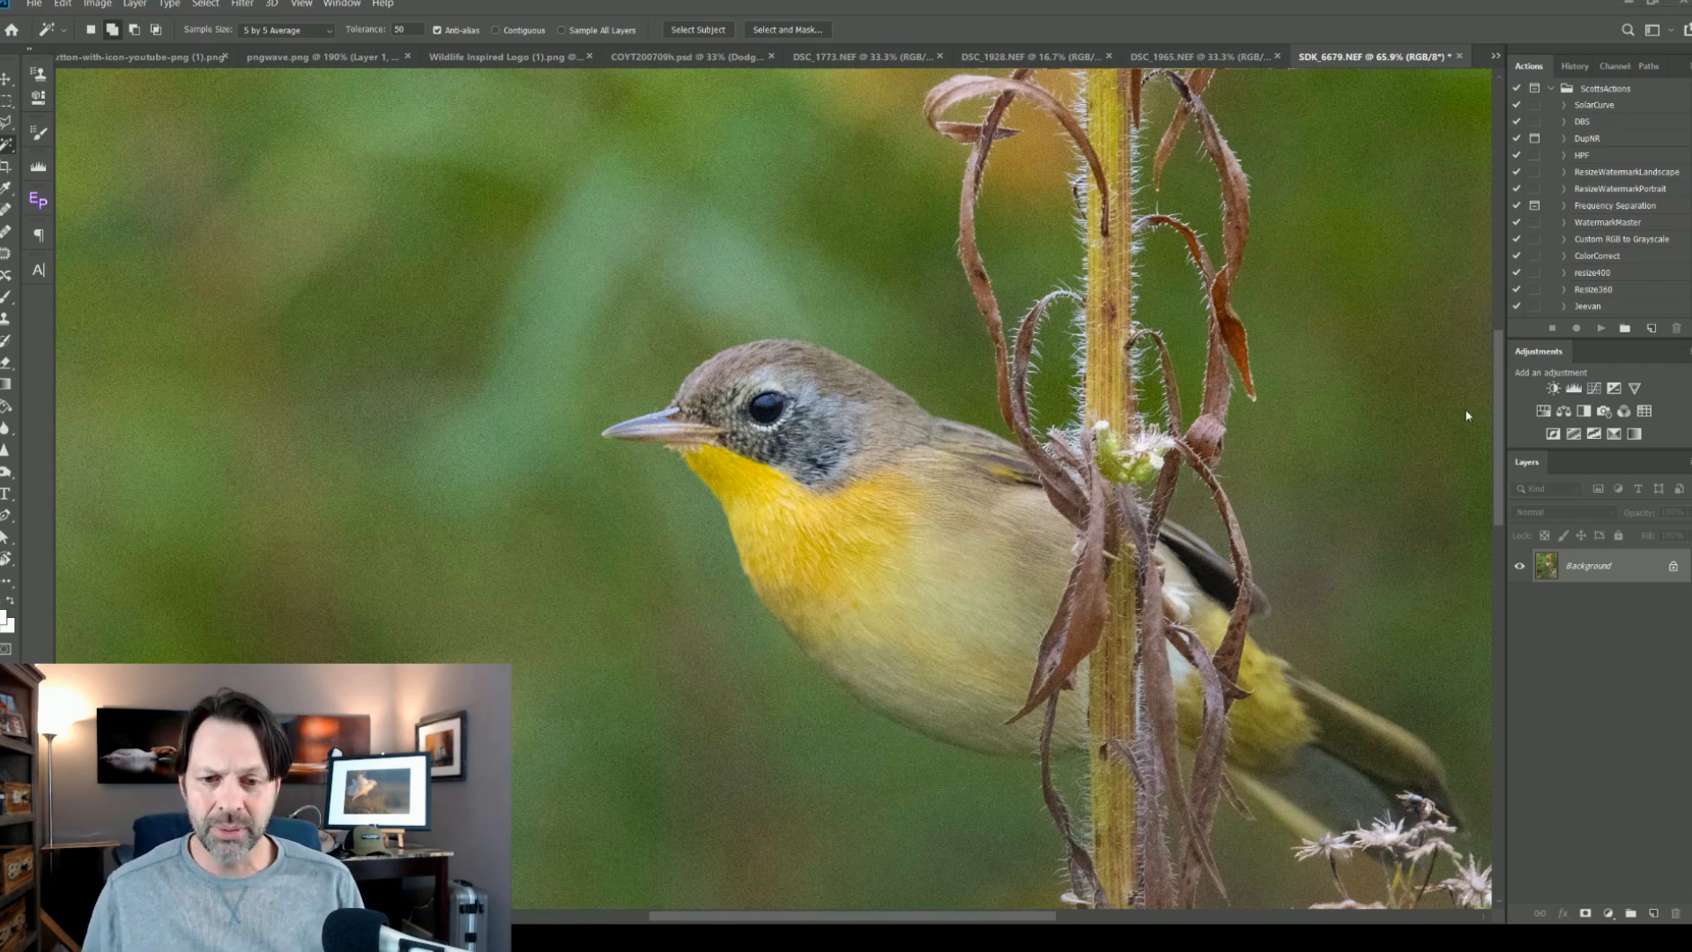
# Examine the noise in the green background and the bird's head at close range, then view the whole photo
pyautogui.scroll(4, 921, 445)
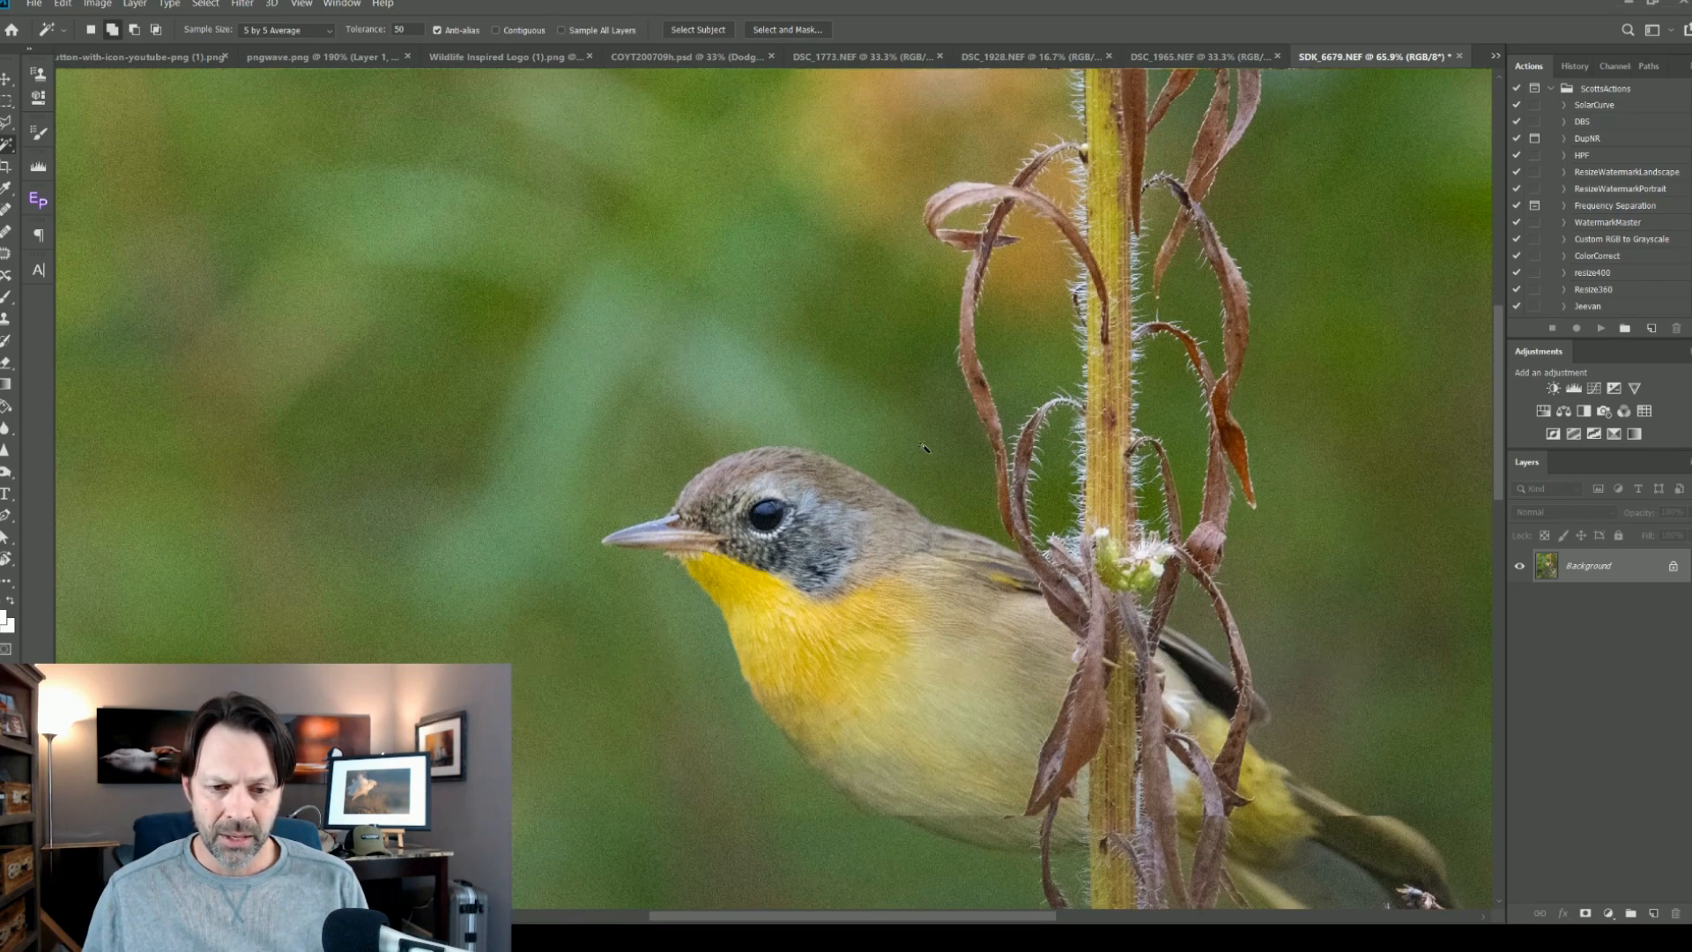
pyautogui.scroll(5, 923, 451)
pyautogui.scroll(3, 928, 455)
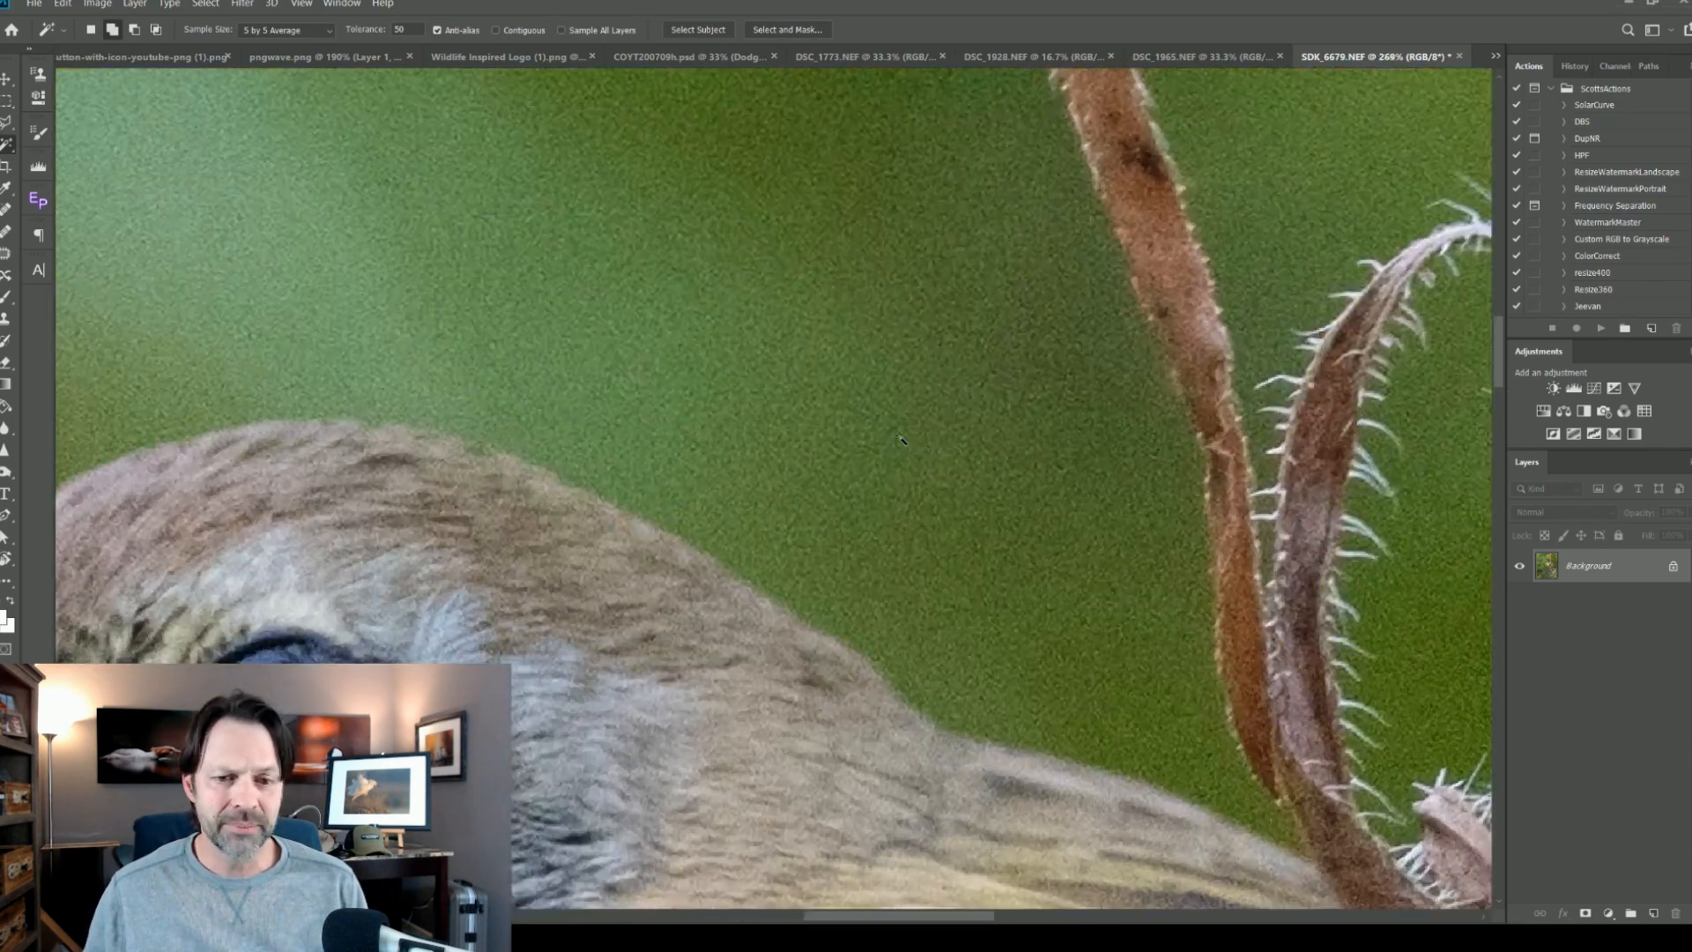
pyautogui.moveTo(1032, 439); pyautogui.dragTo(1310, 242)
pyautogui.scroll(-3, 994, 538)
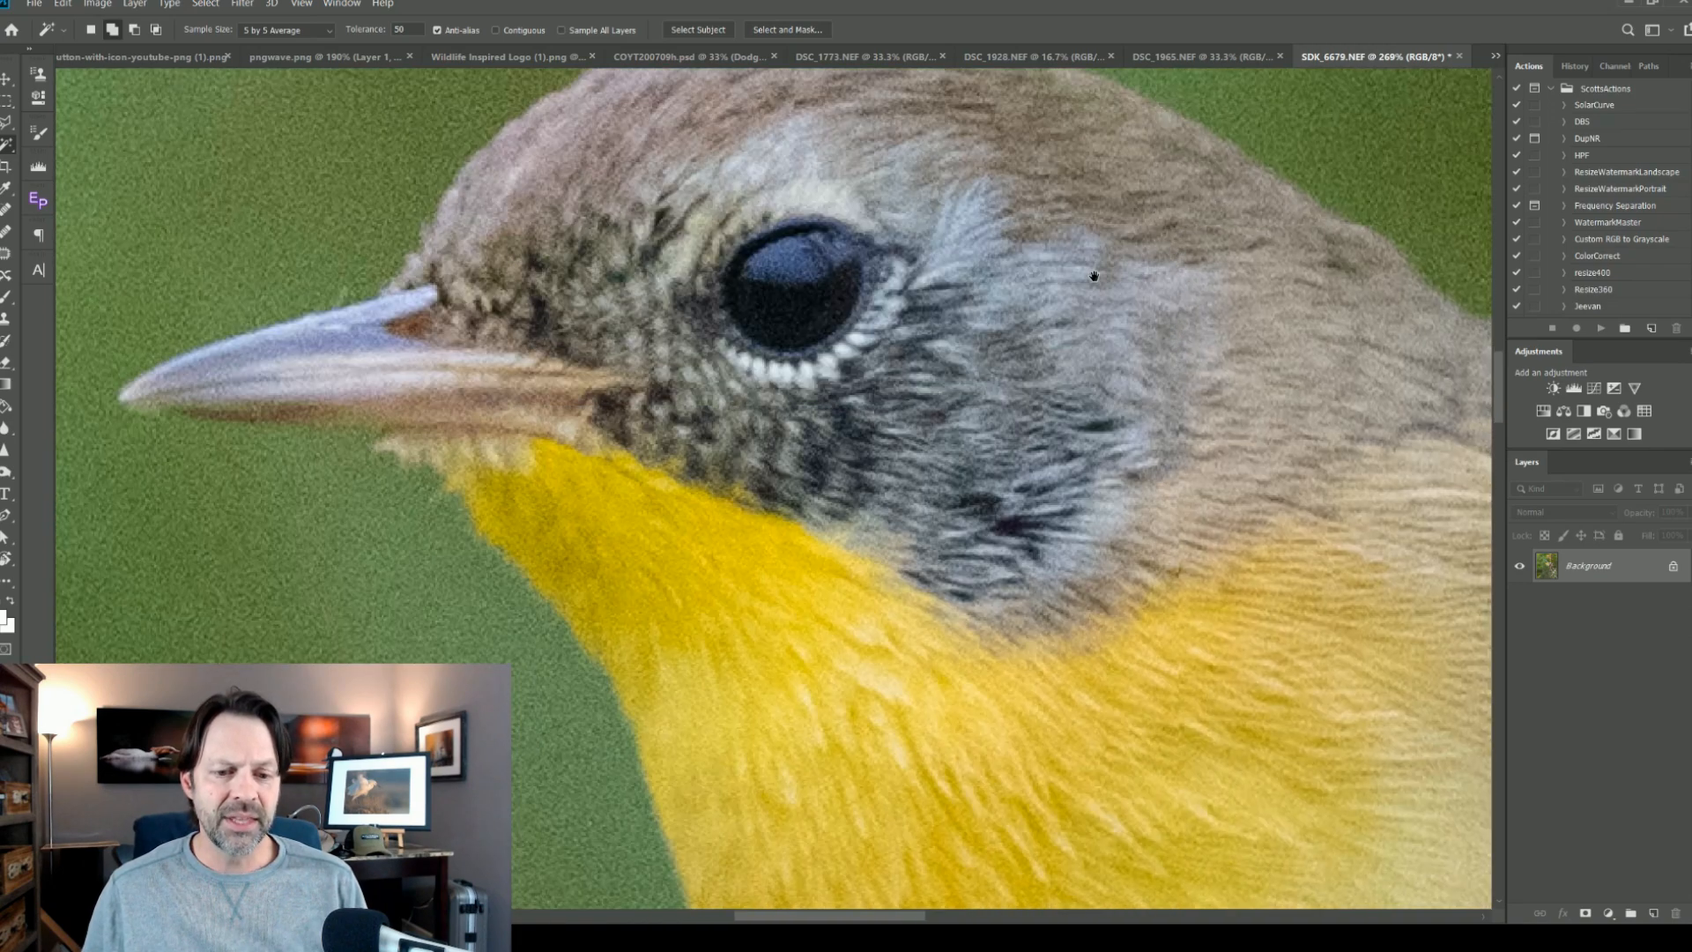
pyautogui.scroll(2, 1164, 450)
pyautogui.scroll(-5, 1261, 601)
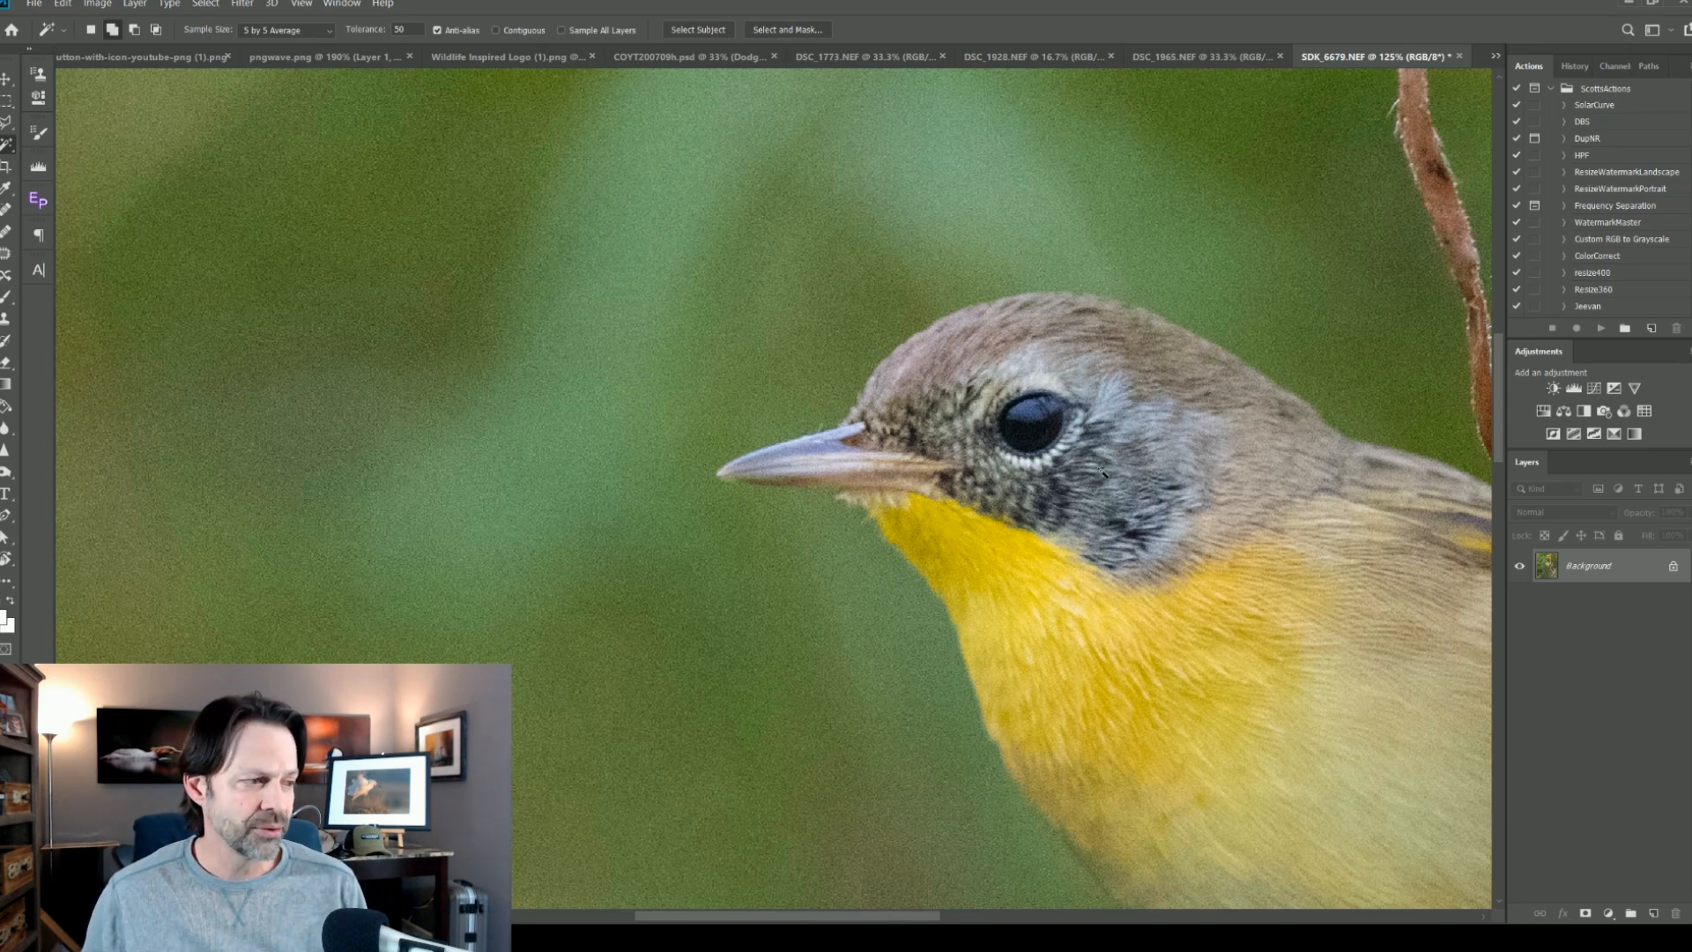
pyautogui.scroll(-4, 1164, 532)
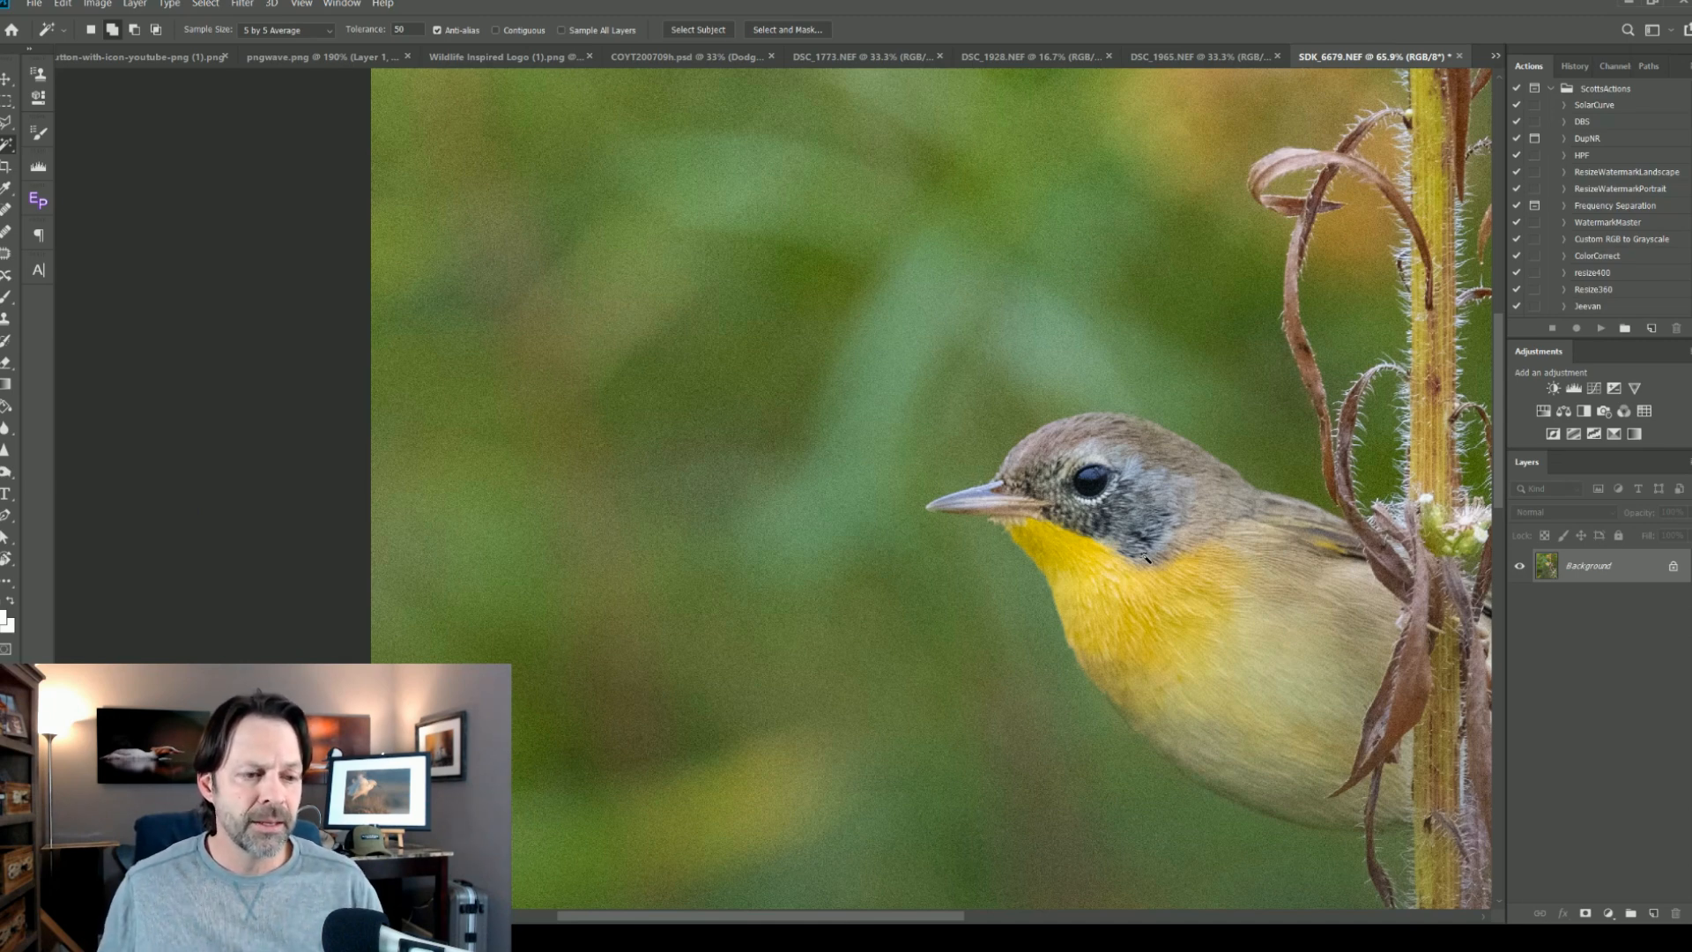
pyautogui.scroll(-4, 1146, 557)
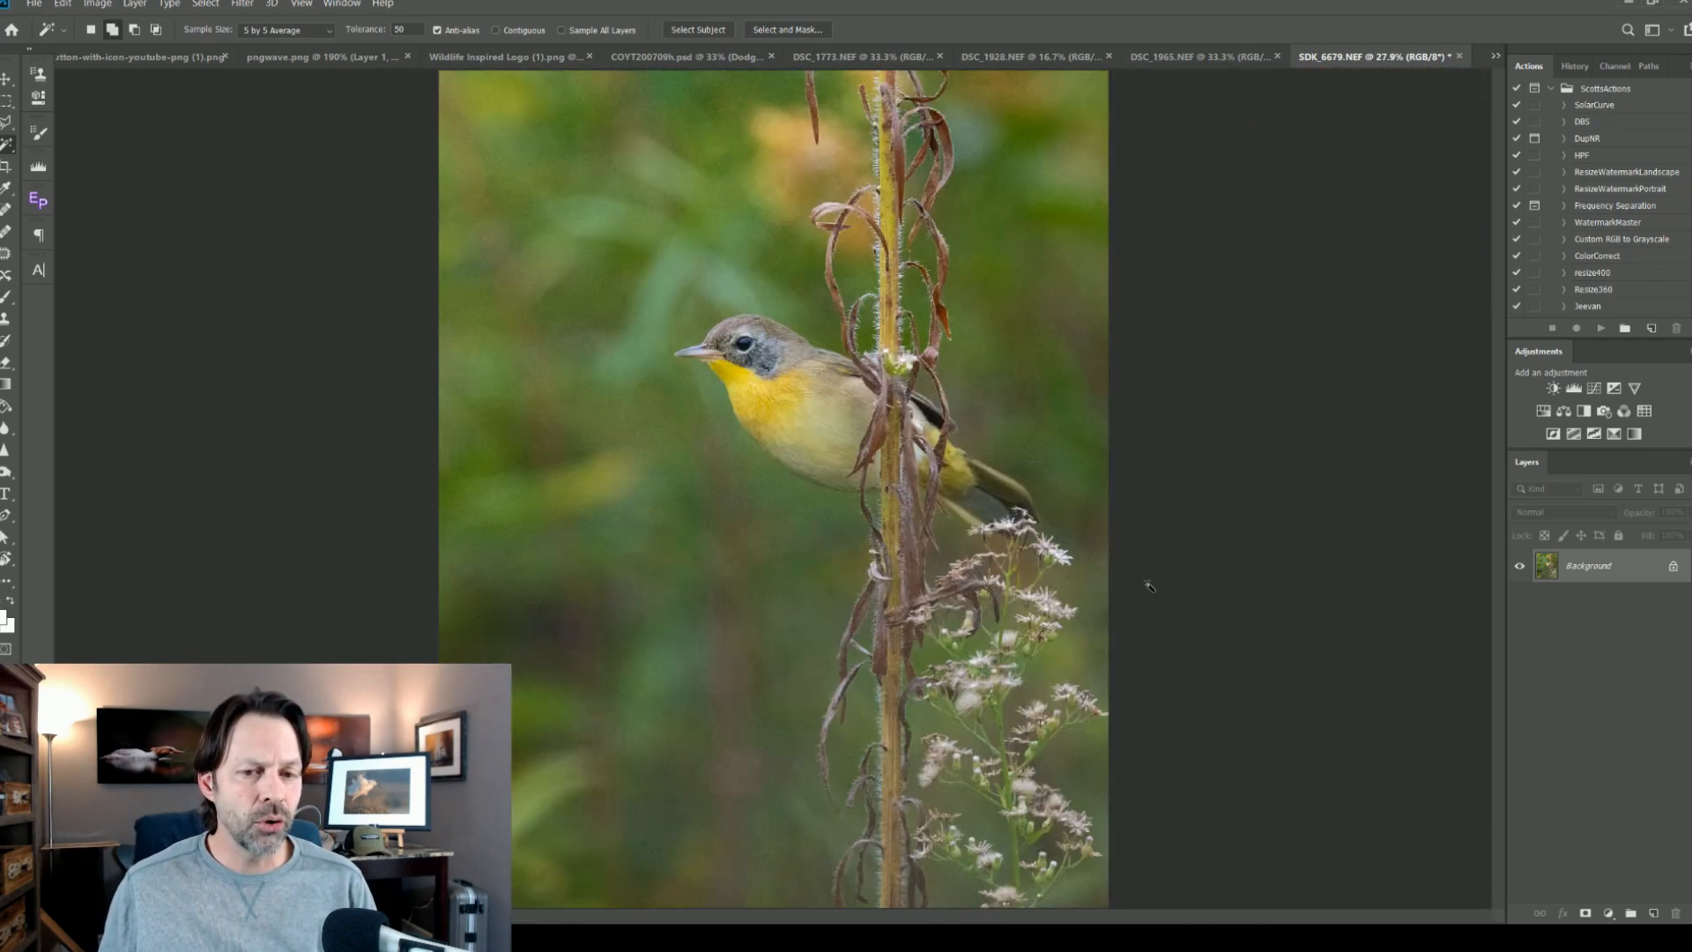
pyautogui.scroll(-1, 1148, 585)
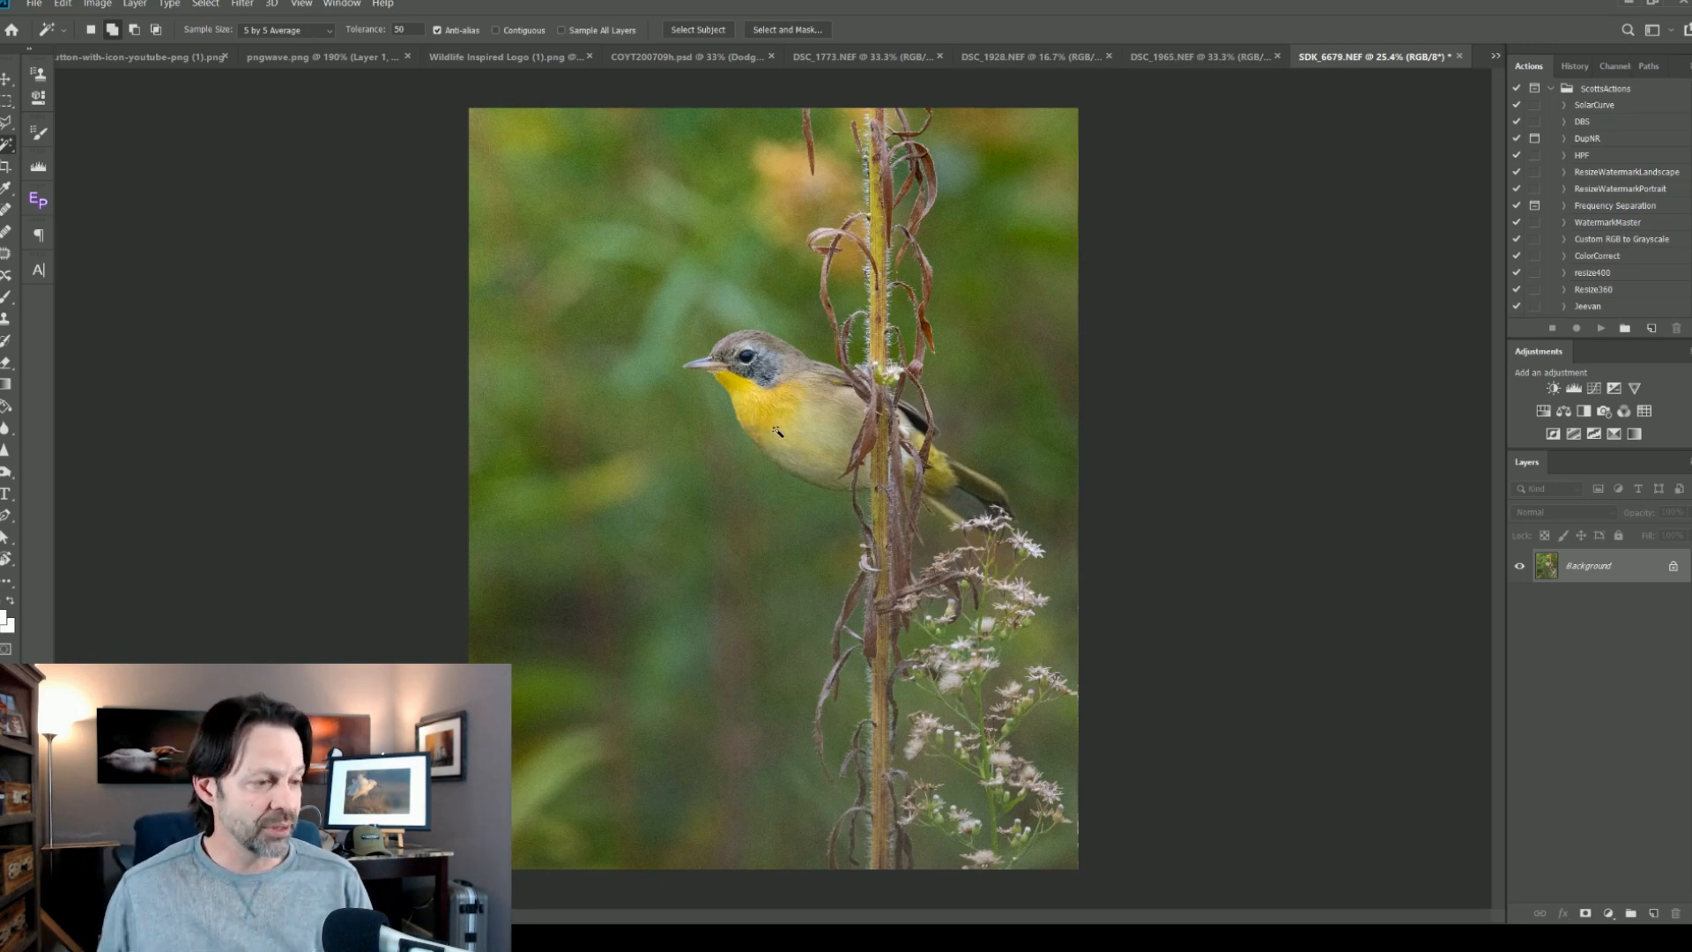
# Duplicate the Background layer
pyautogui.rightClick(1570, 568)
pyautogui.click(1572, 568)
pyautogui.rightClick(1573, 567)
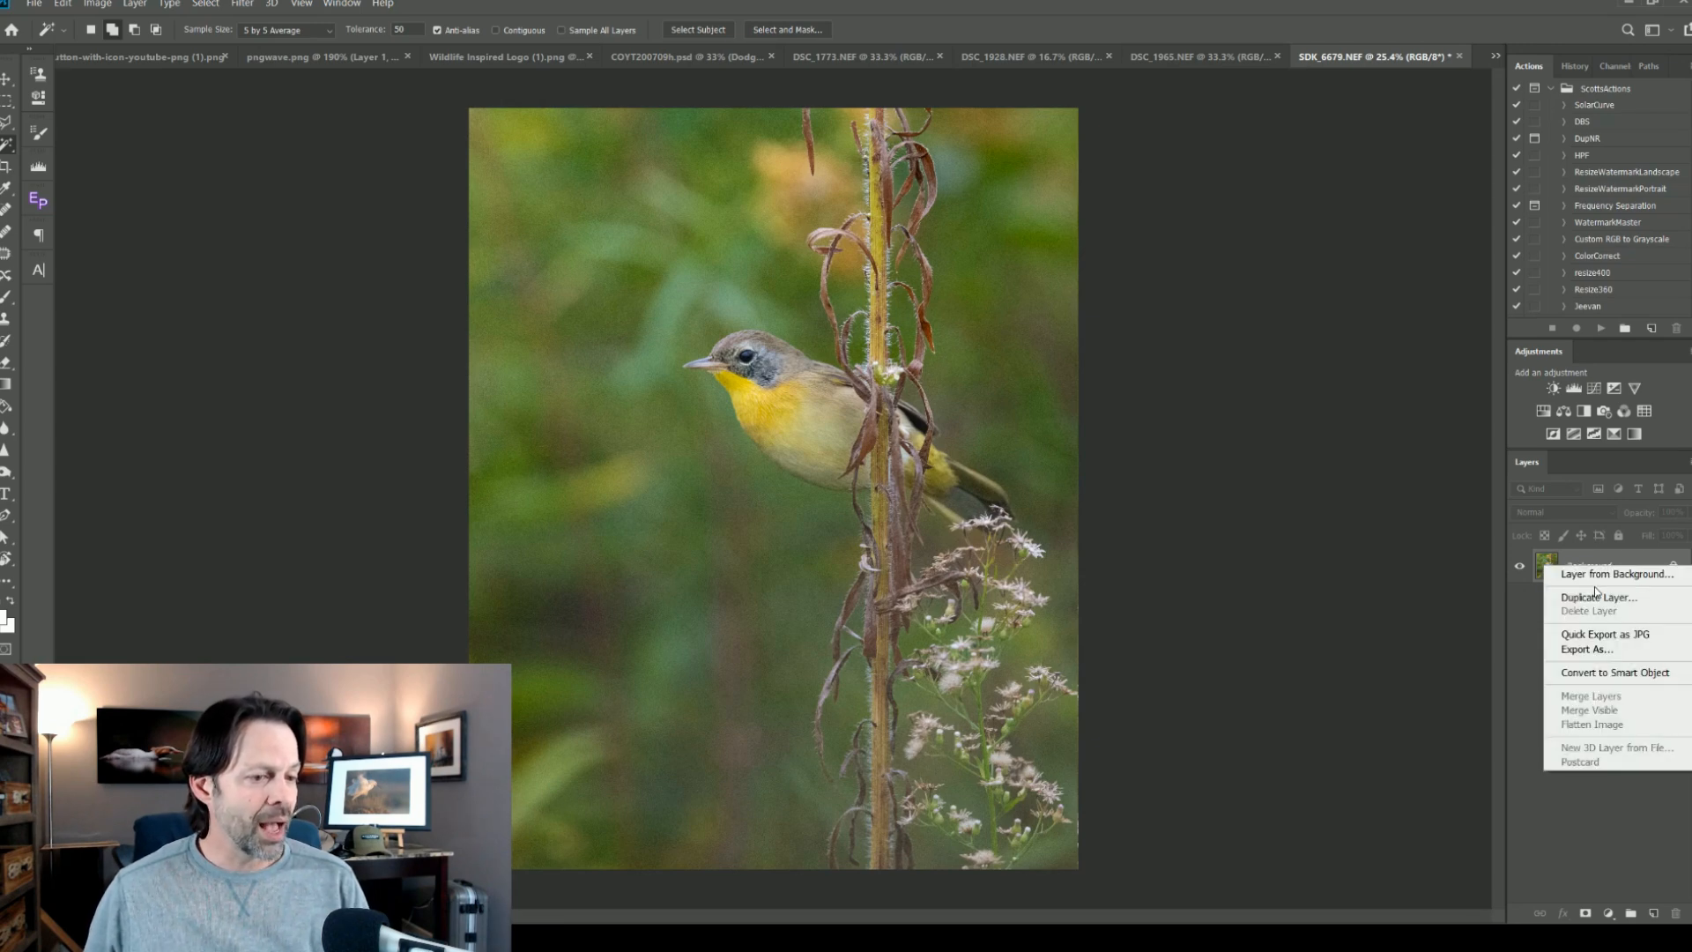
pyautogui.click(1597, 597)
pyautogui.click(980, 260)
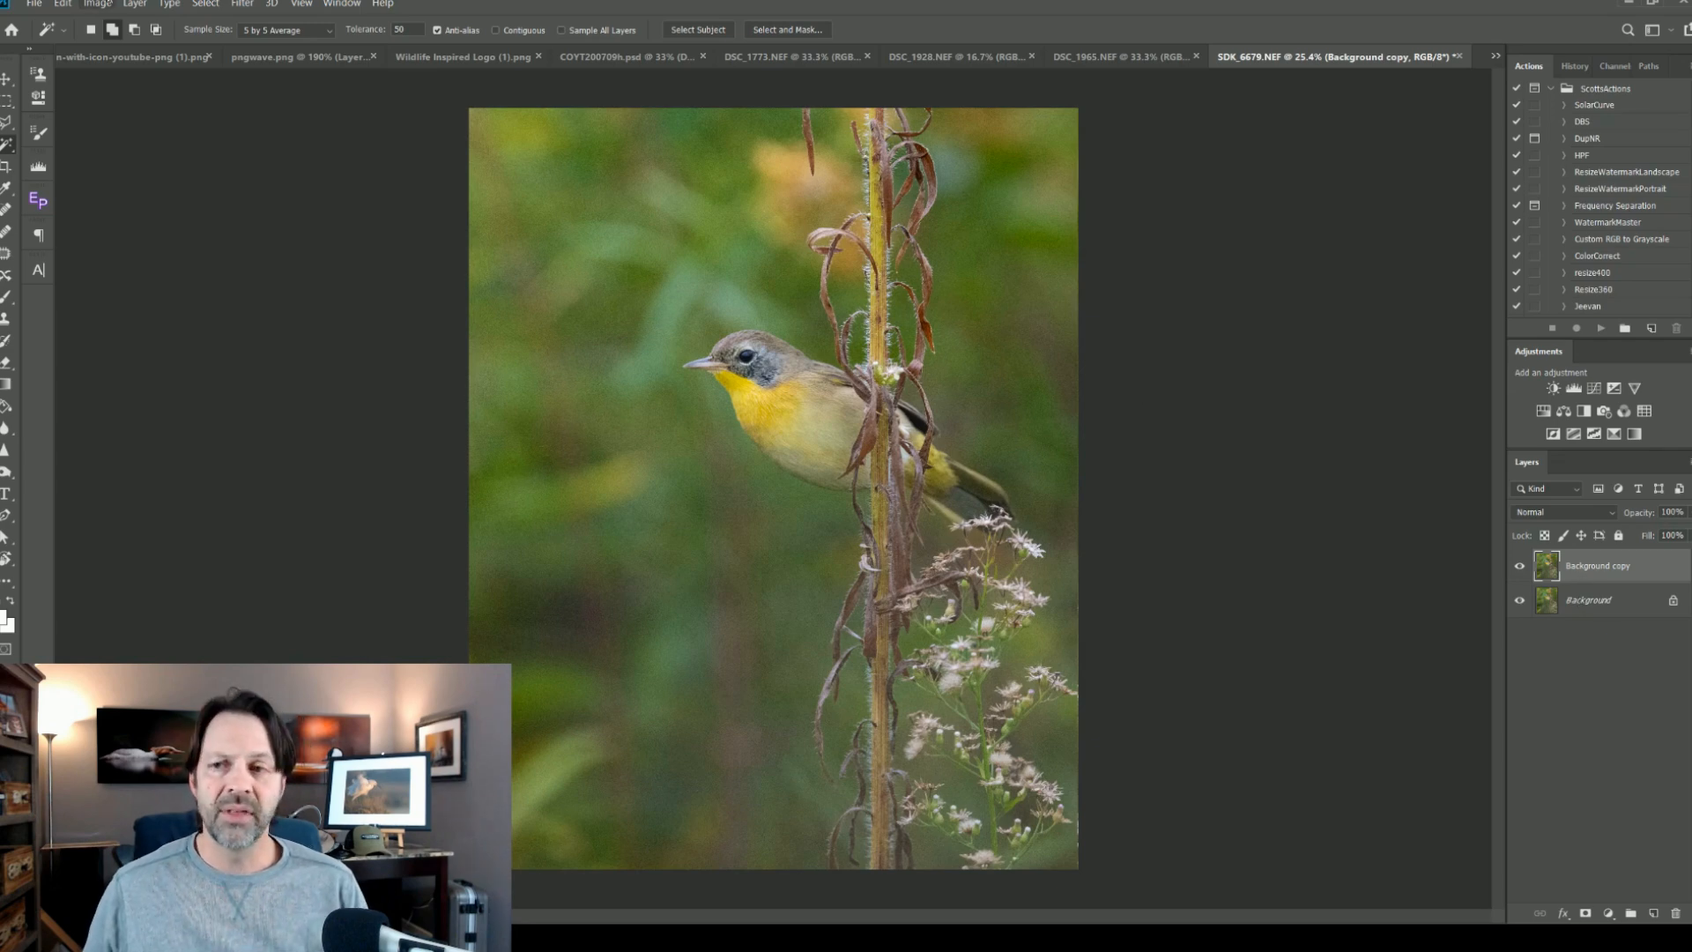
# Open the Topaz DeNoise AI filter on the duplicate layer and dismiss the software update notice
pyautogui.click(244, 5)
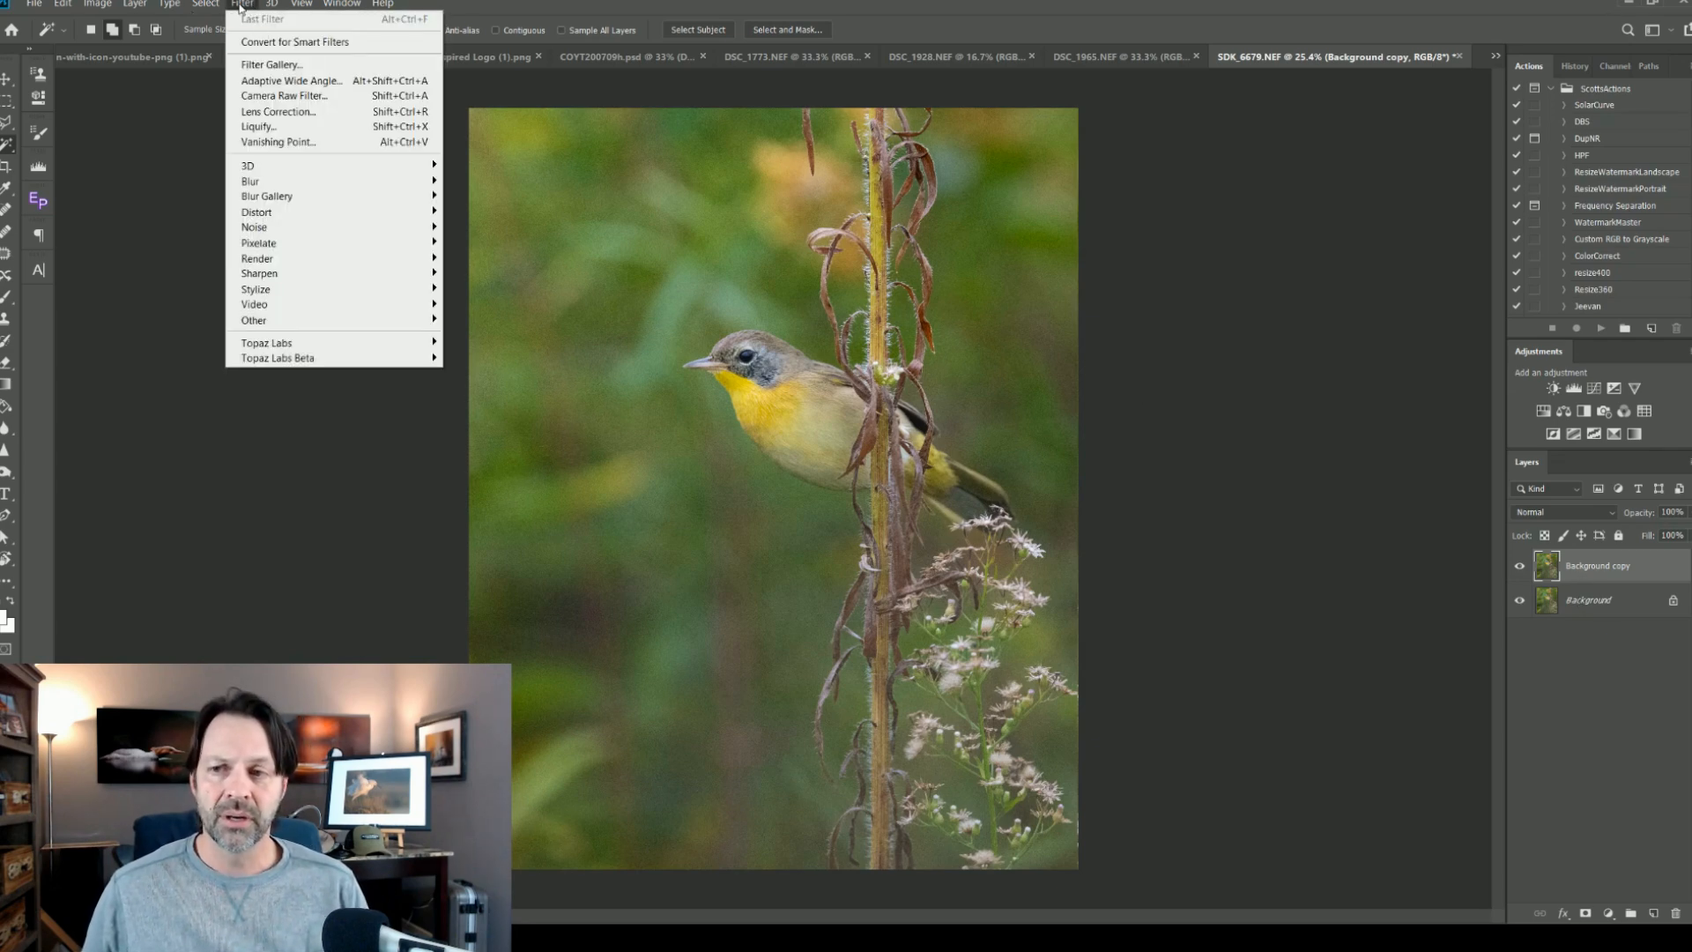
pyautogui.moveTo(308, 344)
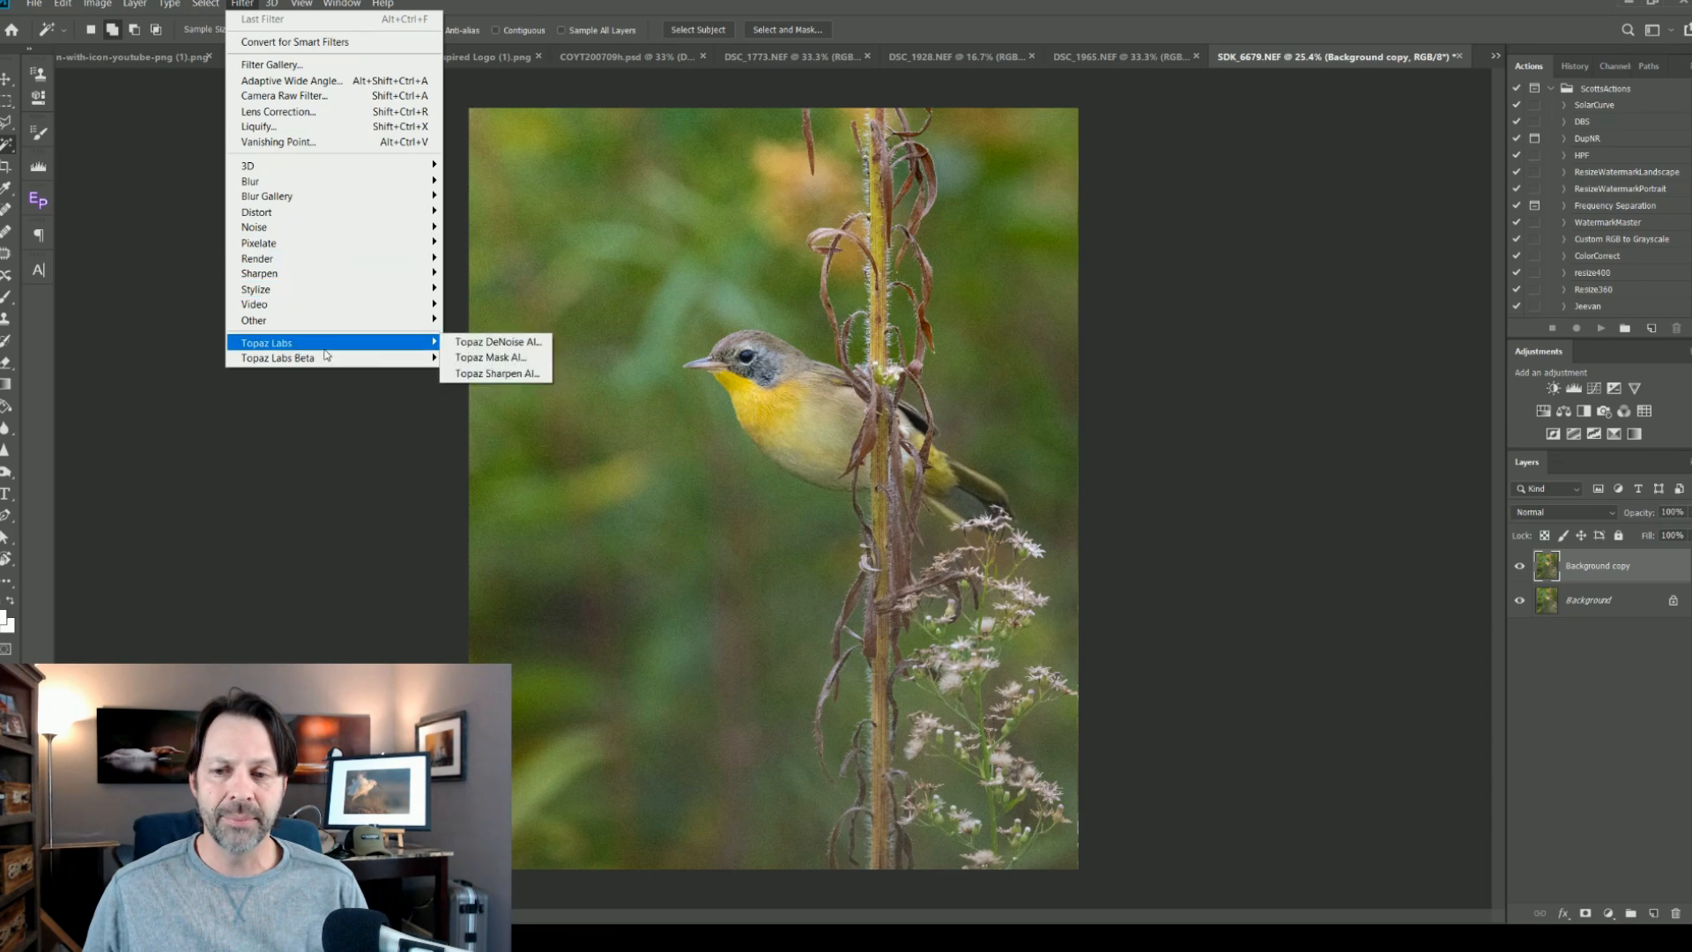
pyautogui.click(484, 347)
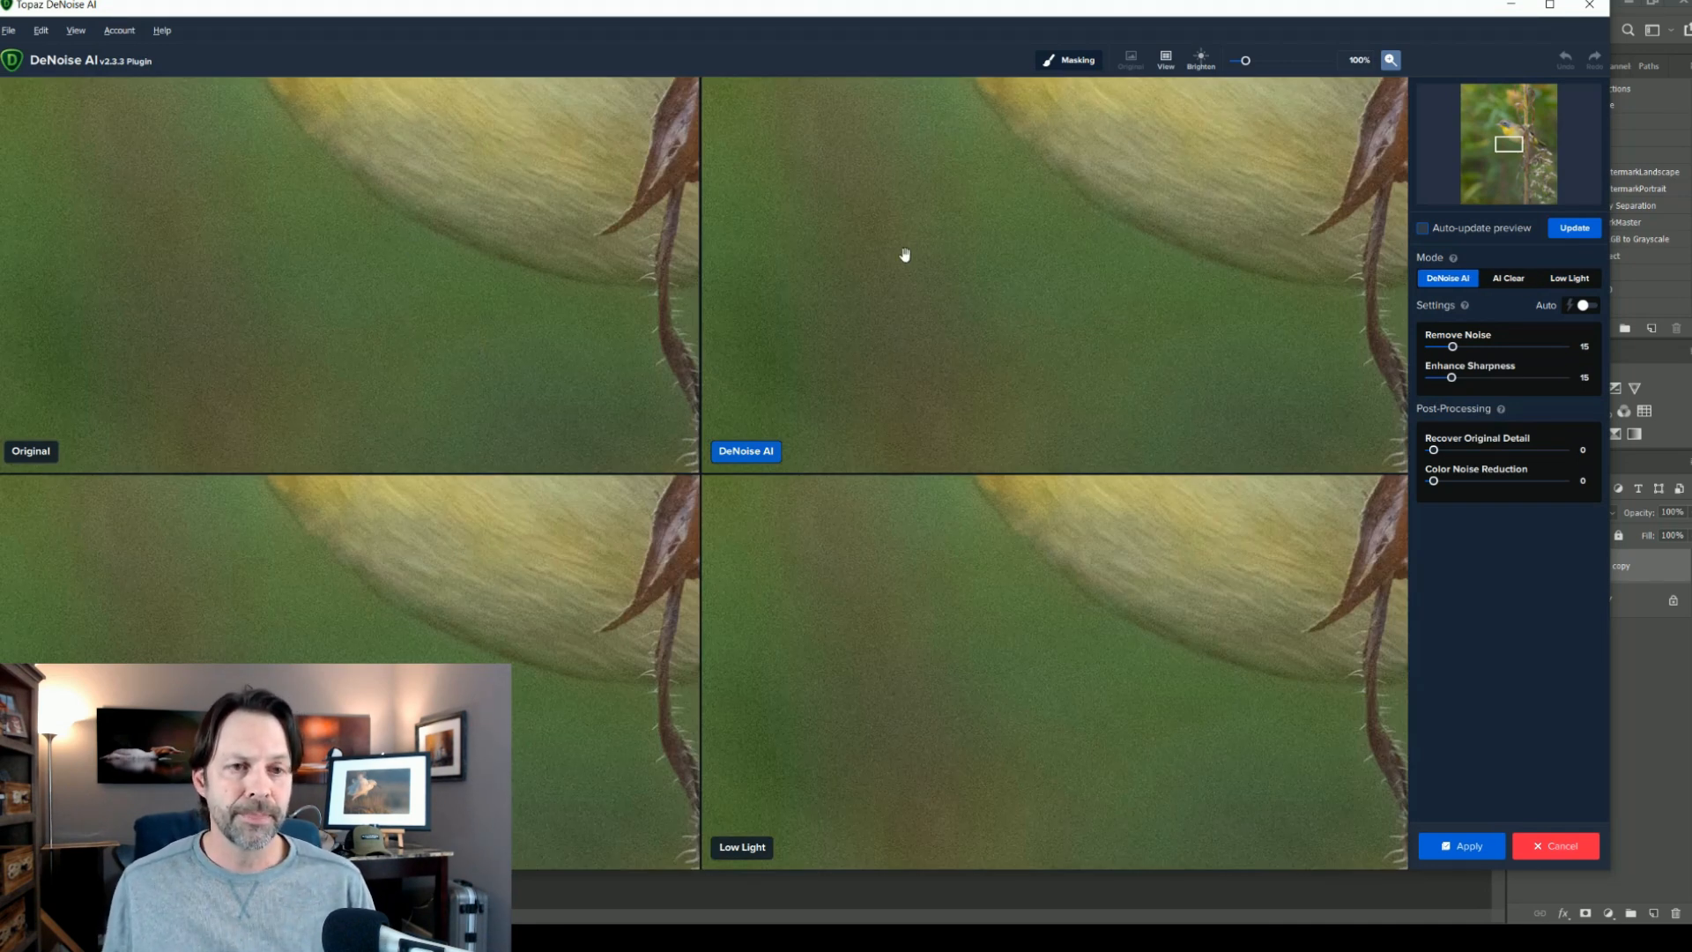
pyautogui.click(1172, 61)
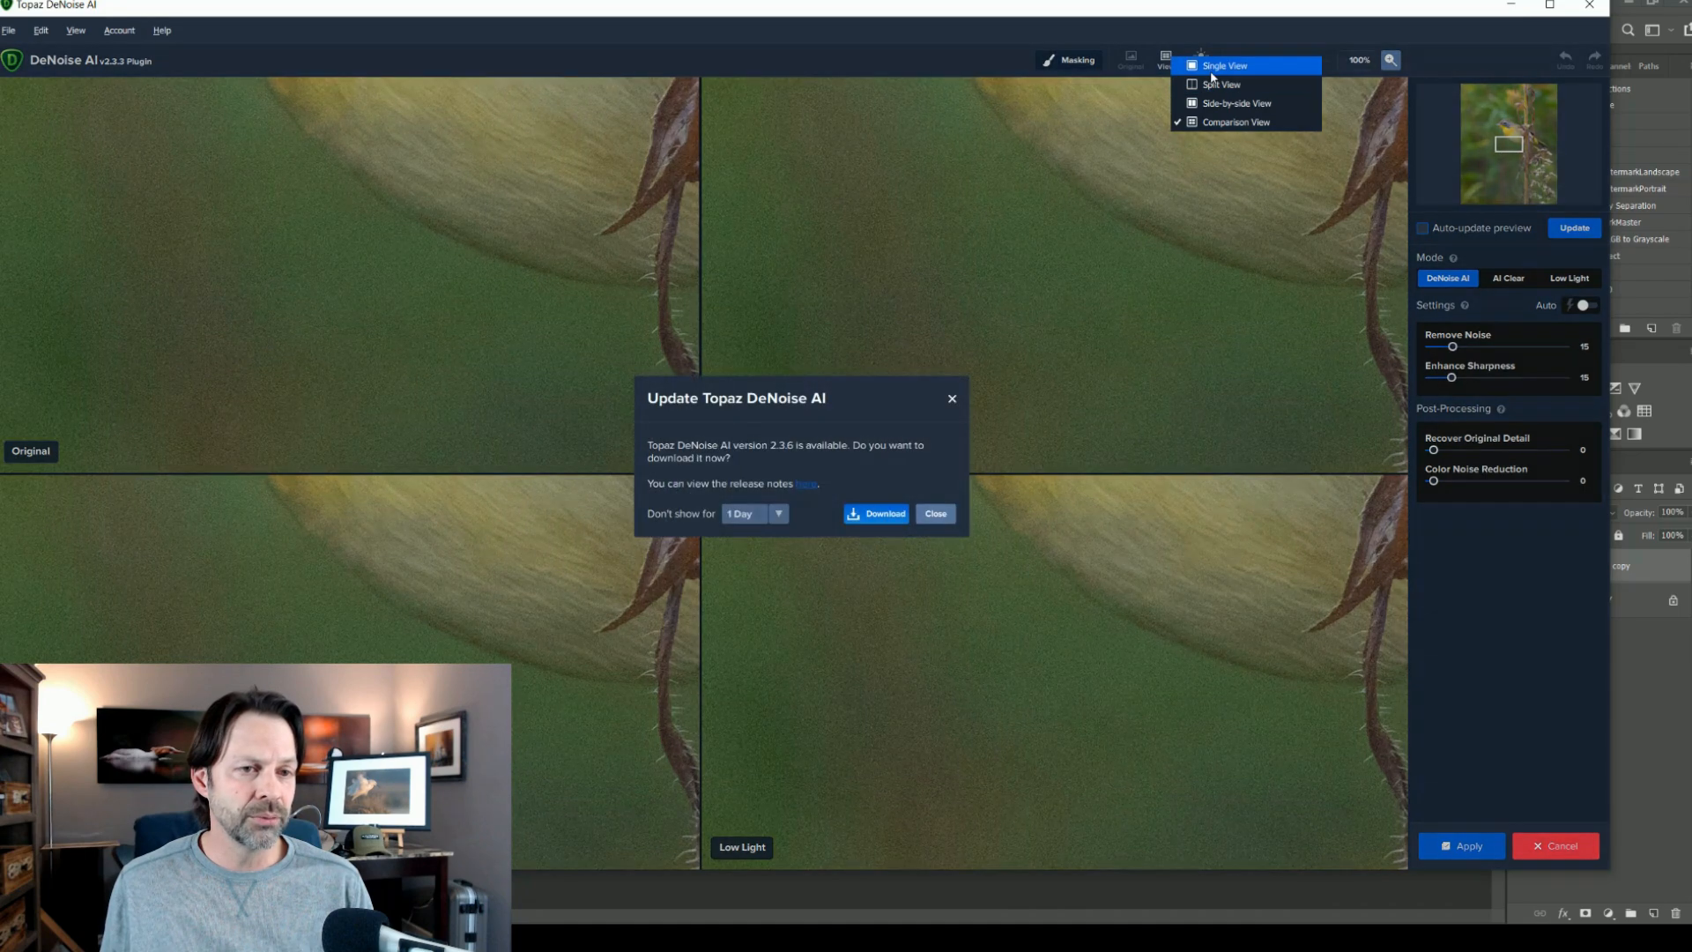
pyautogui.click(936, 513)
pyautogui.click(936, 513)
# Try the side-by-side preview on the bird's head, then return to the four-pane comparison view
pyautogui.click(1168, 61)
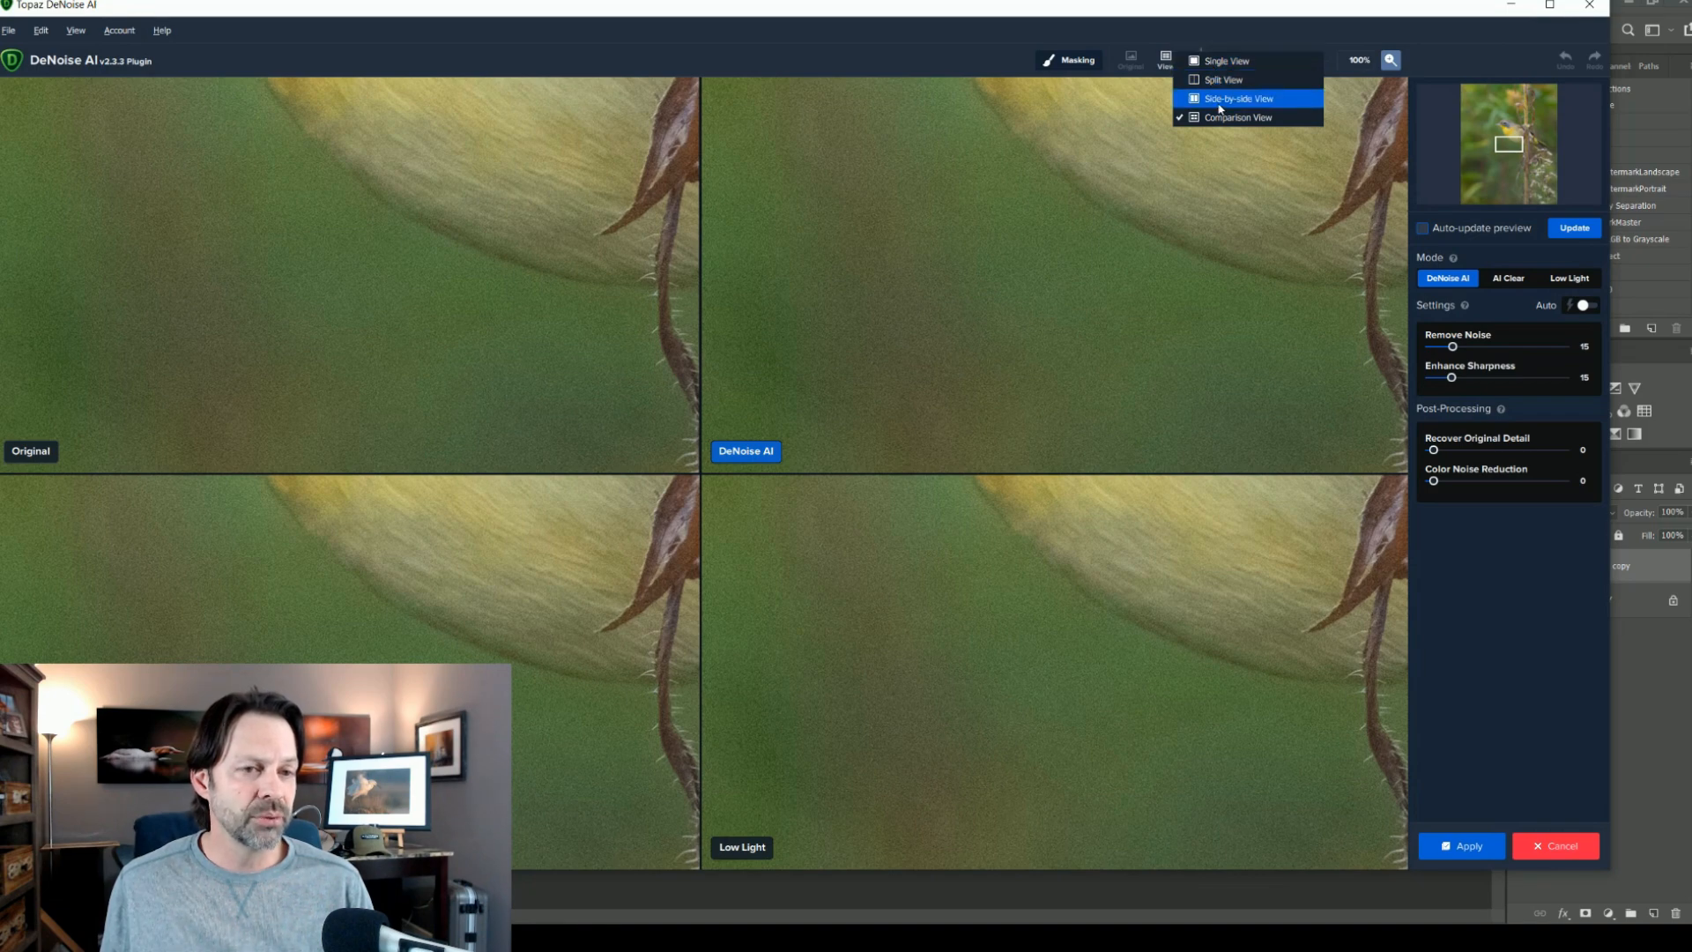
pyautogui.click(1221, 99)
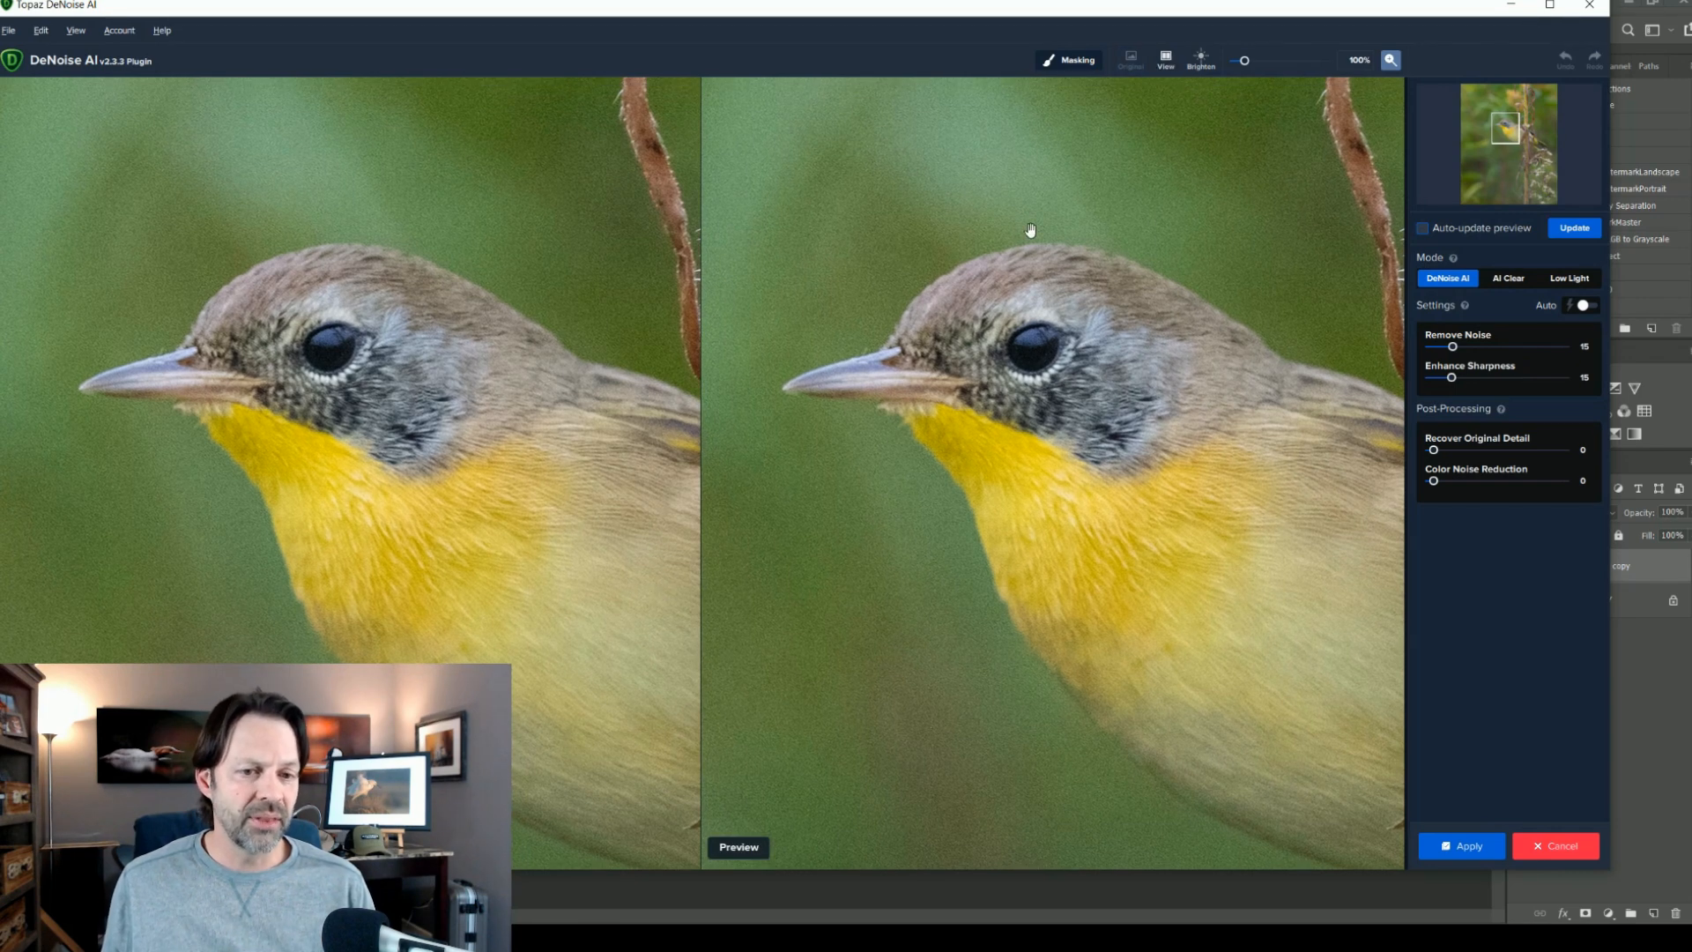
pyautogui.click(1166, 60)
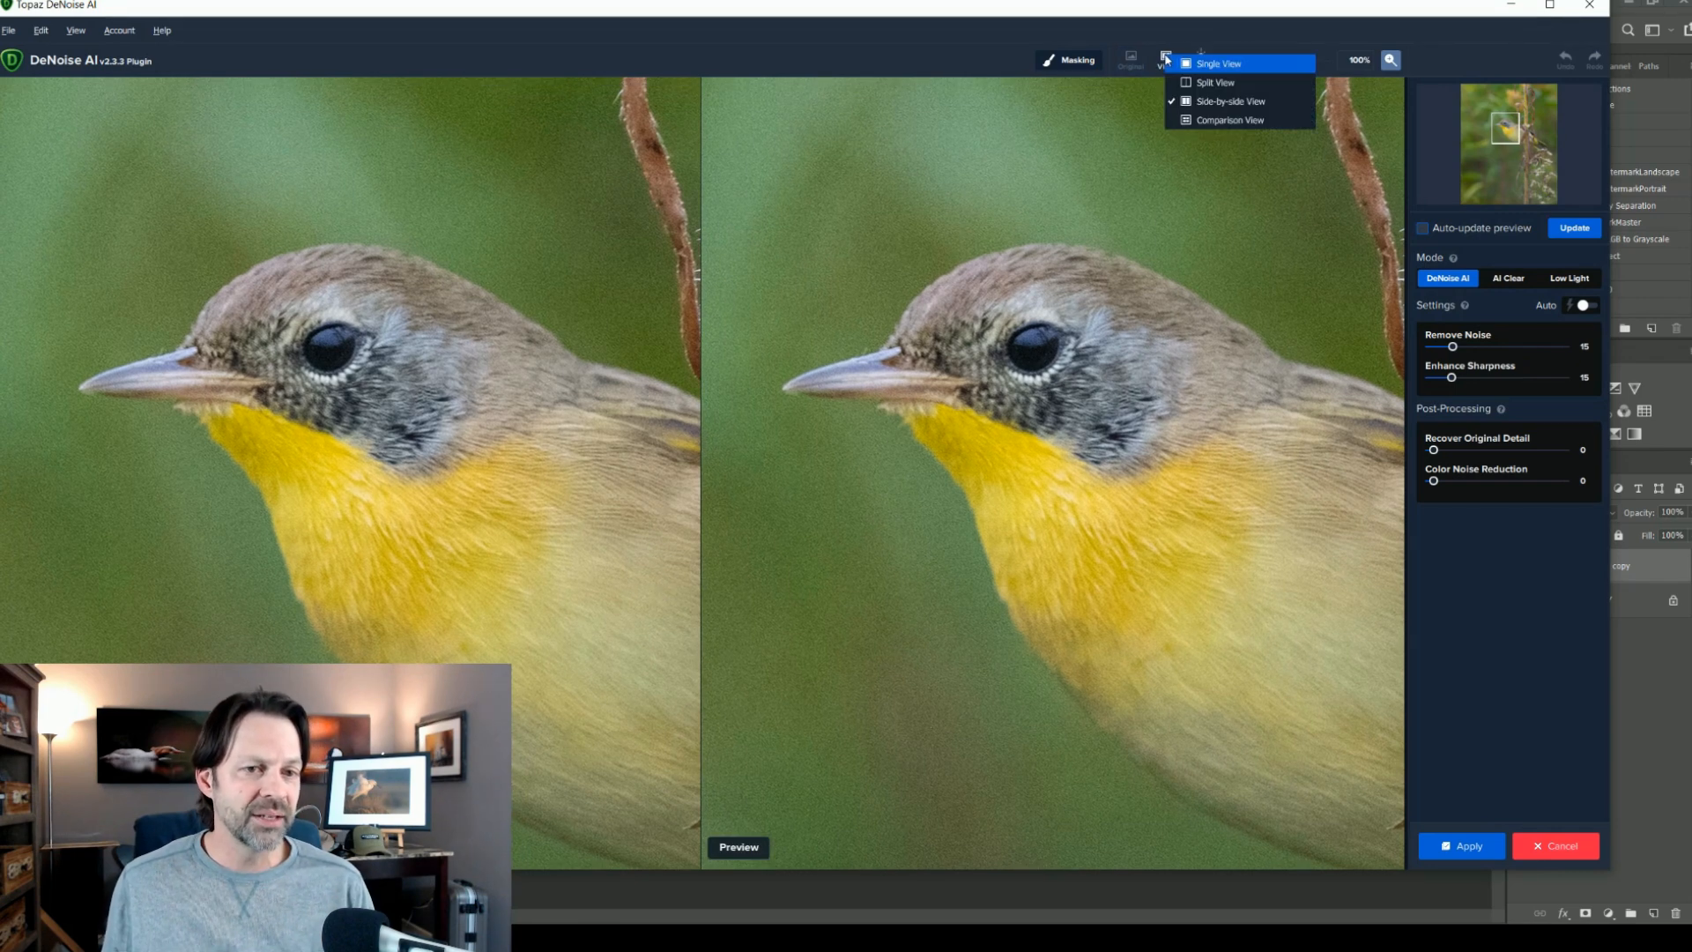
pyautogui.click(1202, 123)
# Centre the preview on the bird's head, try the Low Light mode, and select the DeNoise AI mode
pyautogui.moveTo(361, 573); pyautogui.dragTo(446, 659)
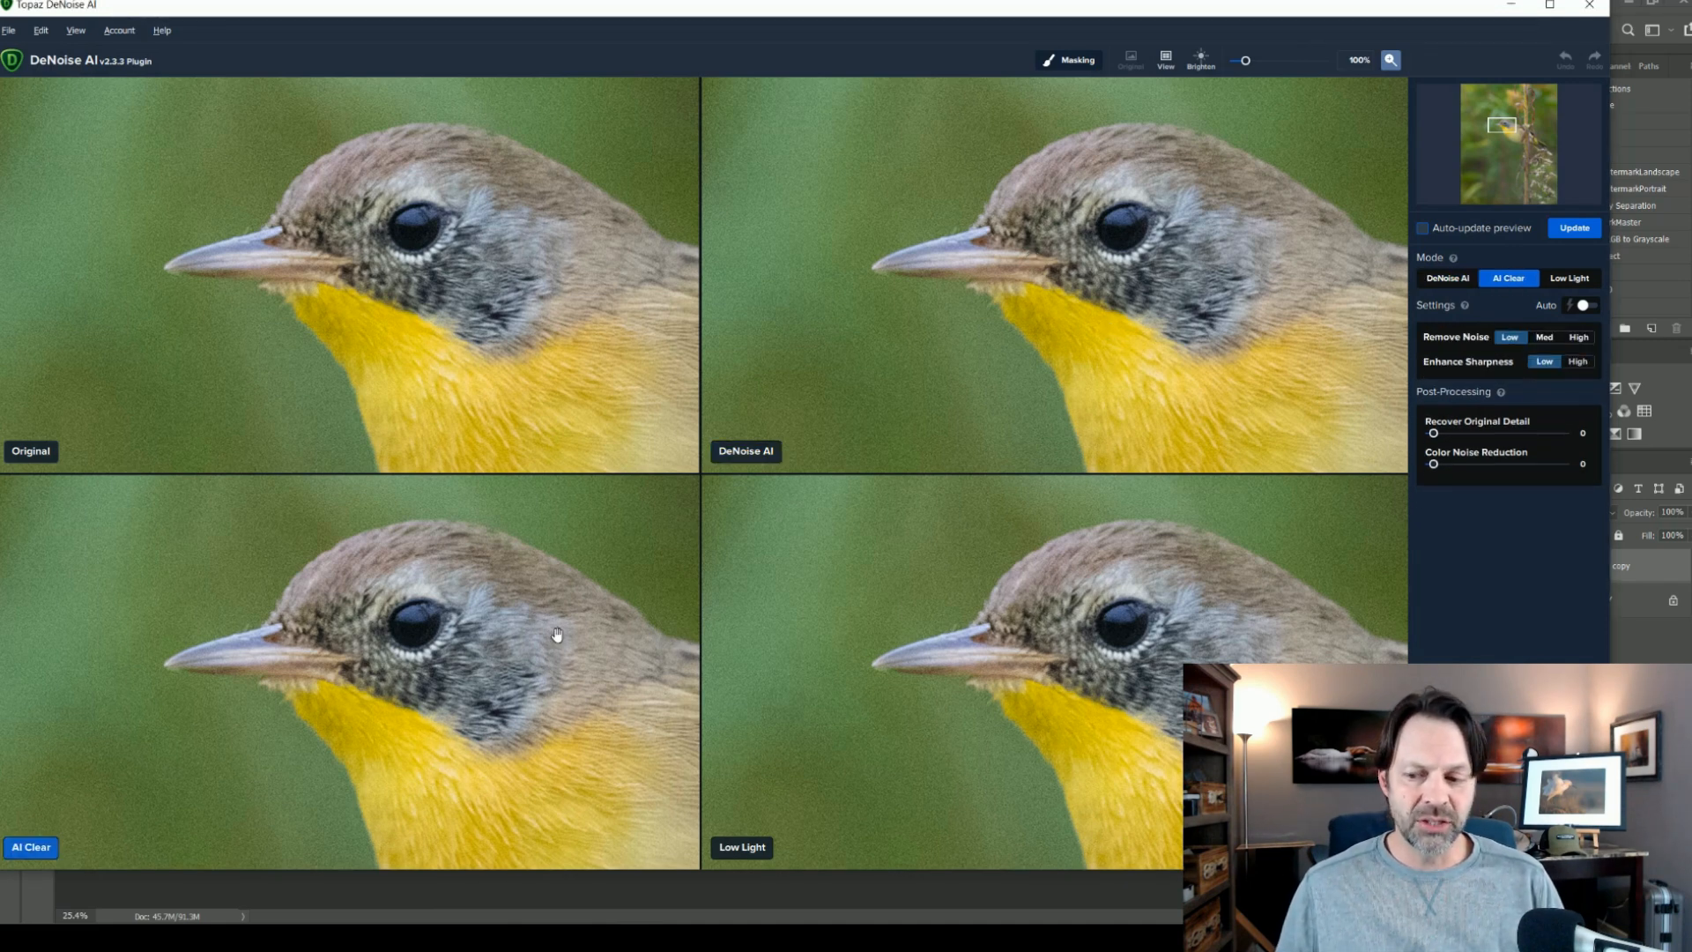
pyautogui.click(860, 718)
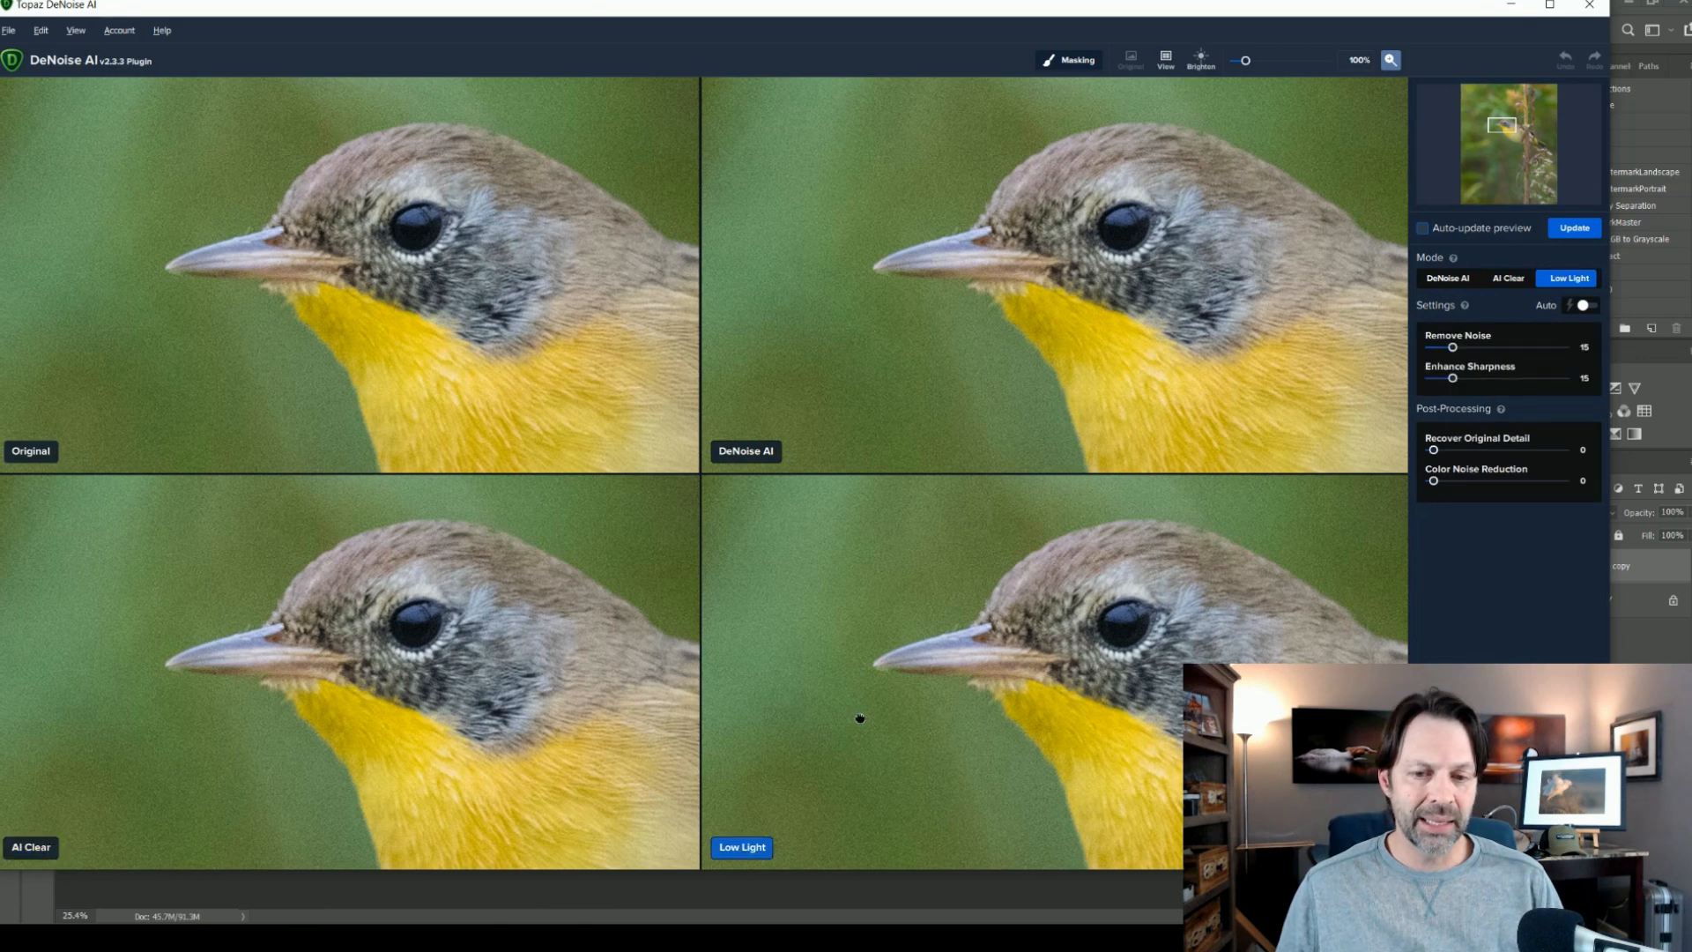
pyautogui.click(818, 402)
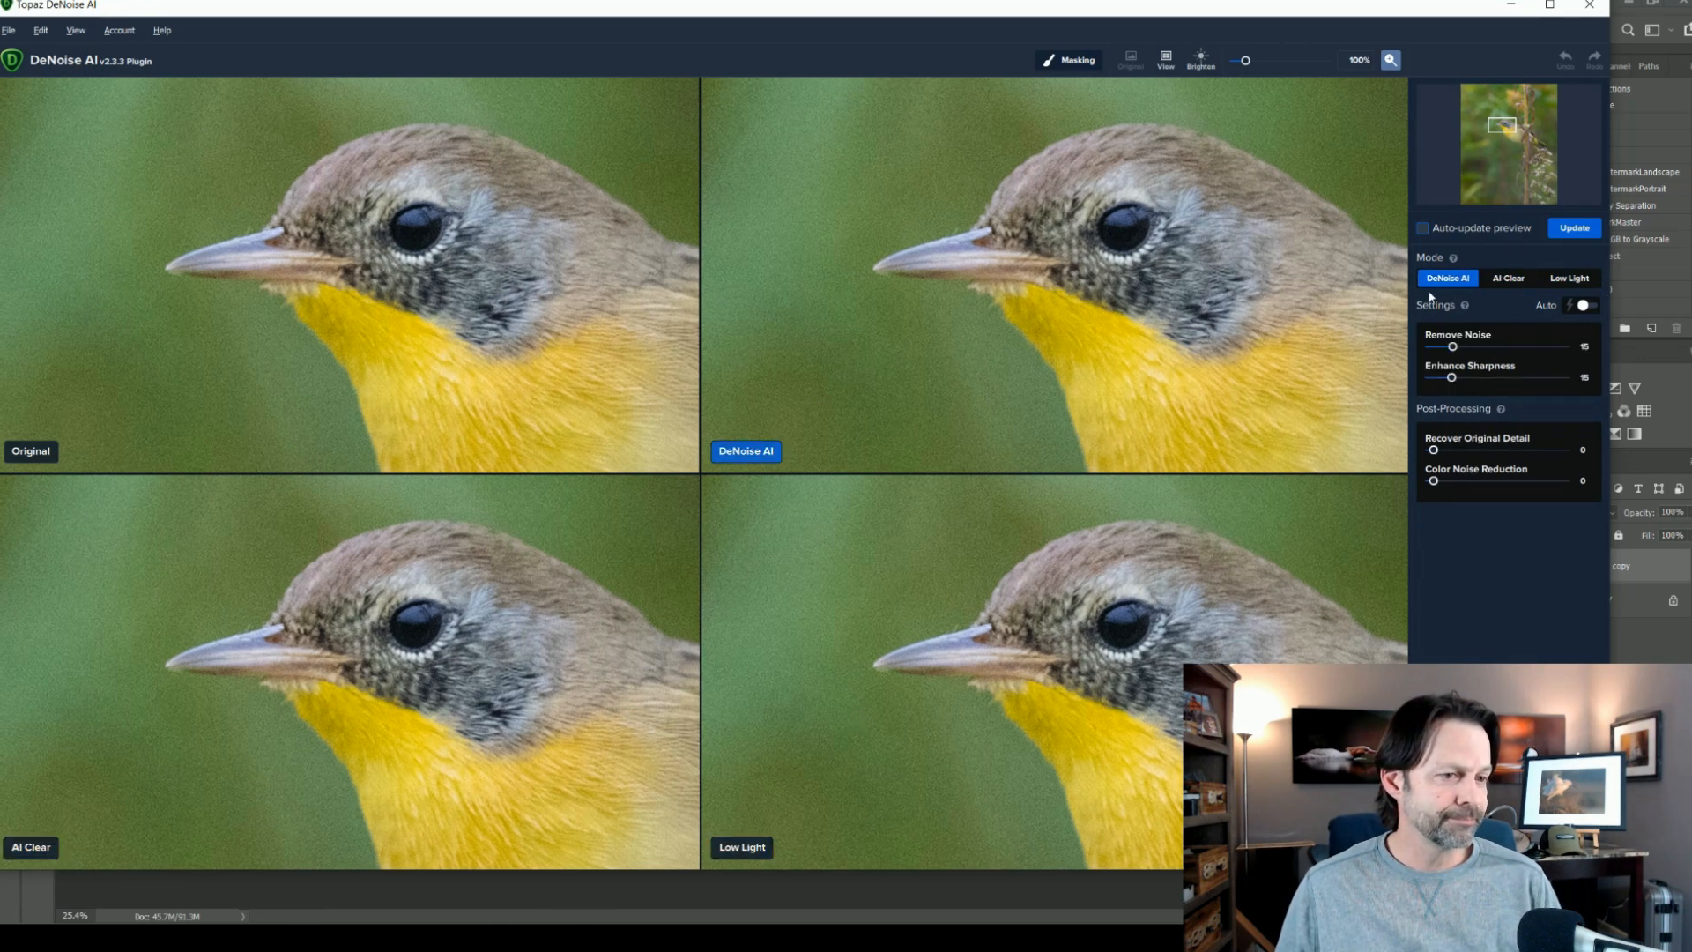
# Try automatic preview updating on the bird's head, turn it off again, and update the preview manually
pyautogui.click(1424, 230)
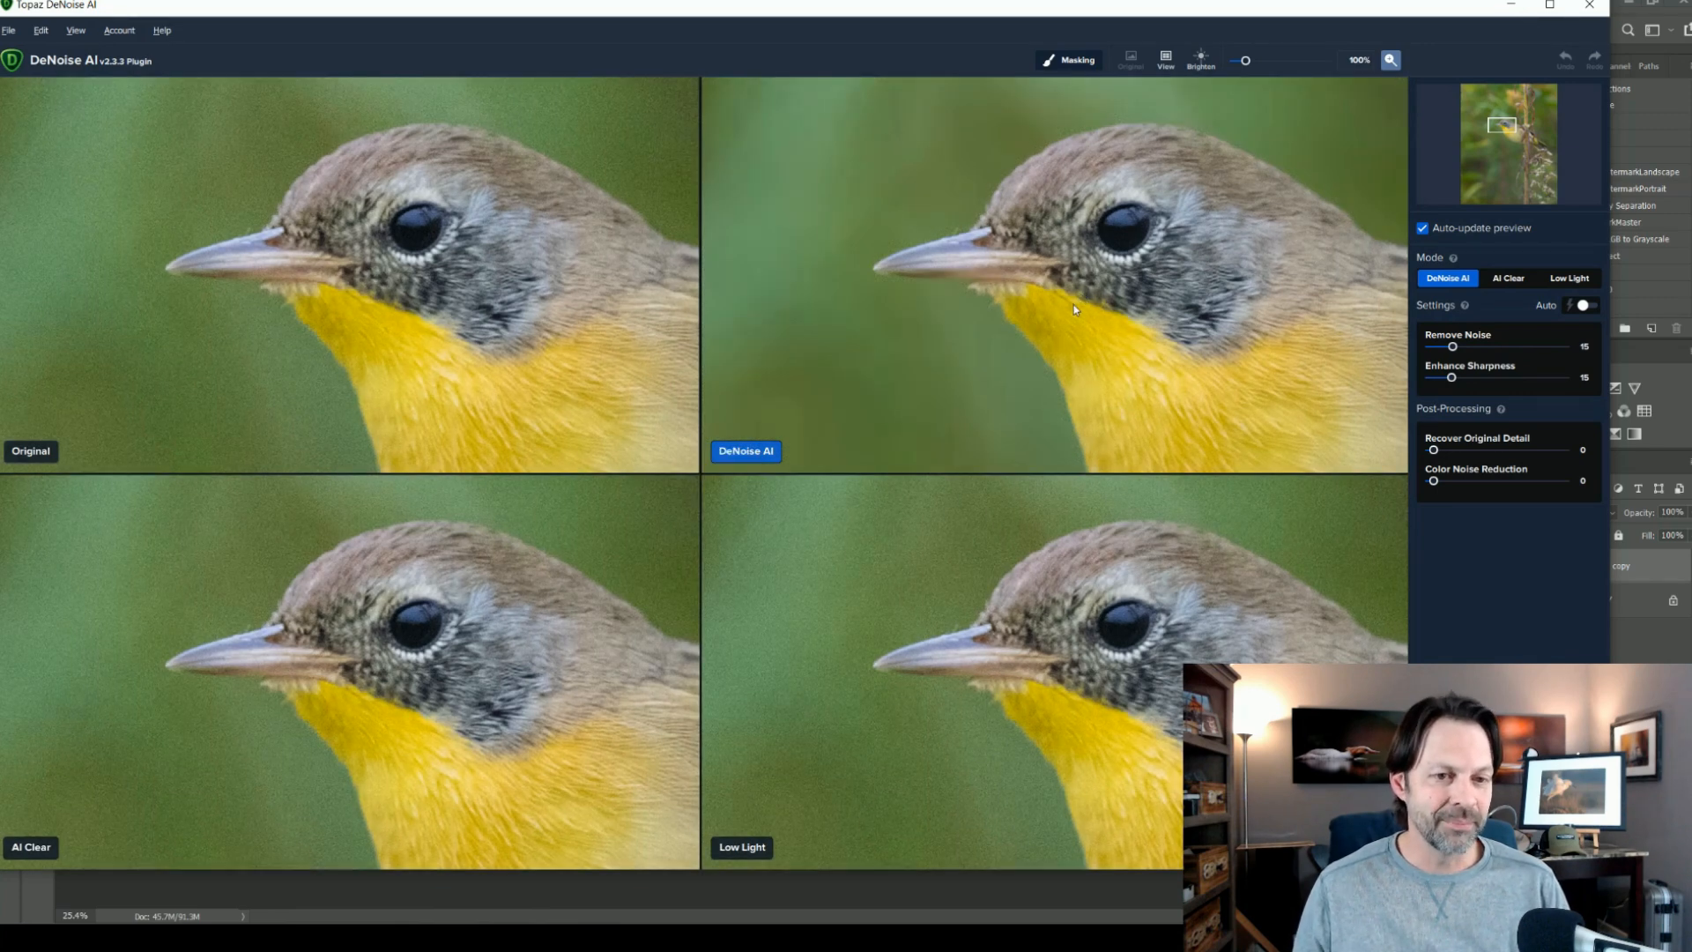
pyautogui.moveTo(1074, 309); pyautogui.dragTo(1000, 342)
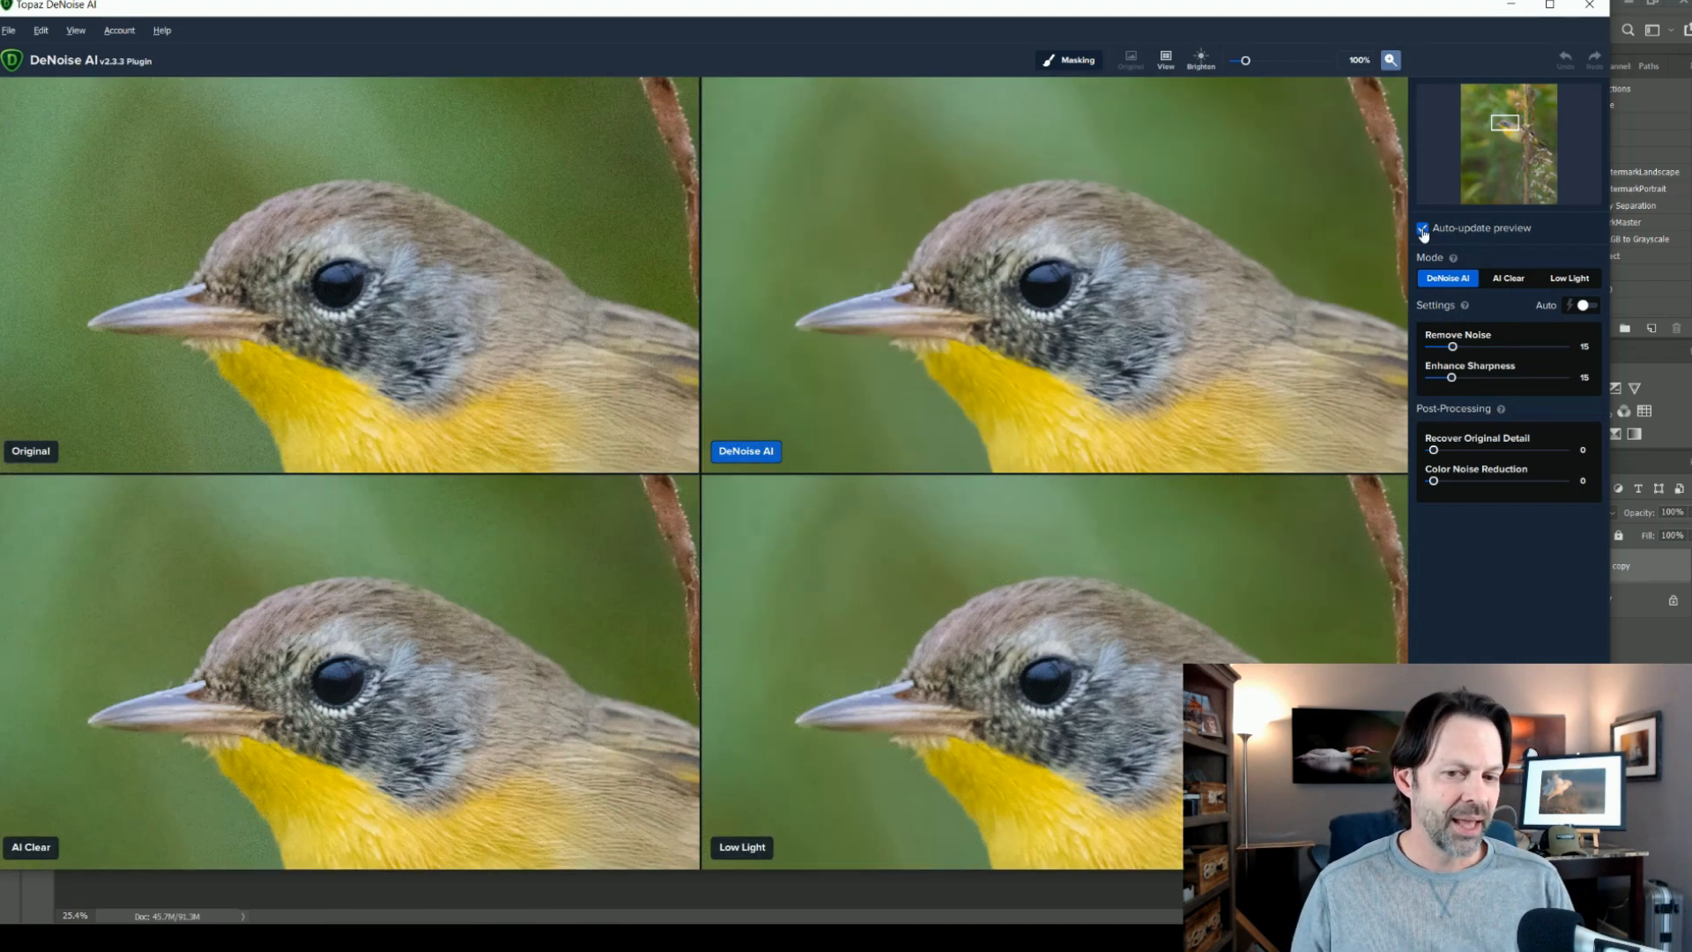
pyautogui.click(1423, 231)
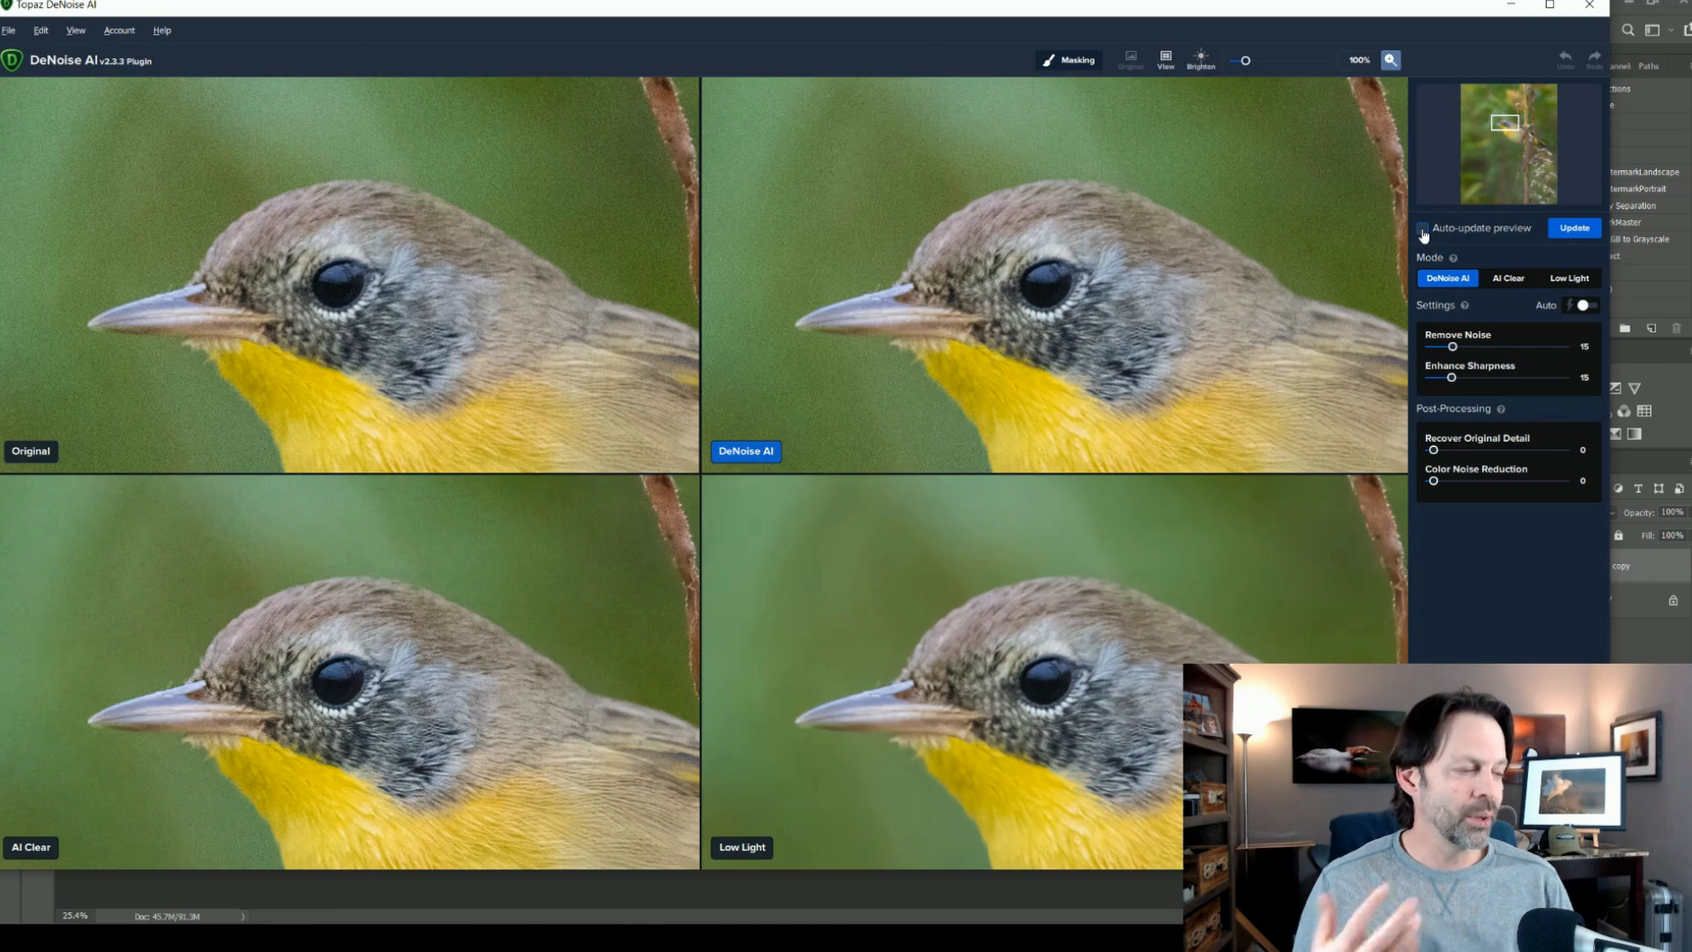
pyautogui.moveTo(936, 318); pyautogui.dragTo(1109, 286)
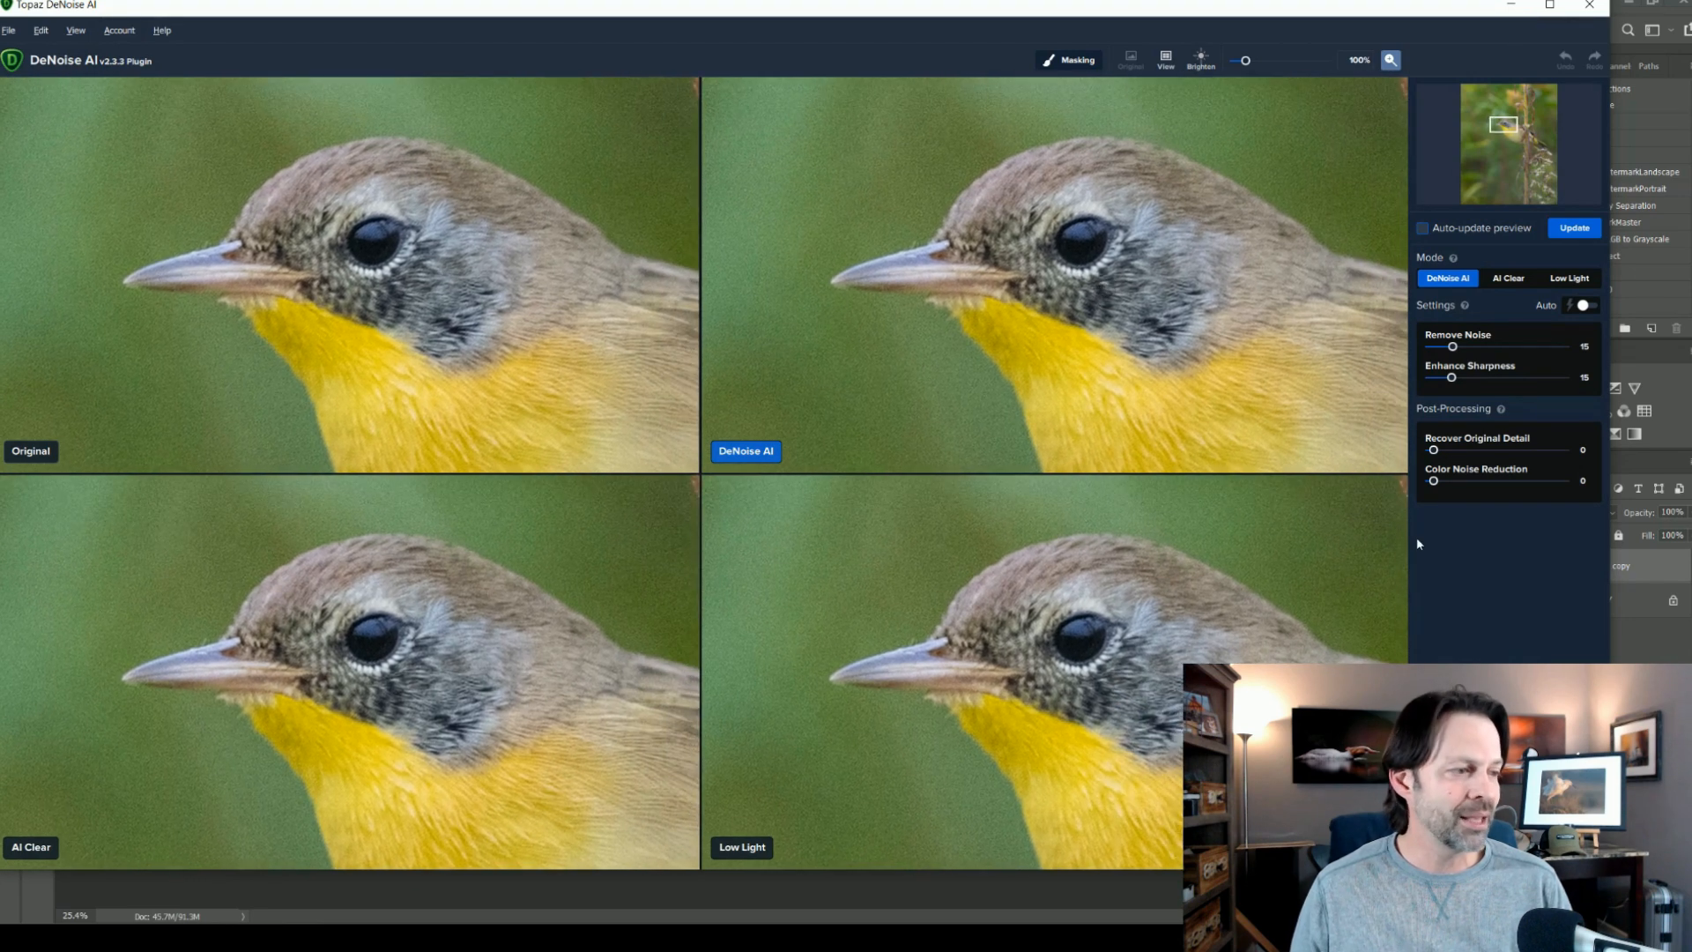
pyautogui.click(1568, 229)
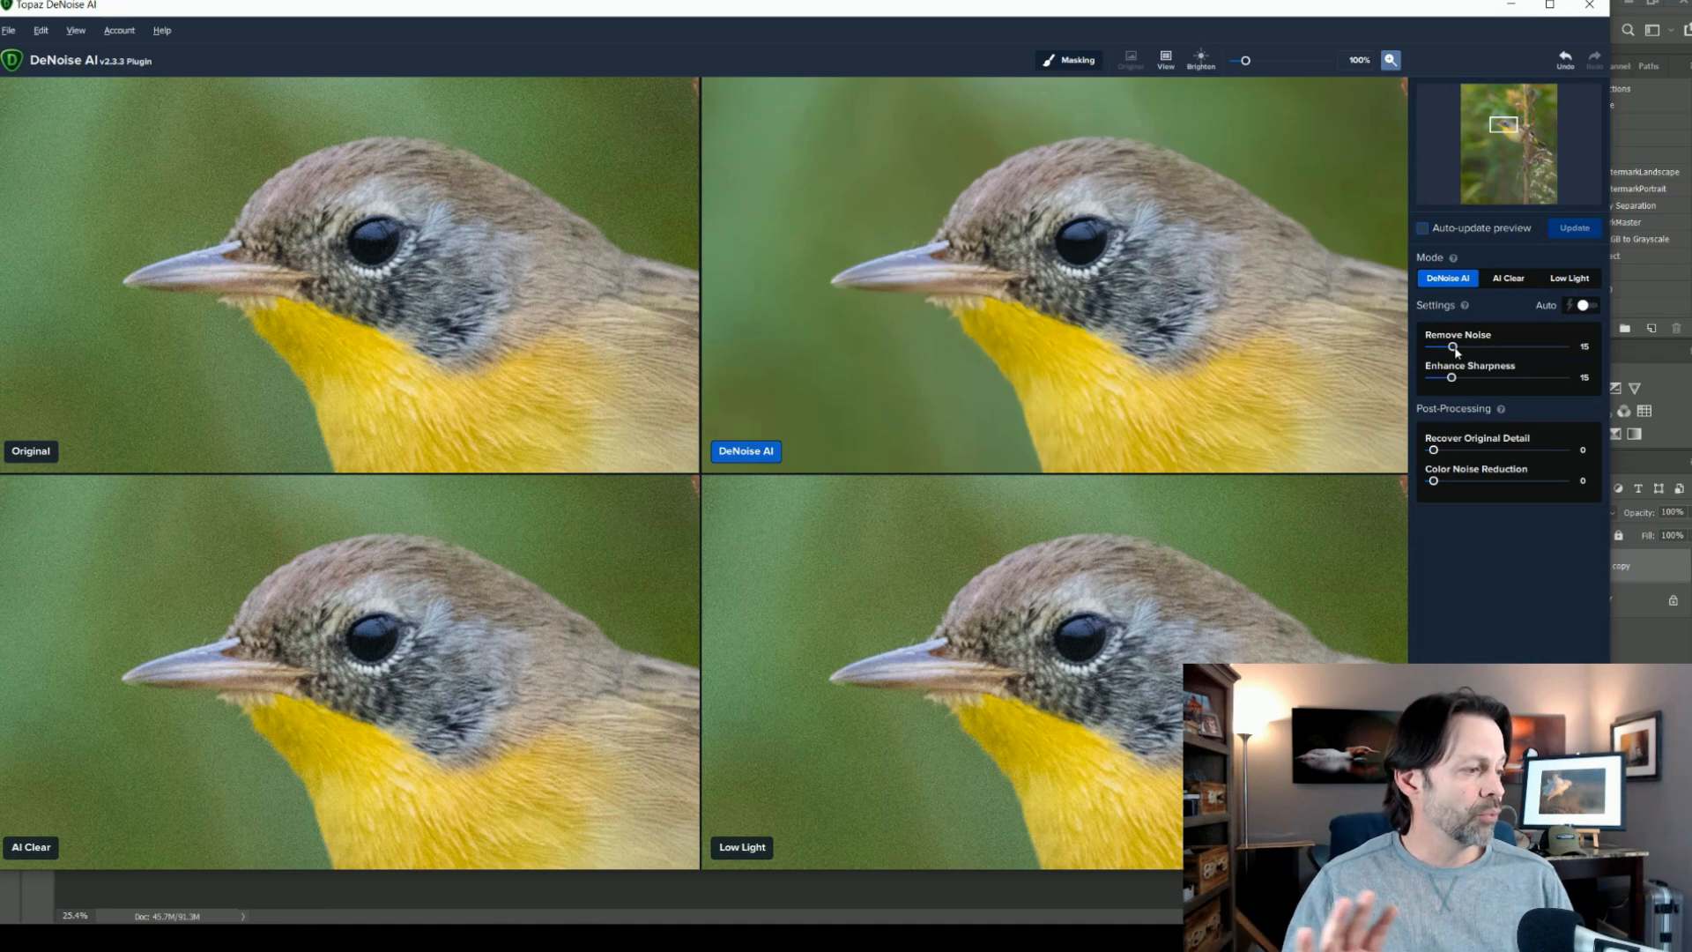
# Set Remove Noise to 55 and Enhance Sharpness to 37 for the DeNoise AI mode
pyautogui.moveTo(1456, 350); pyautogui.dragTo(1524, 365)
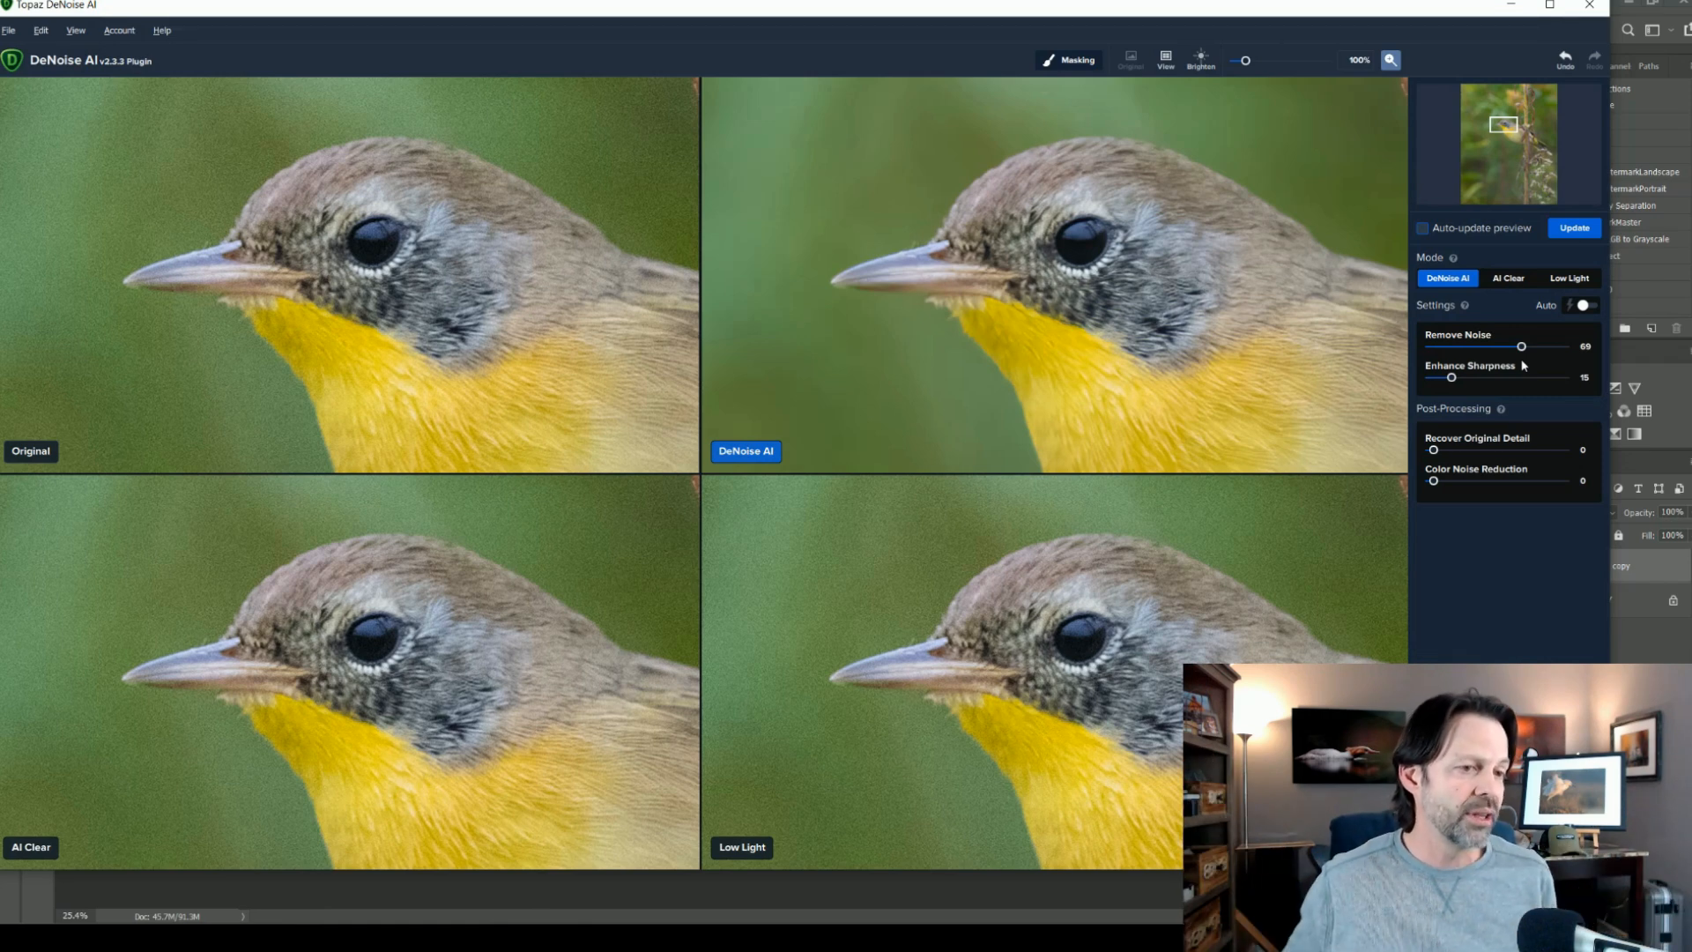
pyautogui.moveTo(1522, 347)
pyautogui.mouseDown()
pyautogui.moveTo(1487, 348)
pyautogui.moveTo(1525, 352)
pyautogui.moveTo(1505, 348)
pyautogui.mouseUp()
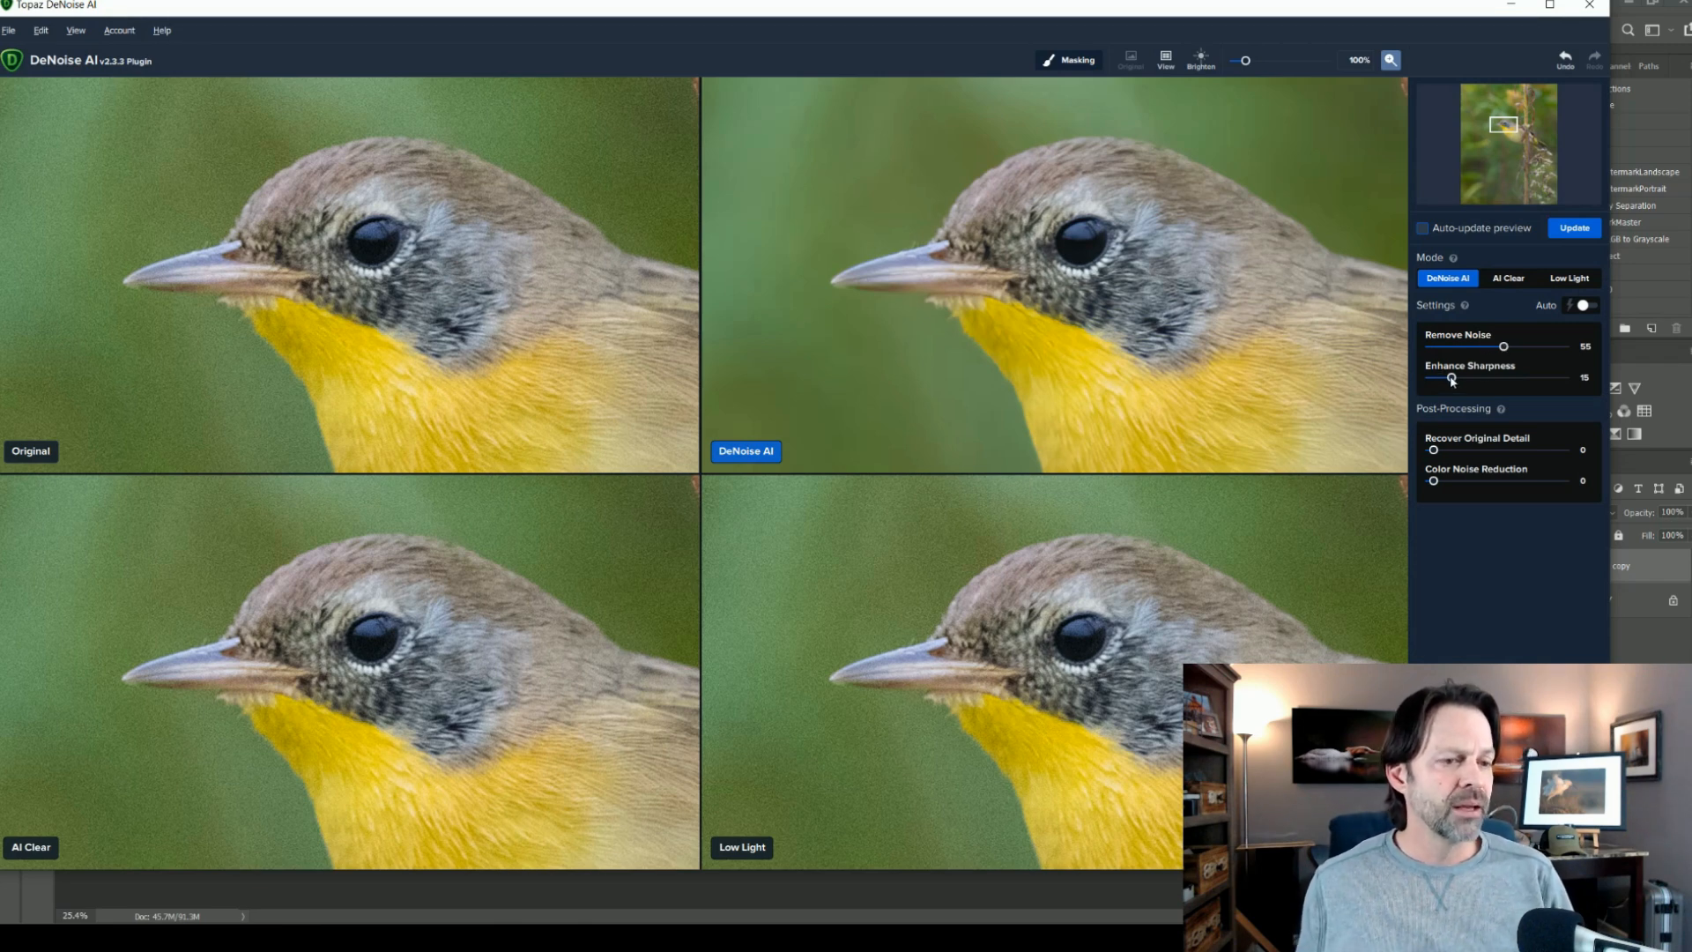
pyautogui.moveTo(1452, 379)
pyautogui.mouseDown()
pyautogui.moveTo(1501, 385)
pyautogui.moveTo(1481, 381)
pyautogui.mouseUp()
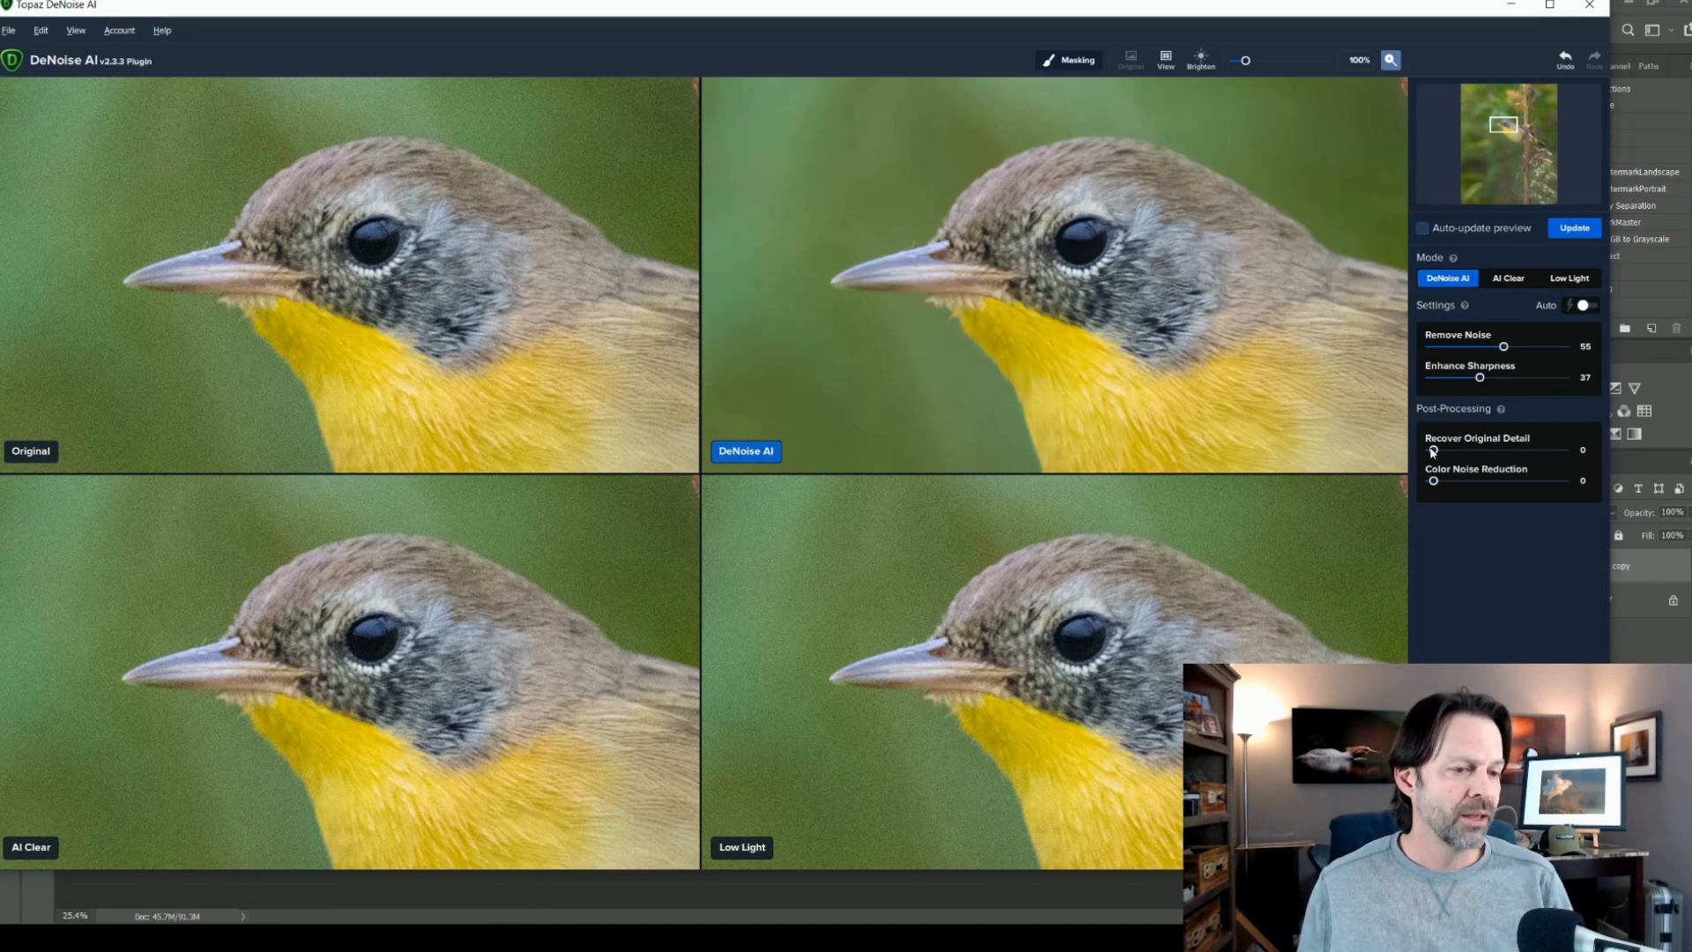
# Set Recover Original Detail to 31 and Color Noise Reduction to 17, and apply the noise reduction to the layer
pyautogui.moveTo(1433, 451); pyautogui.dragTo(1473, 458)
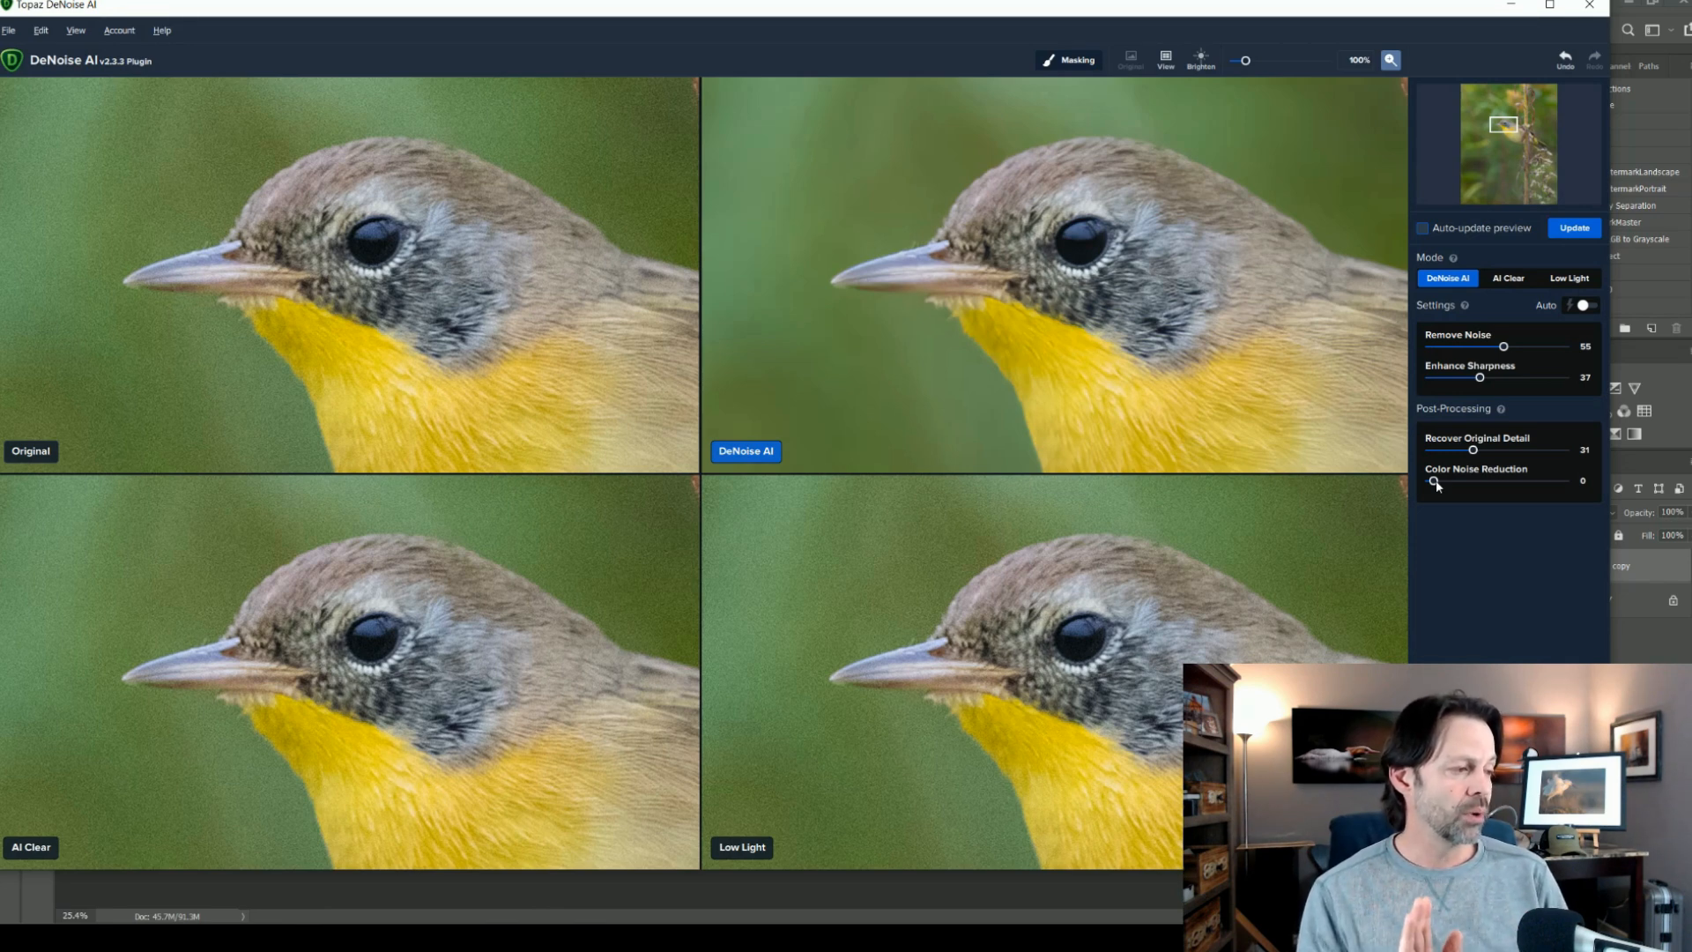
pyautogui.moveTo(1436, 484); pyautogui.dragTo(1457, 493)
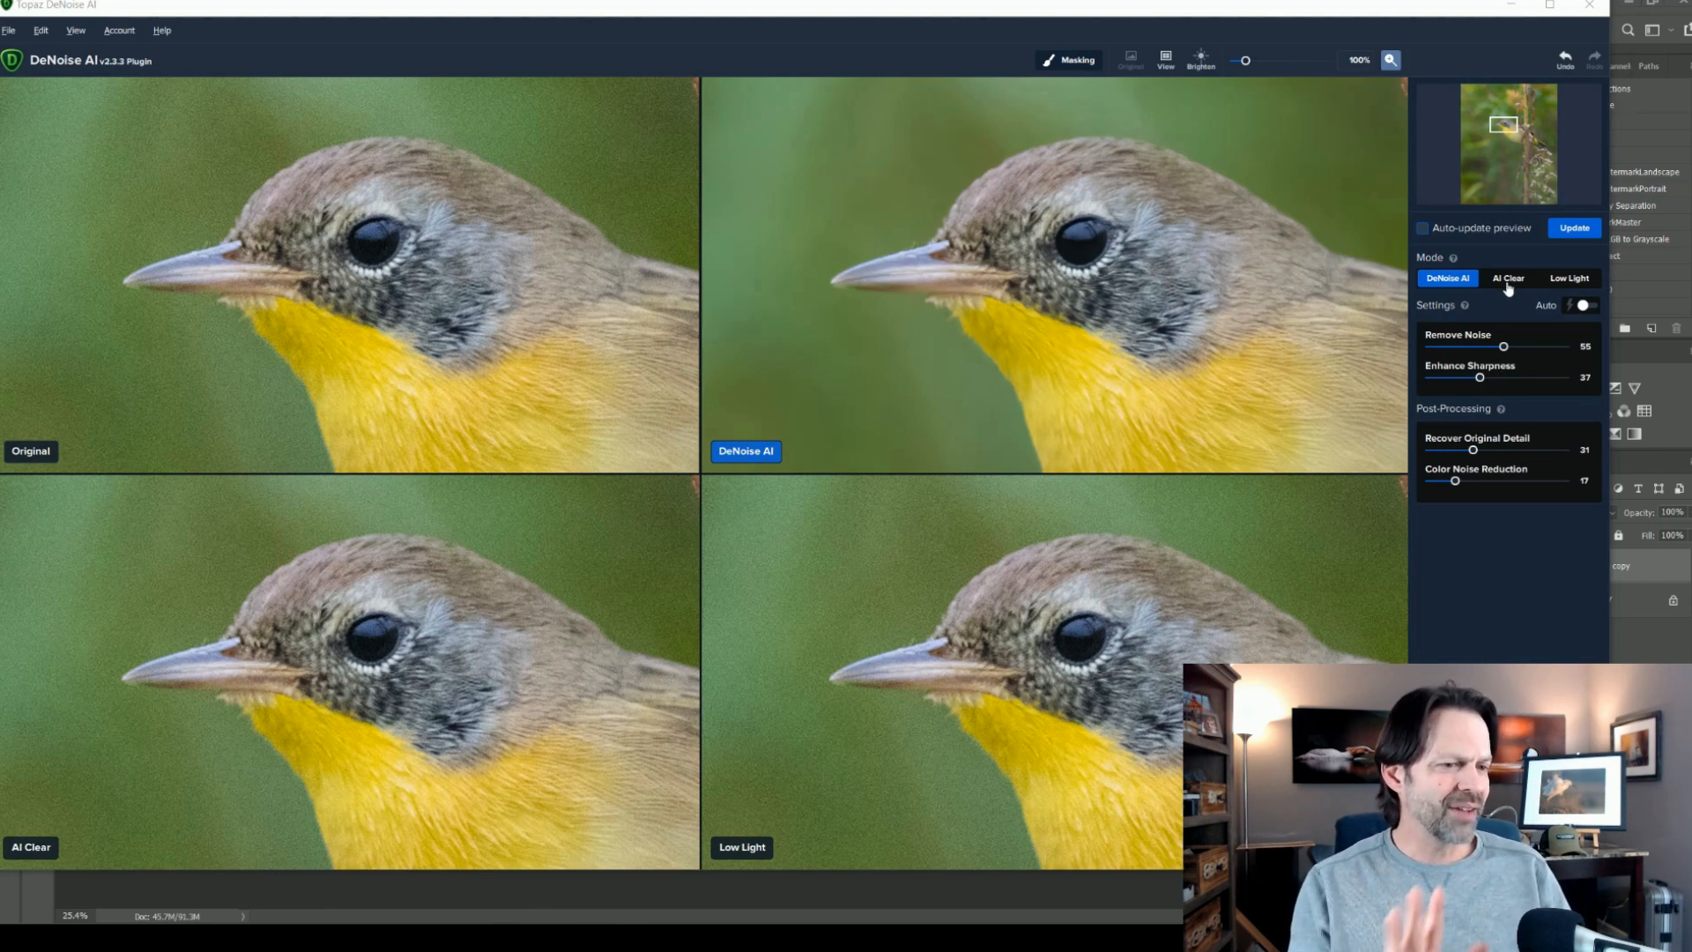
pyautogui.click(1564, 233)
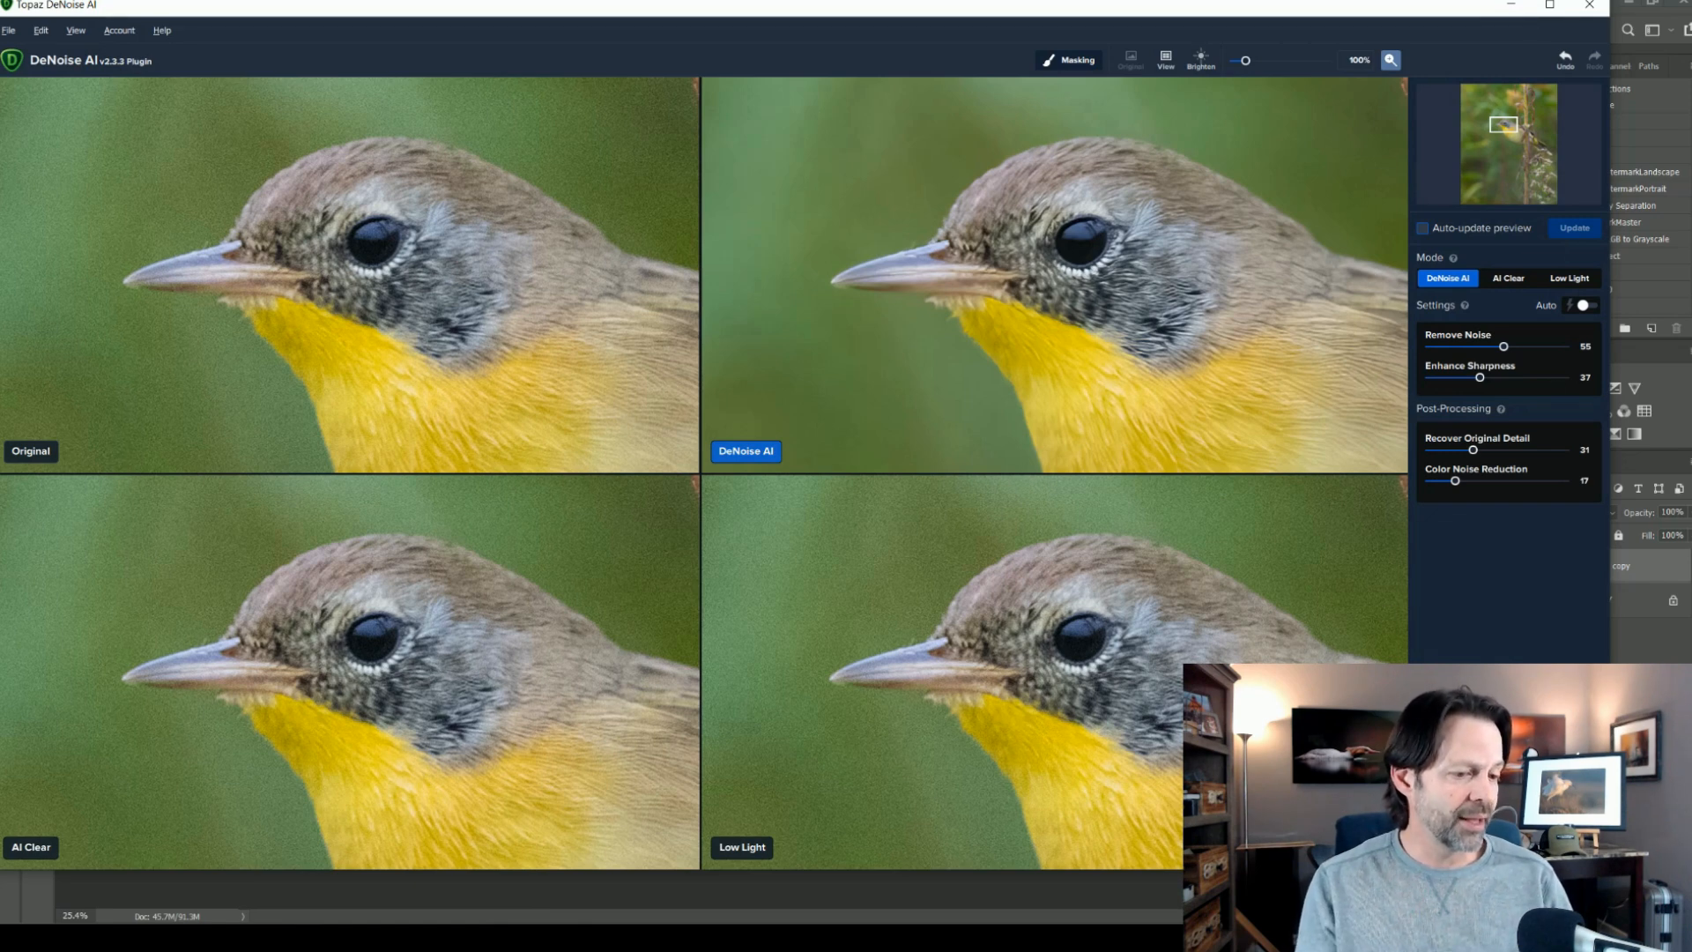
pyautogui.hotkey('ctrl', 'z')
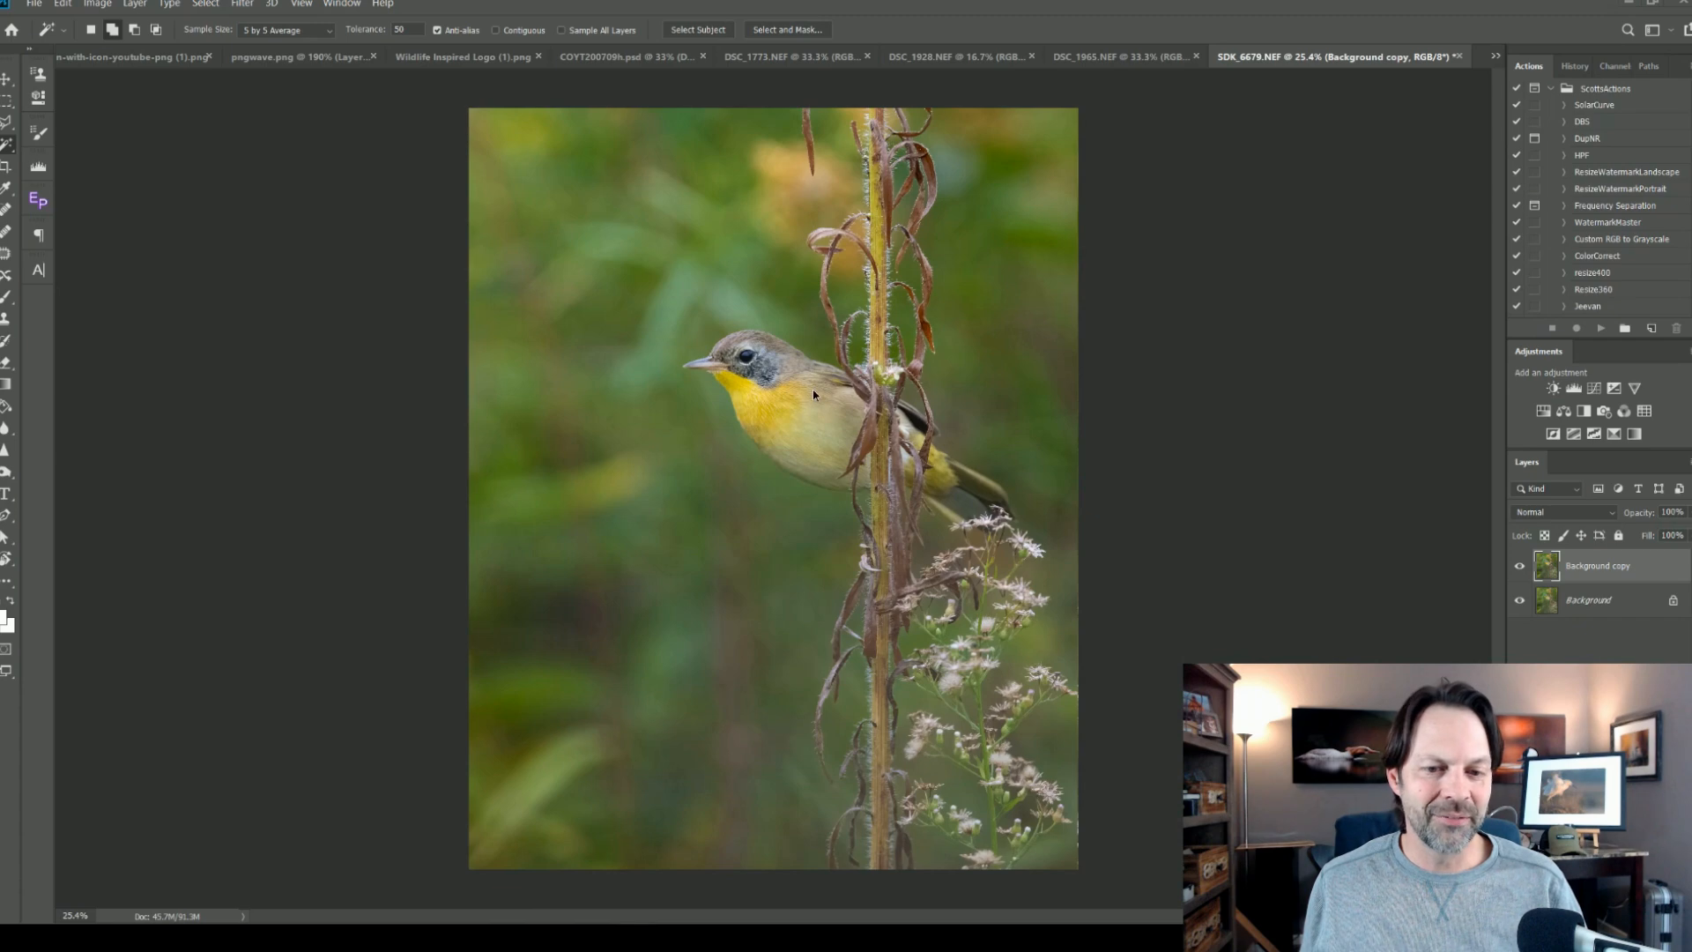
# Rename the noise-reduced Background copy layer as Denoise AI
pyautogui.scroll(8, 734, 357)
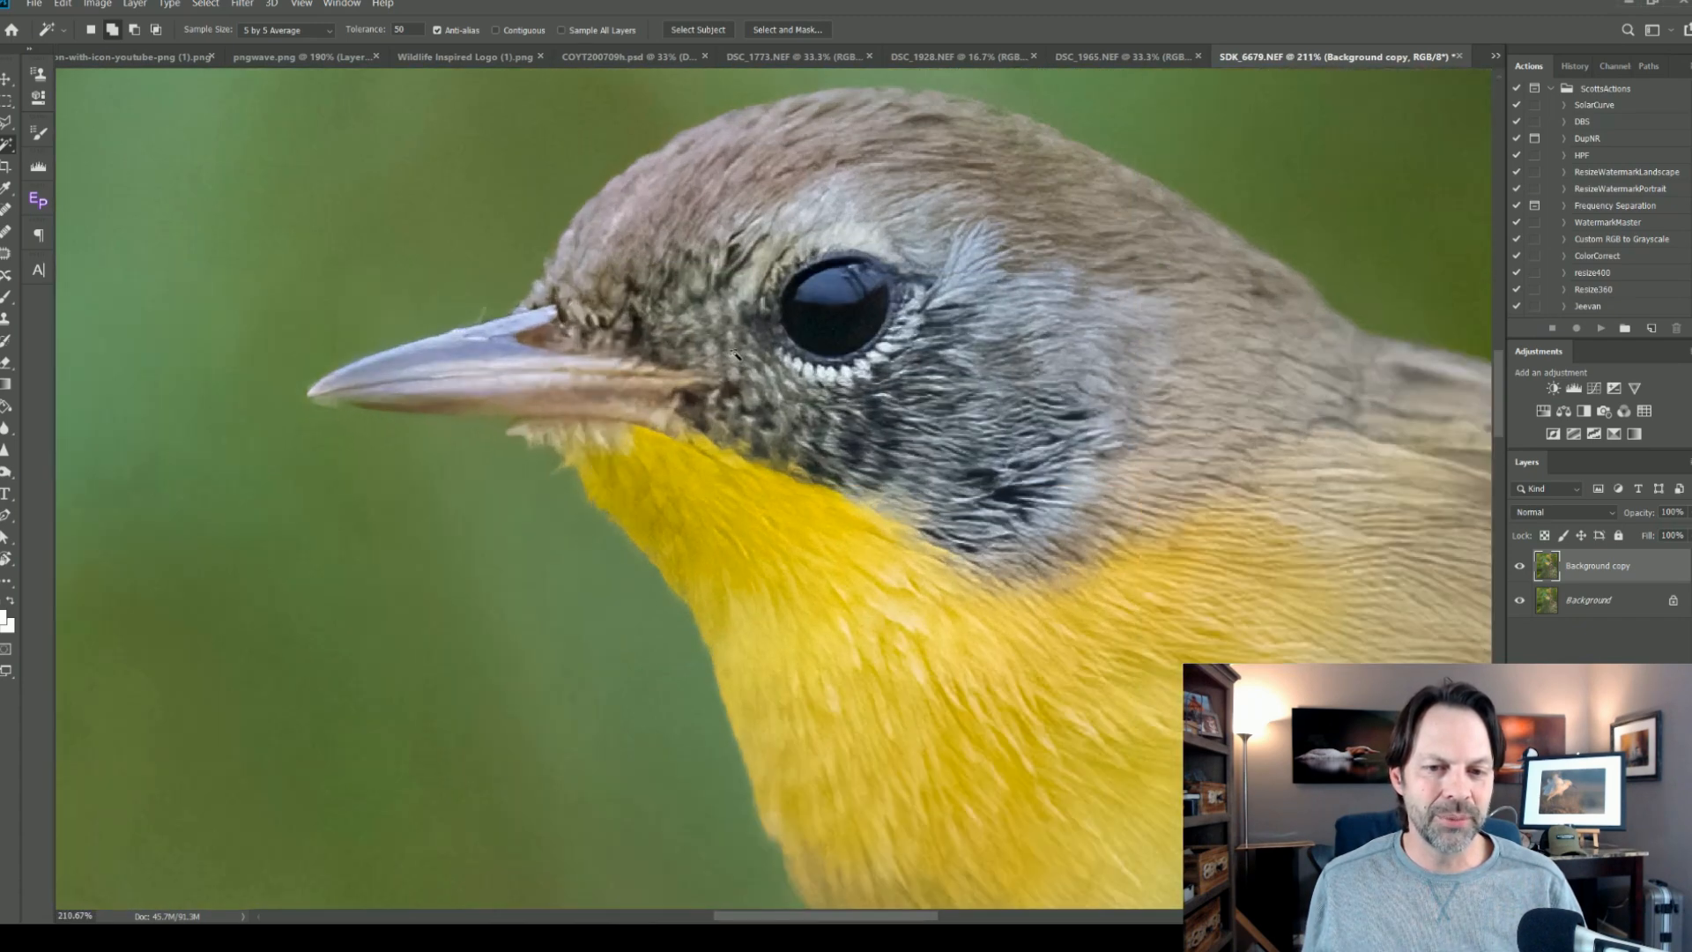
pyautogui.scroll(4, 734, 357)
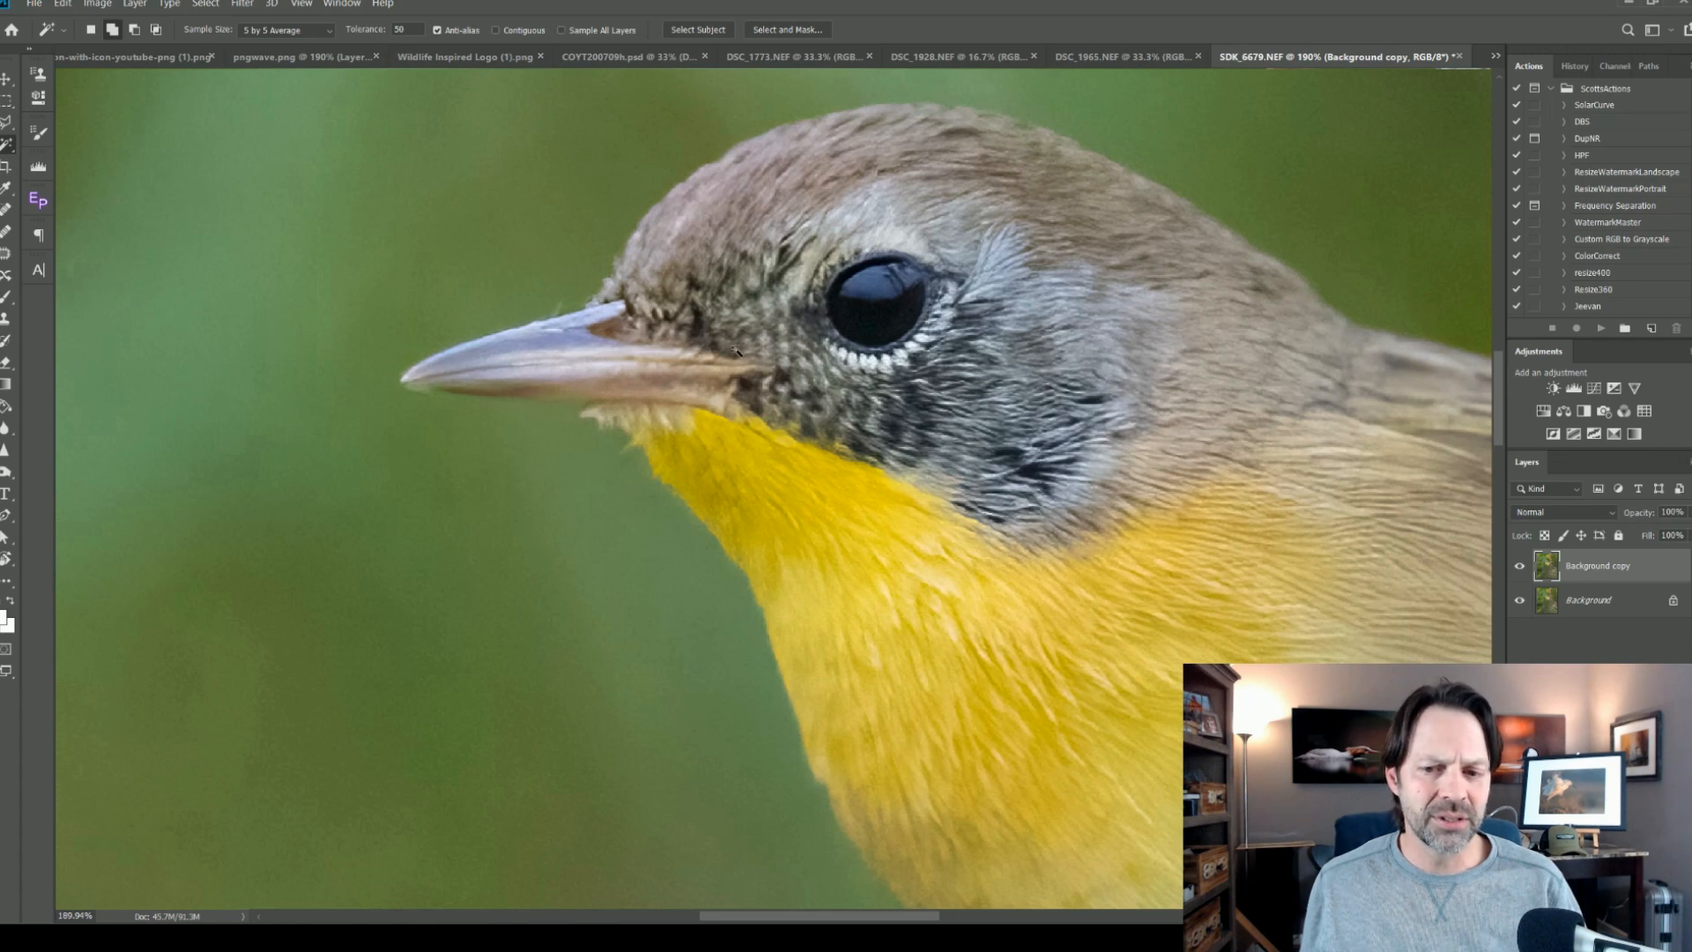
pyautogui.doubleClick(1594, 569)
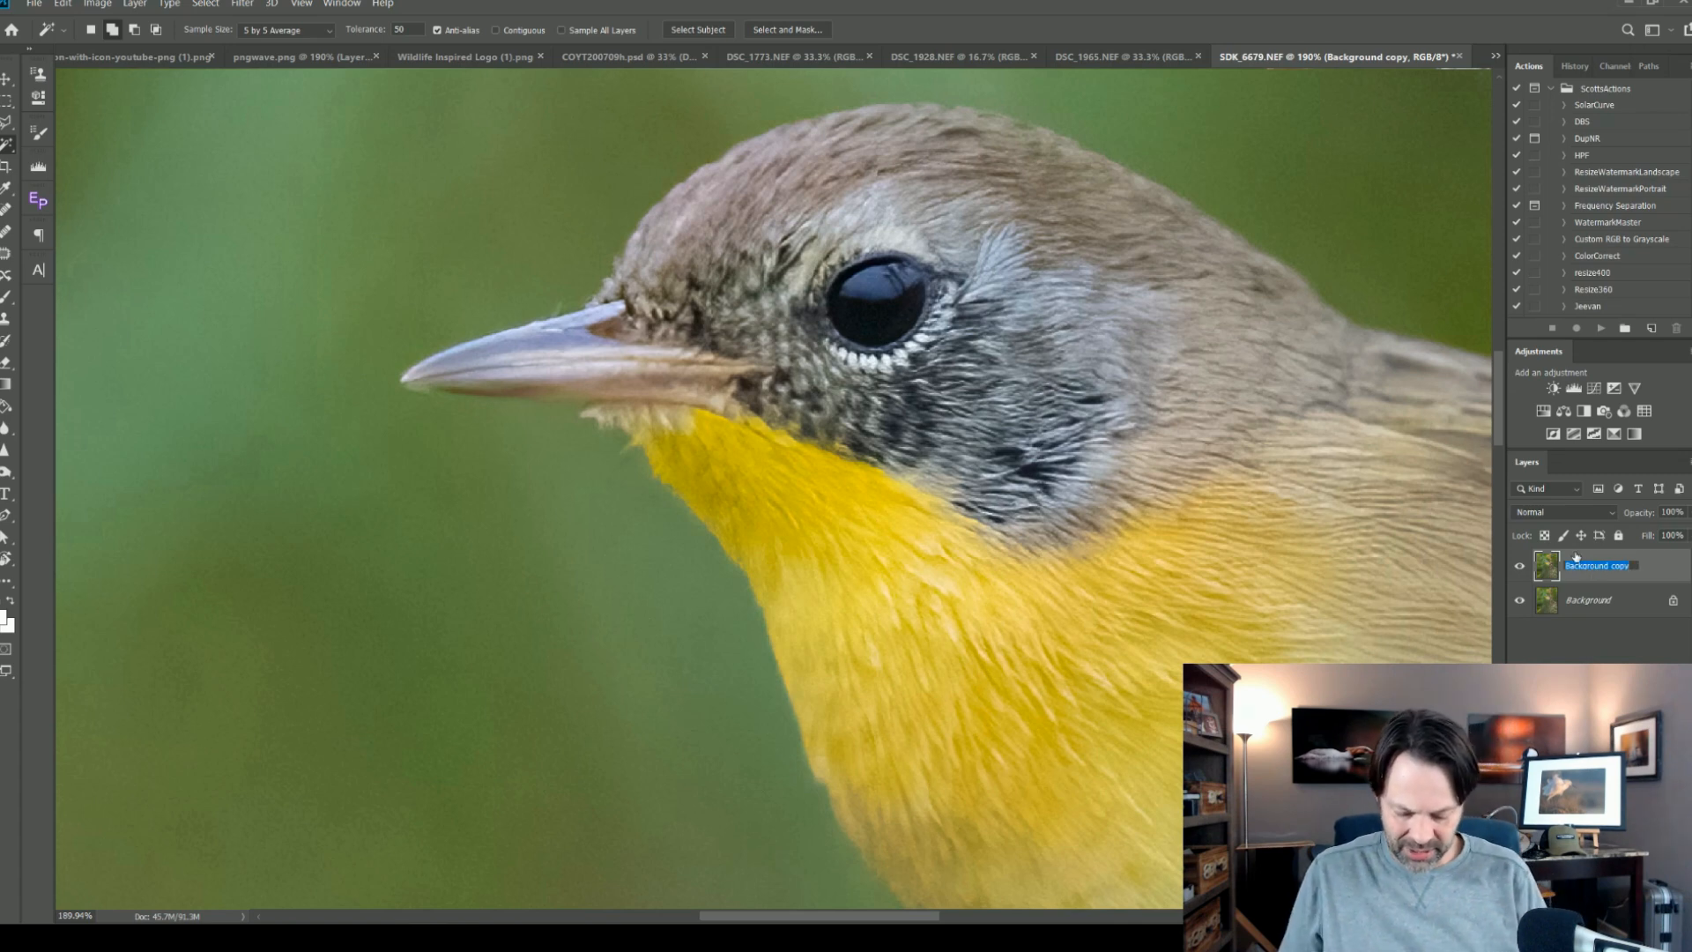
pyautogui.write('Denoise A')
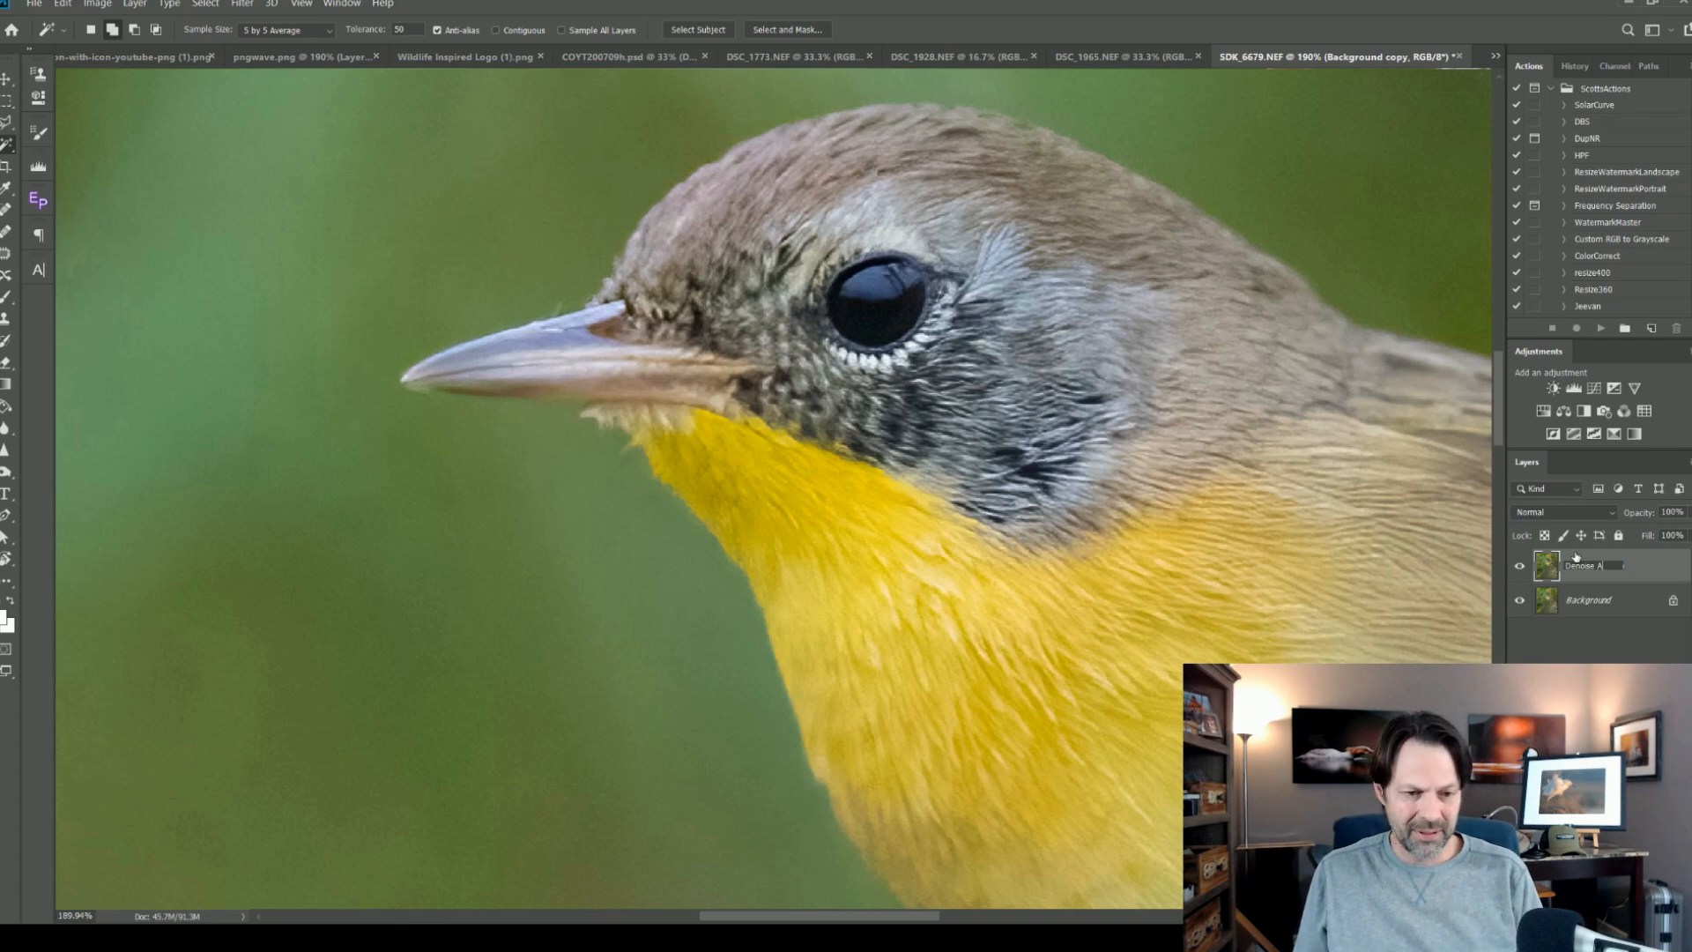
pyautogui.write('I')
pyautogui.press('Return')
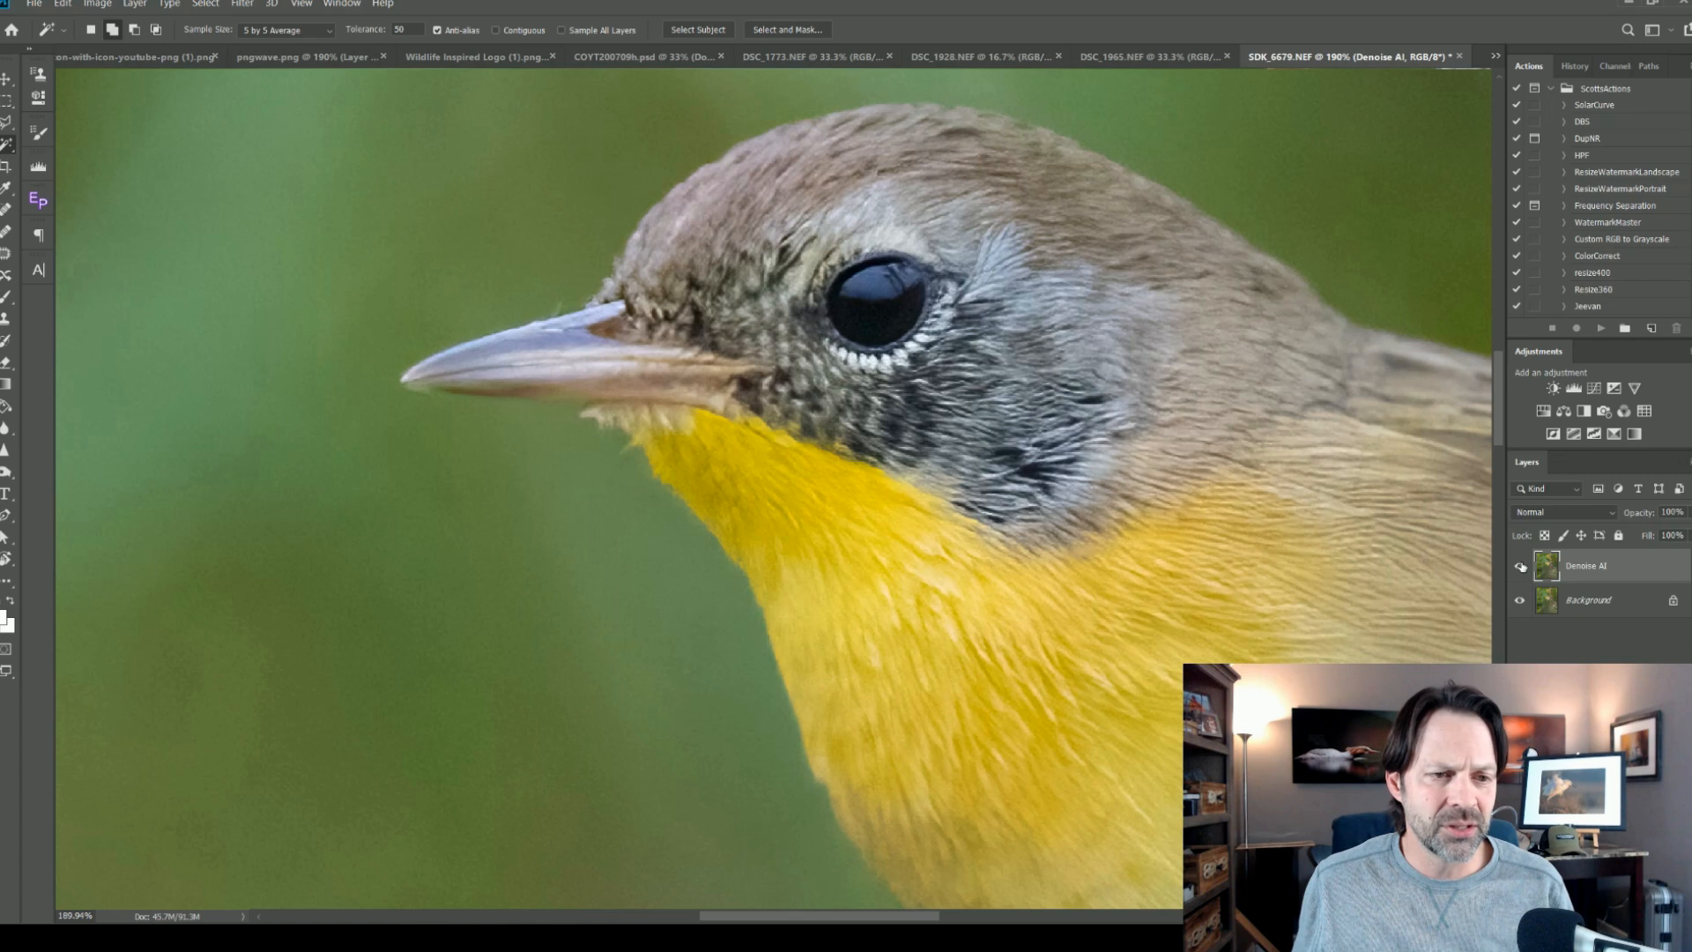
# Compare the noise and feather detail on the bird's head with the Denoise AI layer hidden and shown
pyautogui.click(1521, 567)
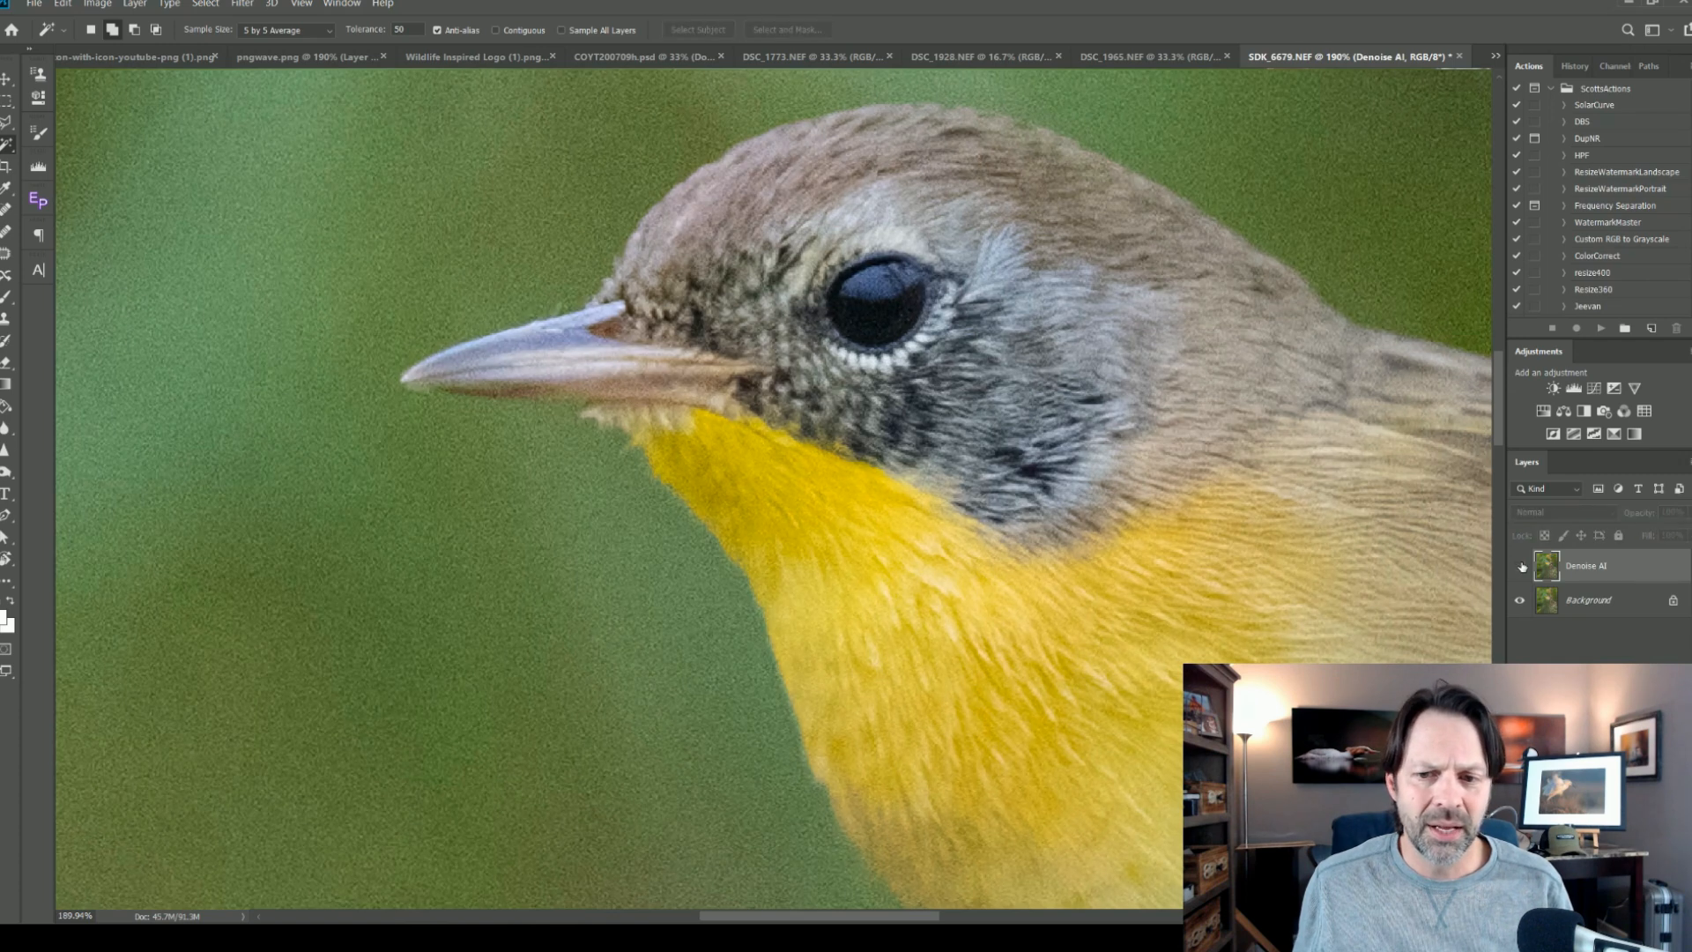
pyautogui.click(1521, 566)
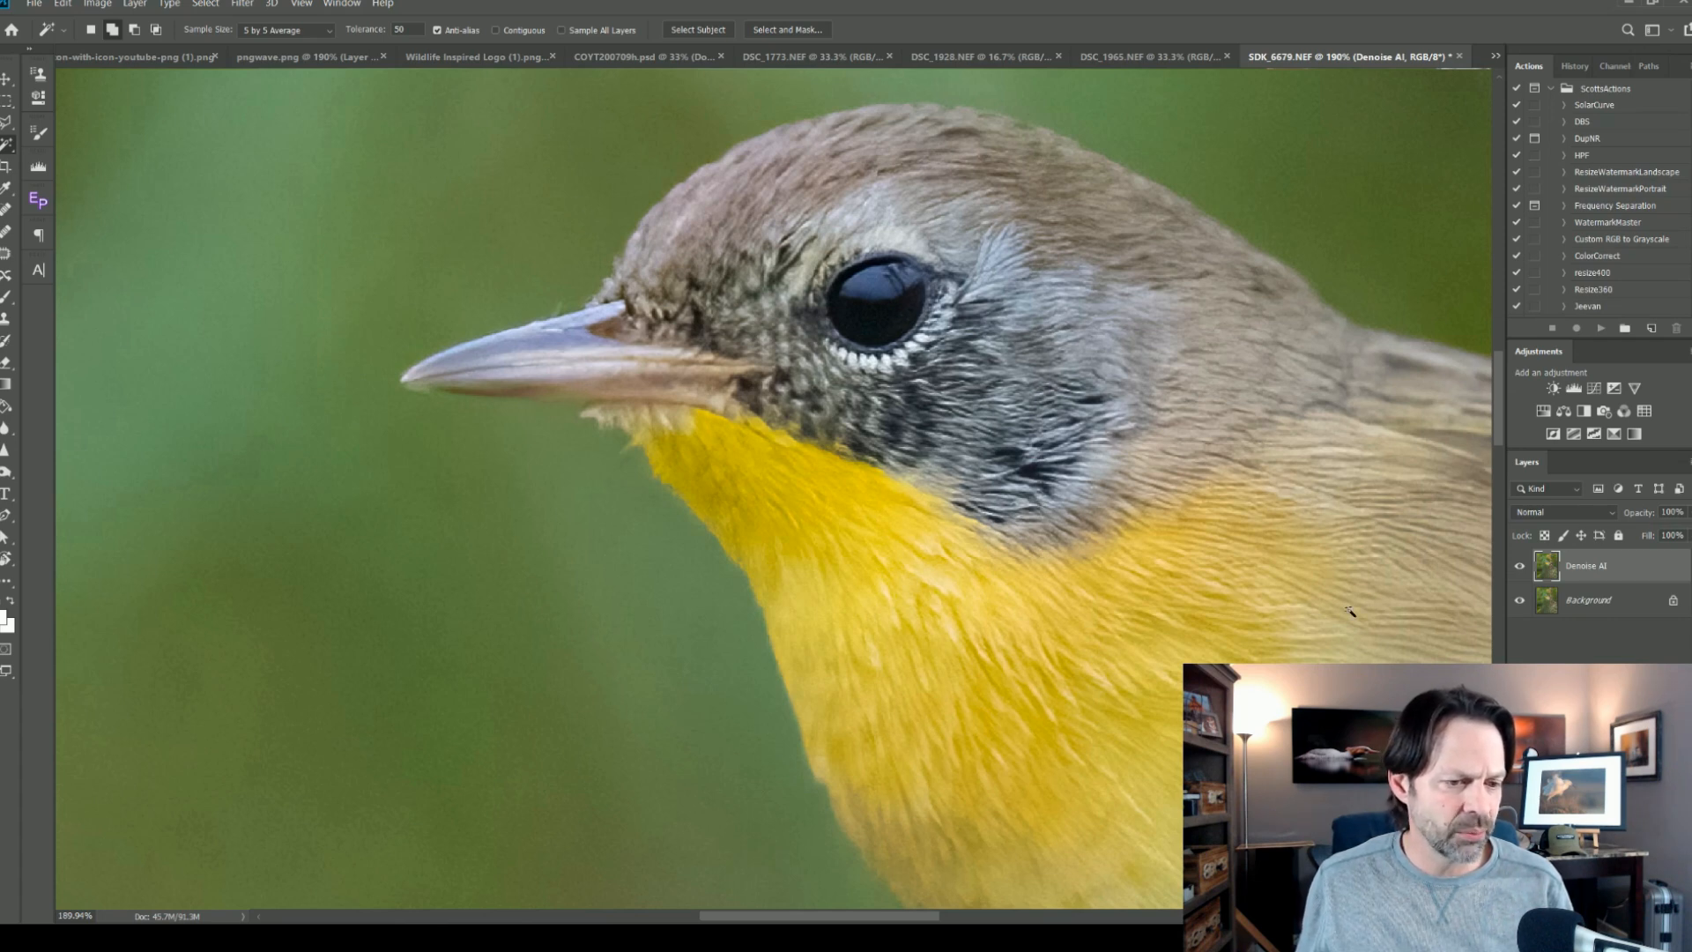
pyautogui.click(1519, 566)
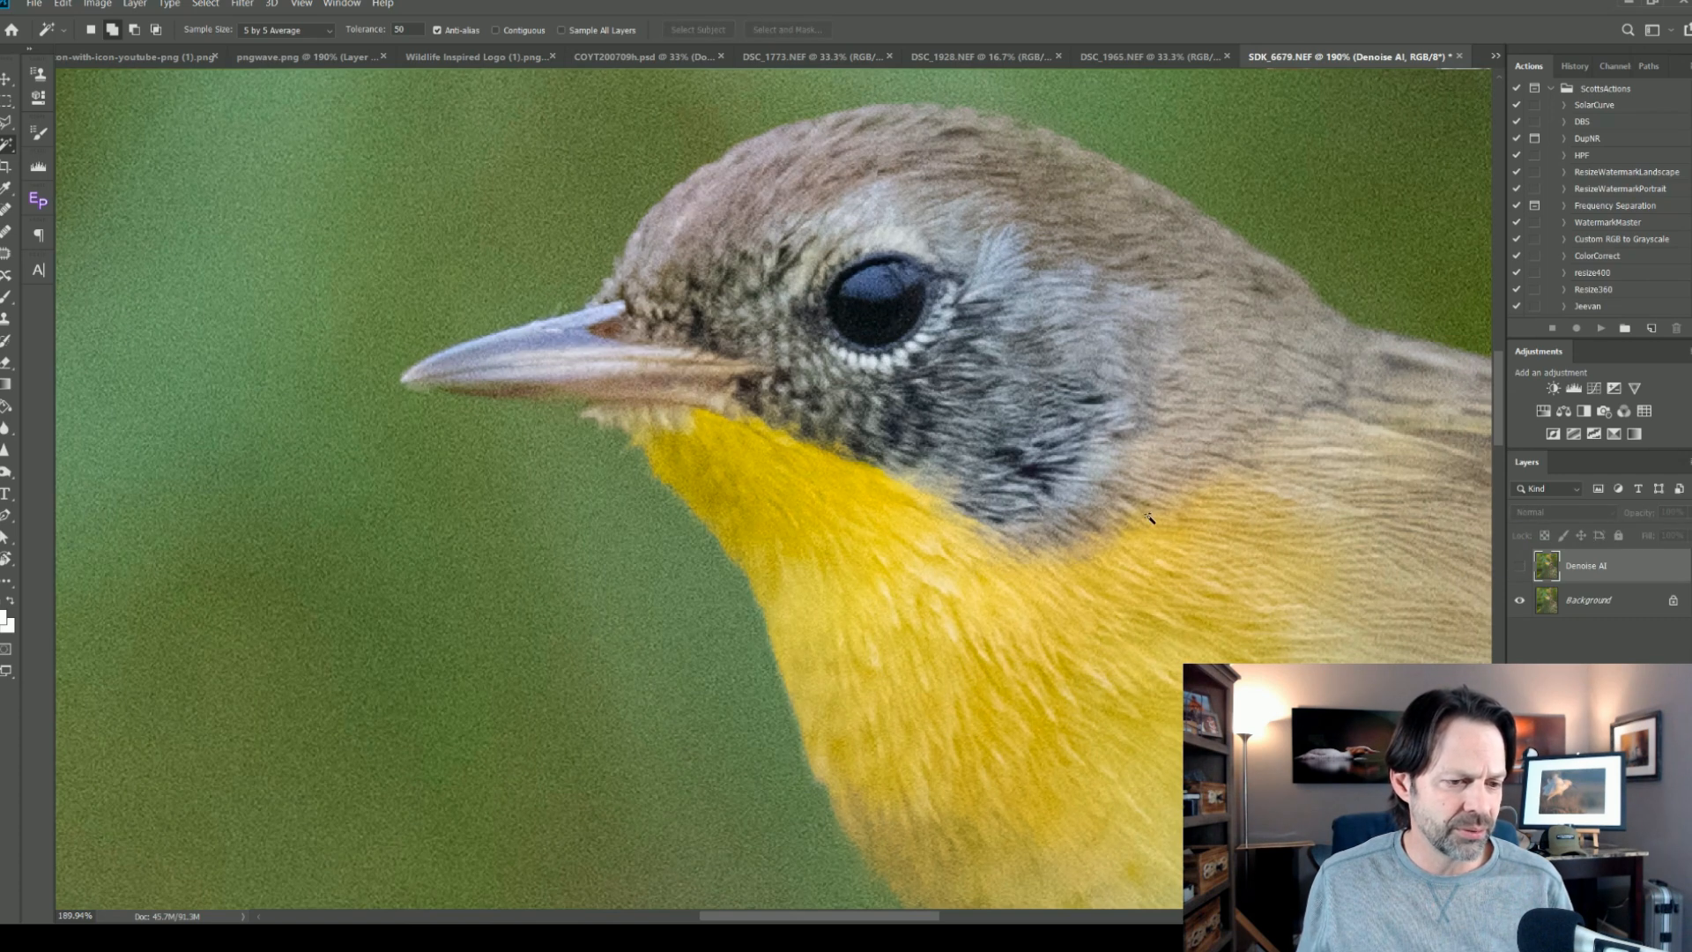
pyautogui.click(1519, 567)
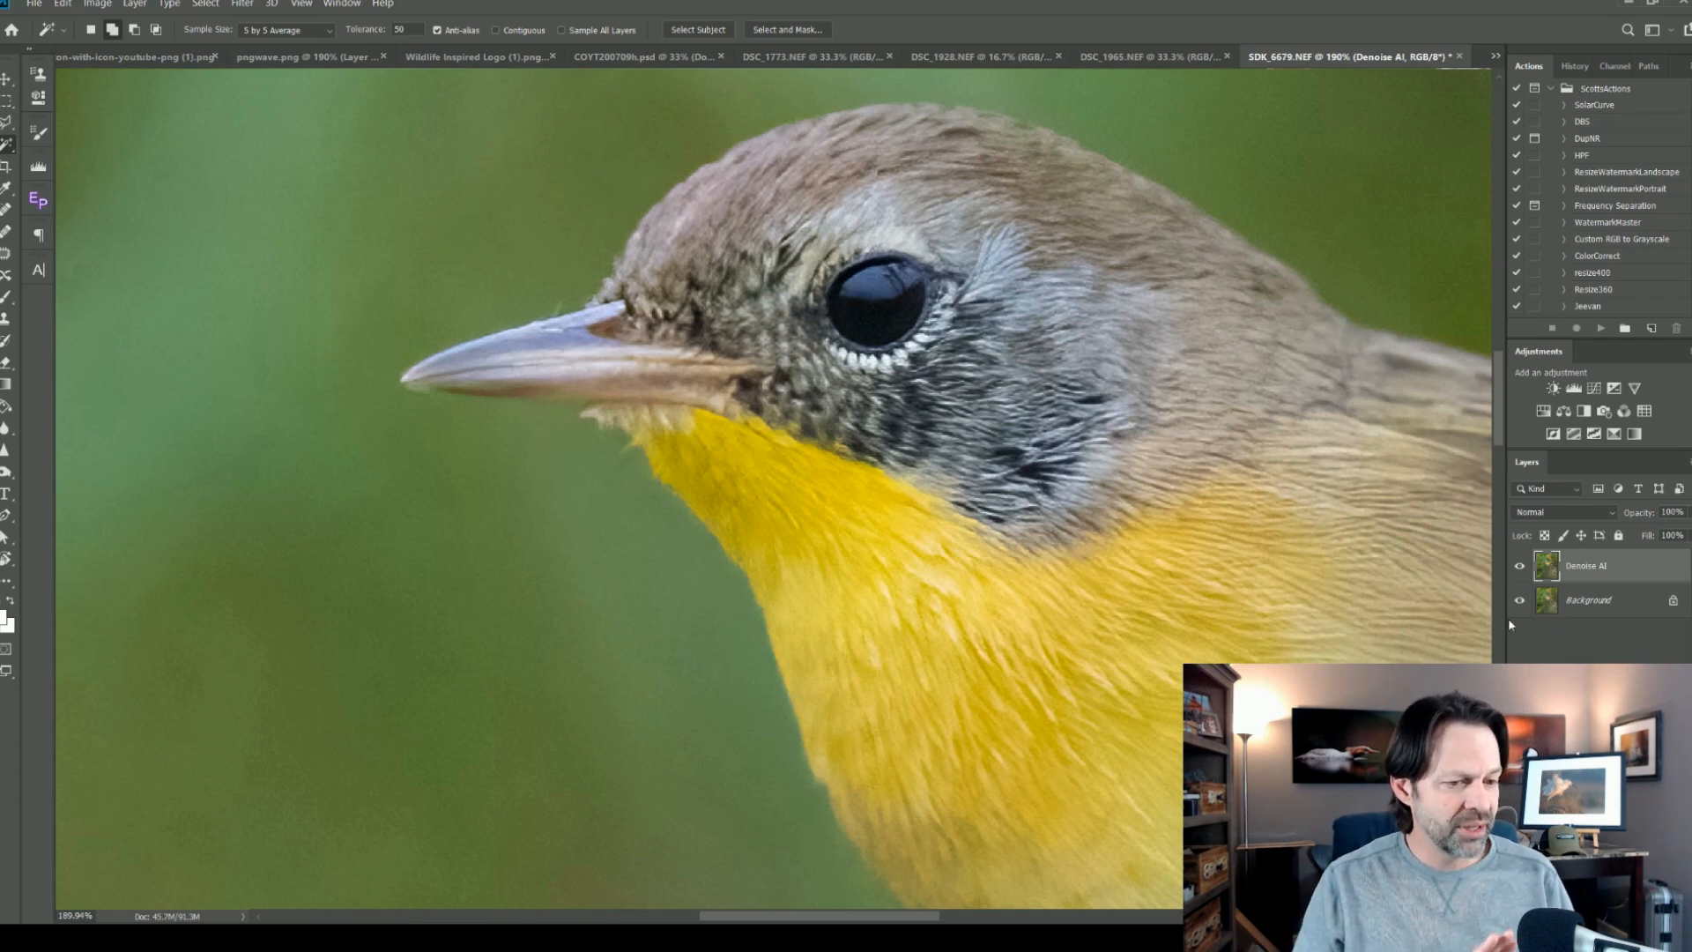
pyautogui.click(1521, 568)
pyautogui.click(1524, 573)
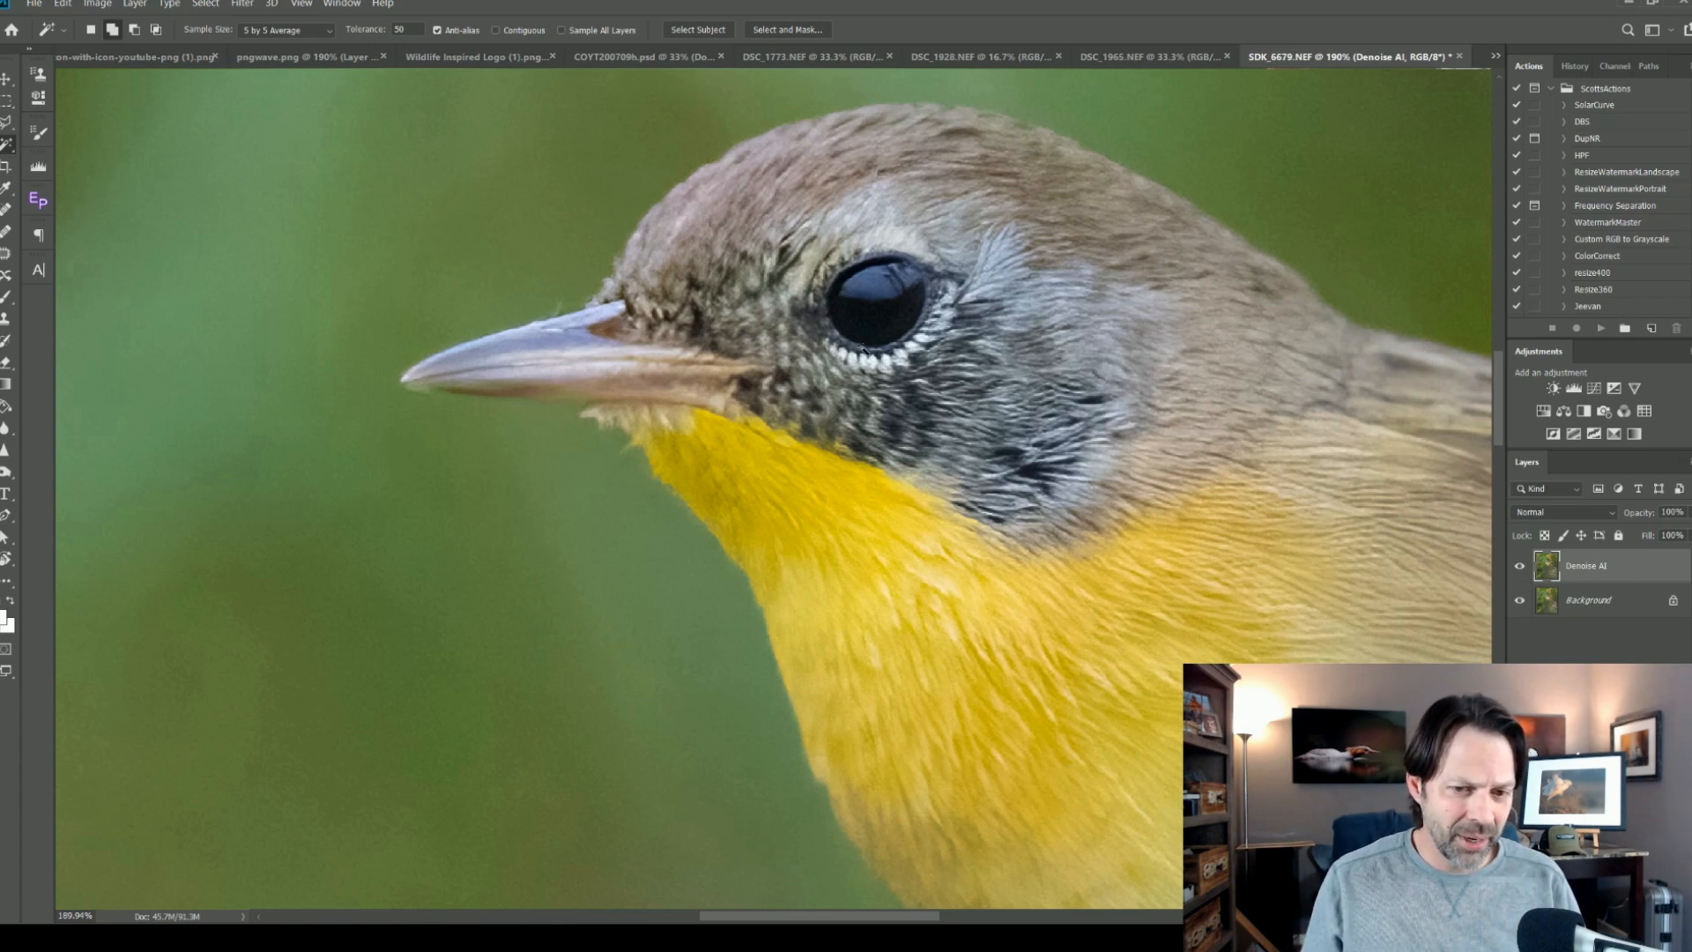
pyautogui.click(1522, 568)
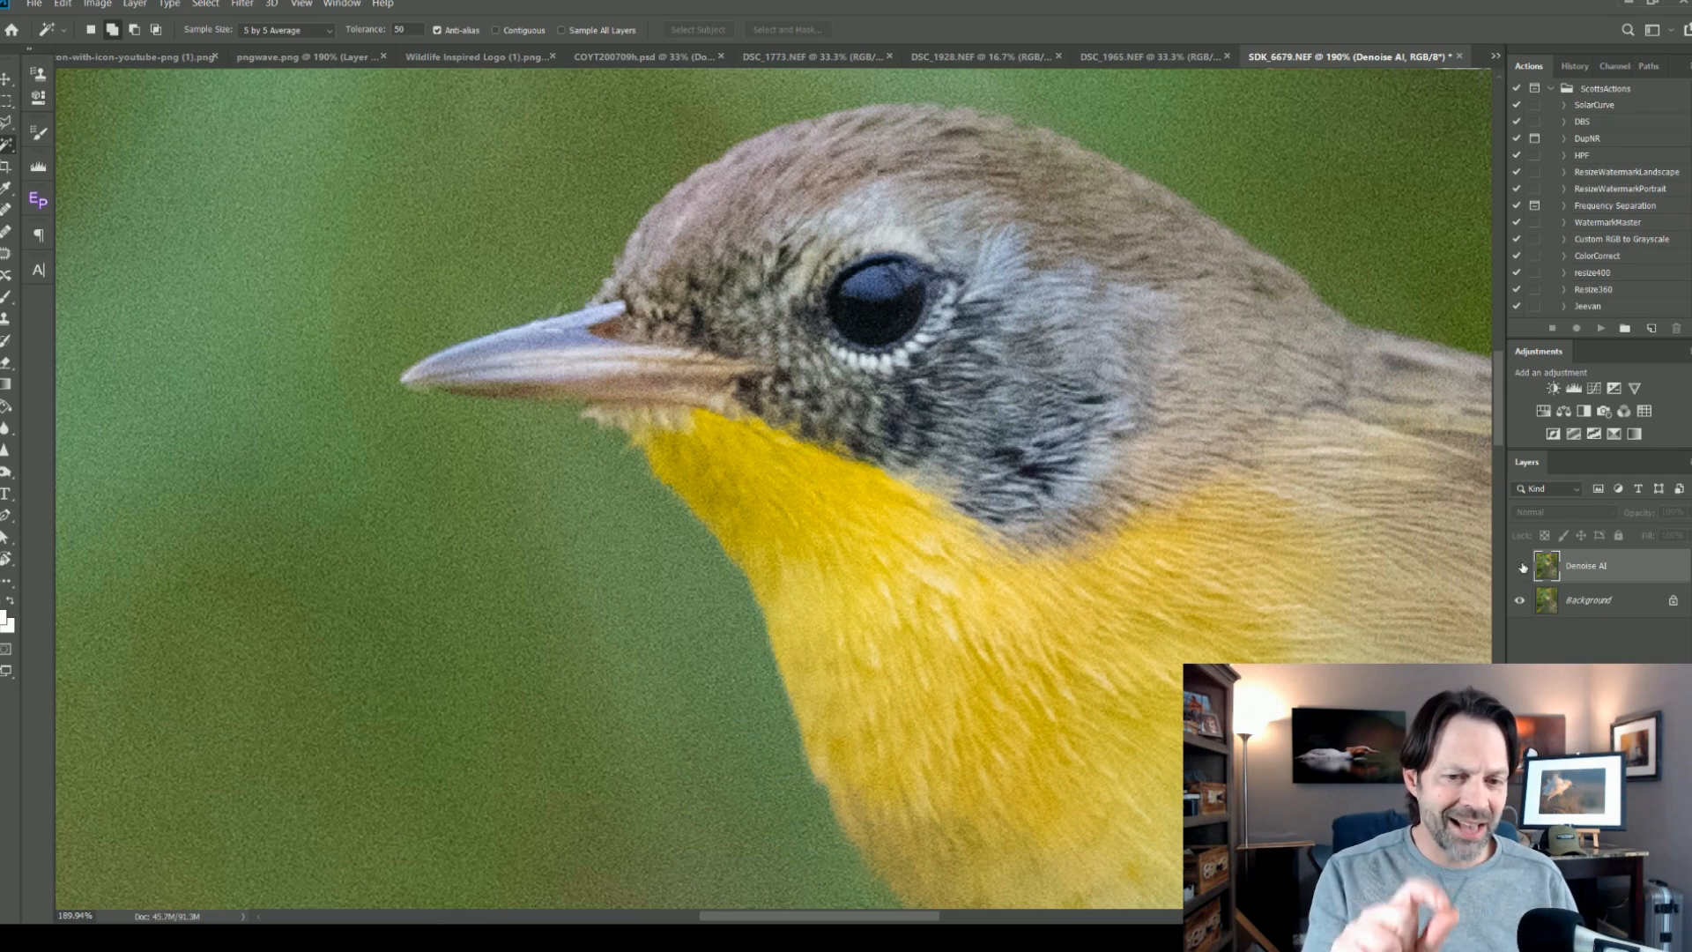
pyautogui.click(1522, 568)
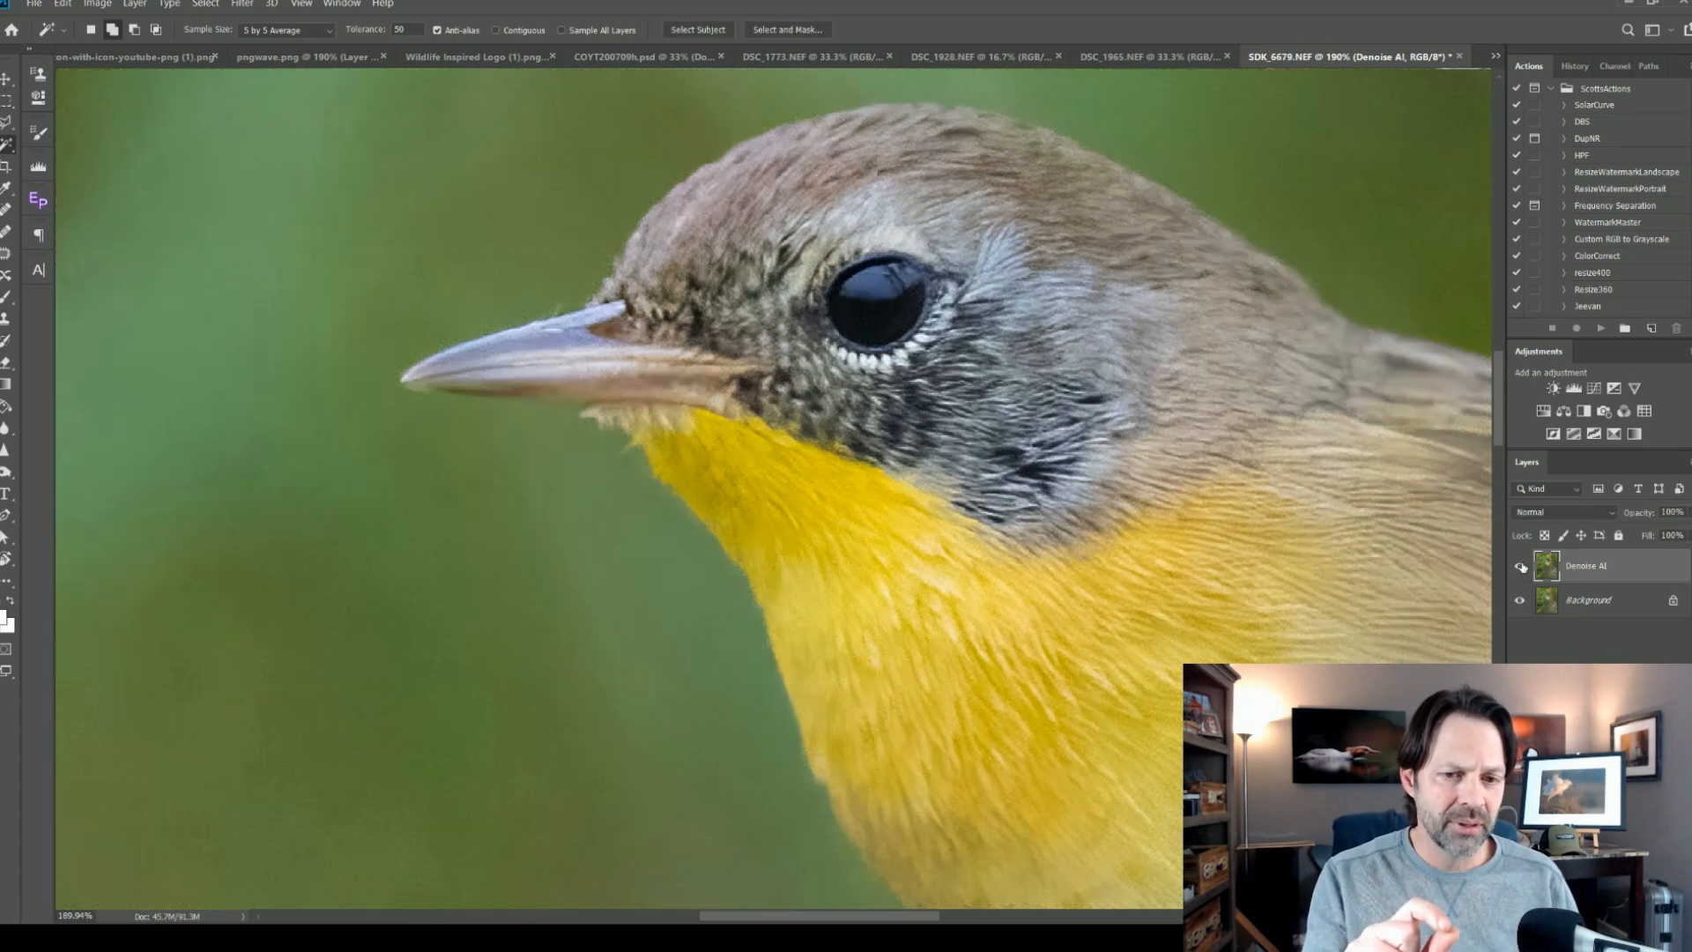
# Duplicate the Background layer under the default name and hide the Denoise AI layer
pyautogui.rightClick(1610, 606)
pyautogui.click(1608, 631)
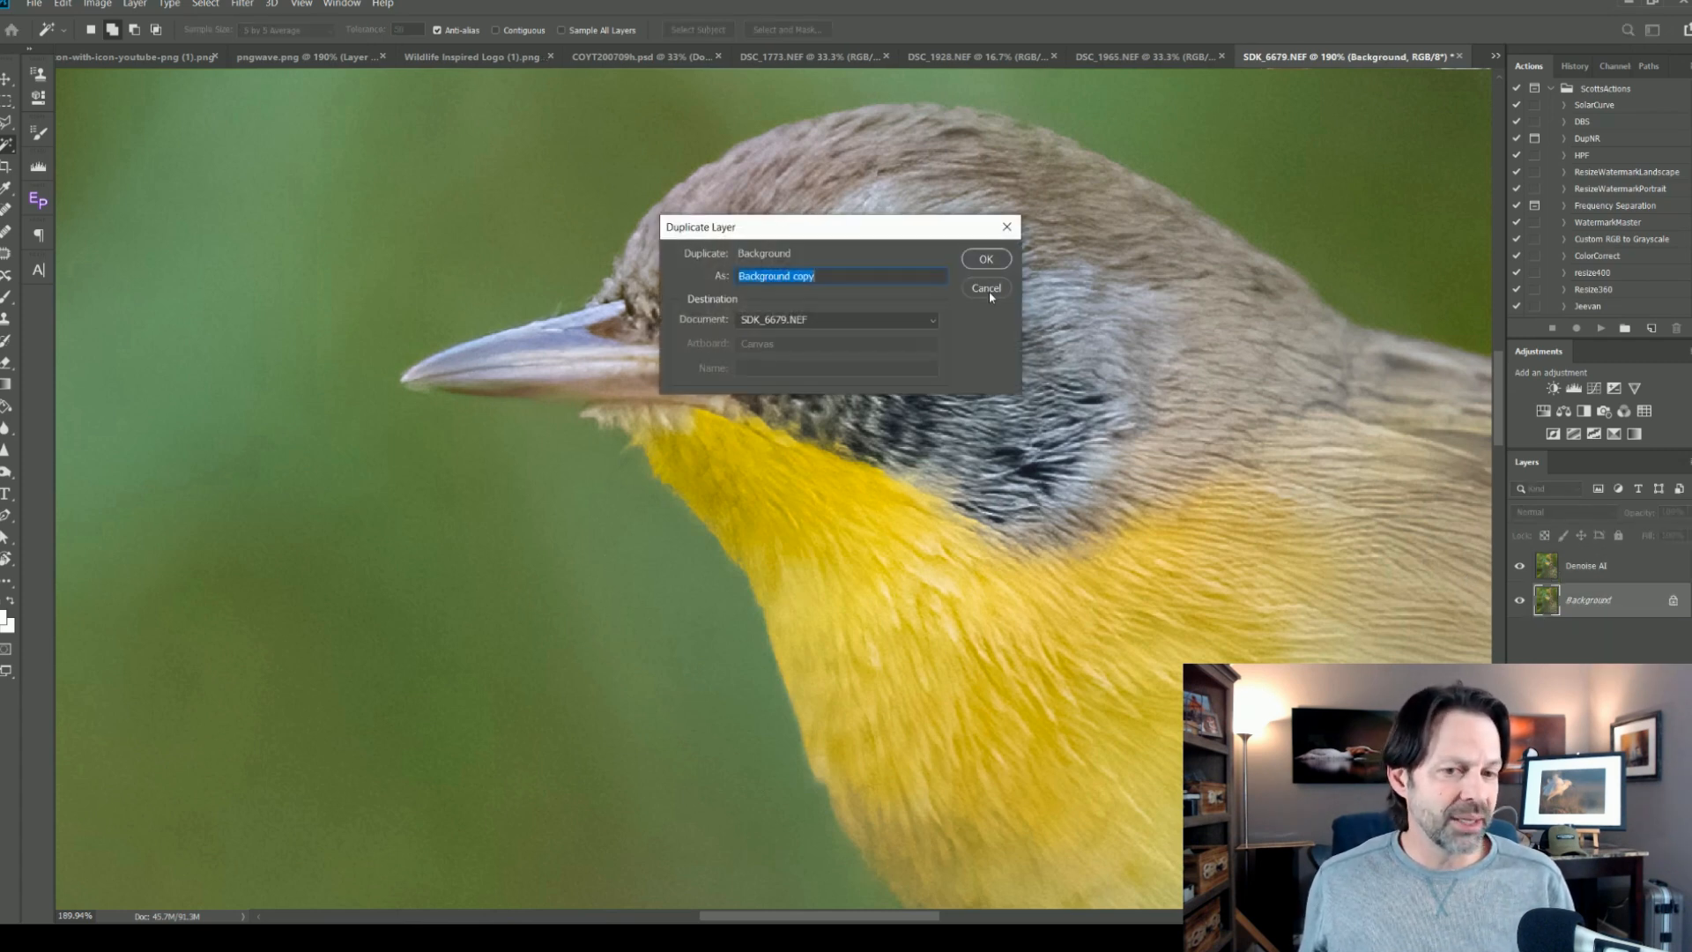
pyautogui.click(985, 268)
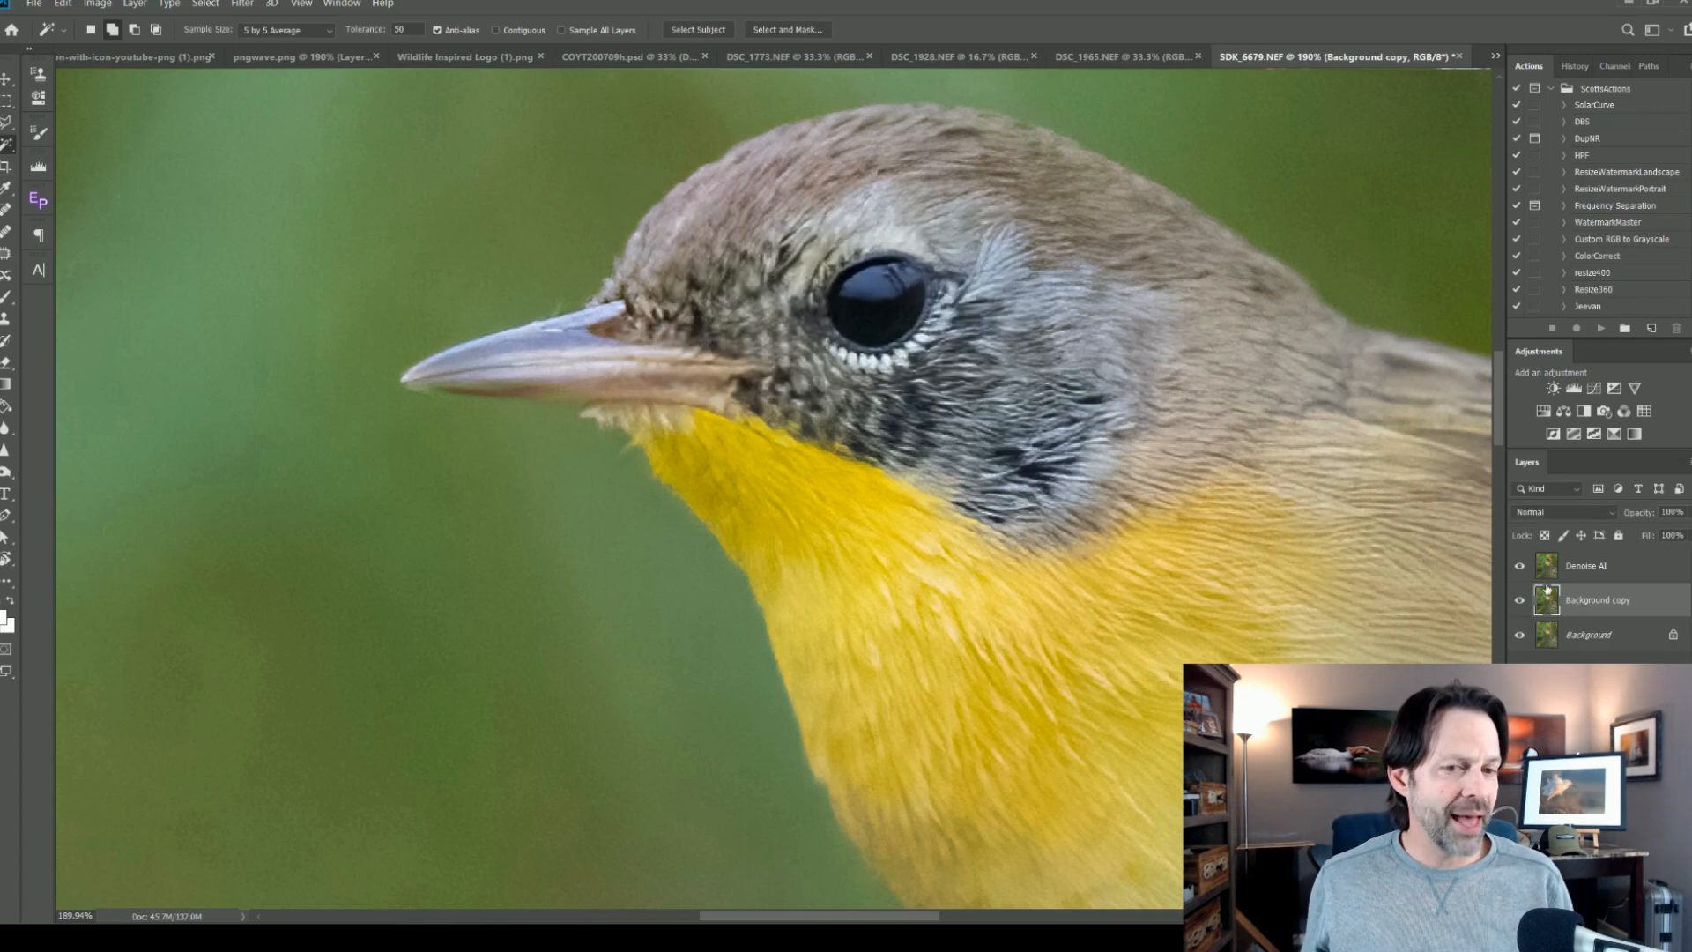
pyautogui.click(1519, 565)
# Open Topaz DeNoise AI on the new Background copy and bring the bird's head into the preview with AI Clear mode selected
pyautogui.click(242, 4)
pyautogui.moveTo(355, 349)
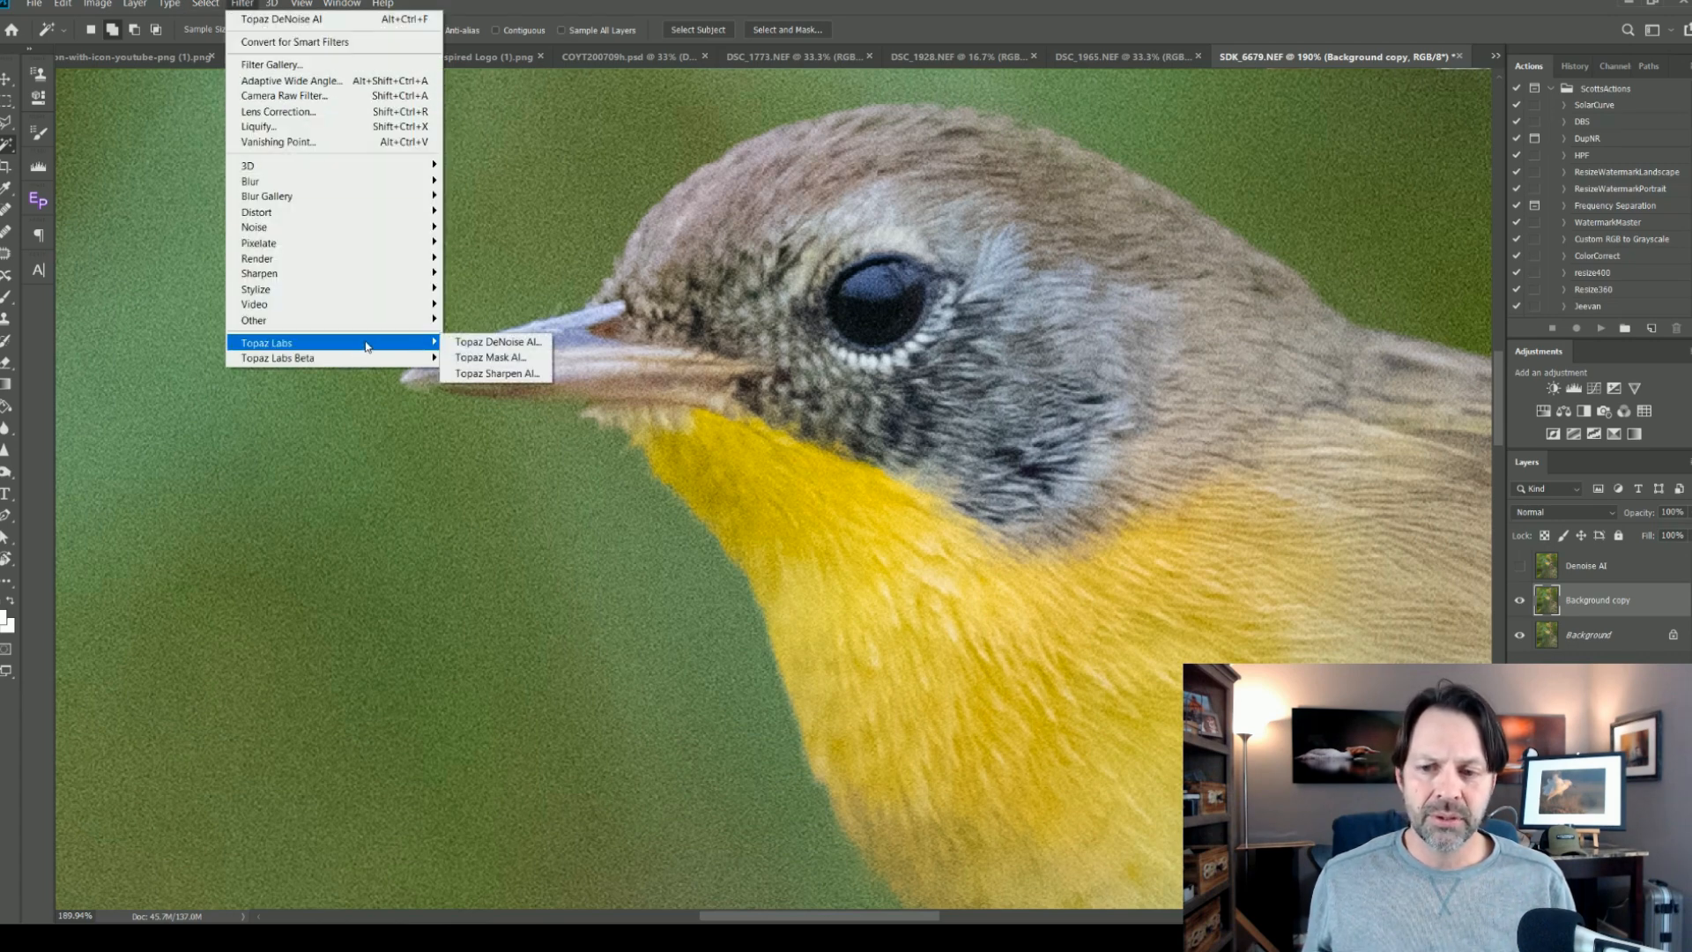
pyautogui.click(469, 349)
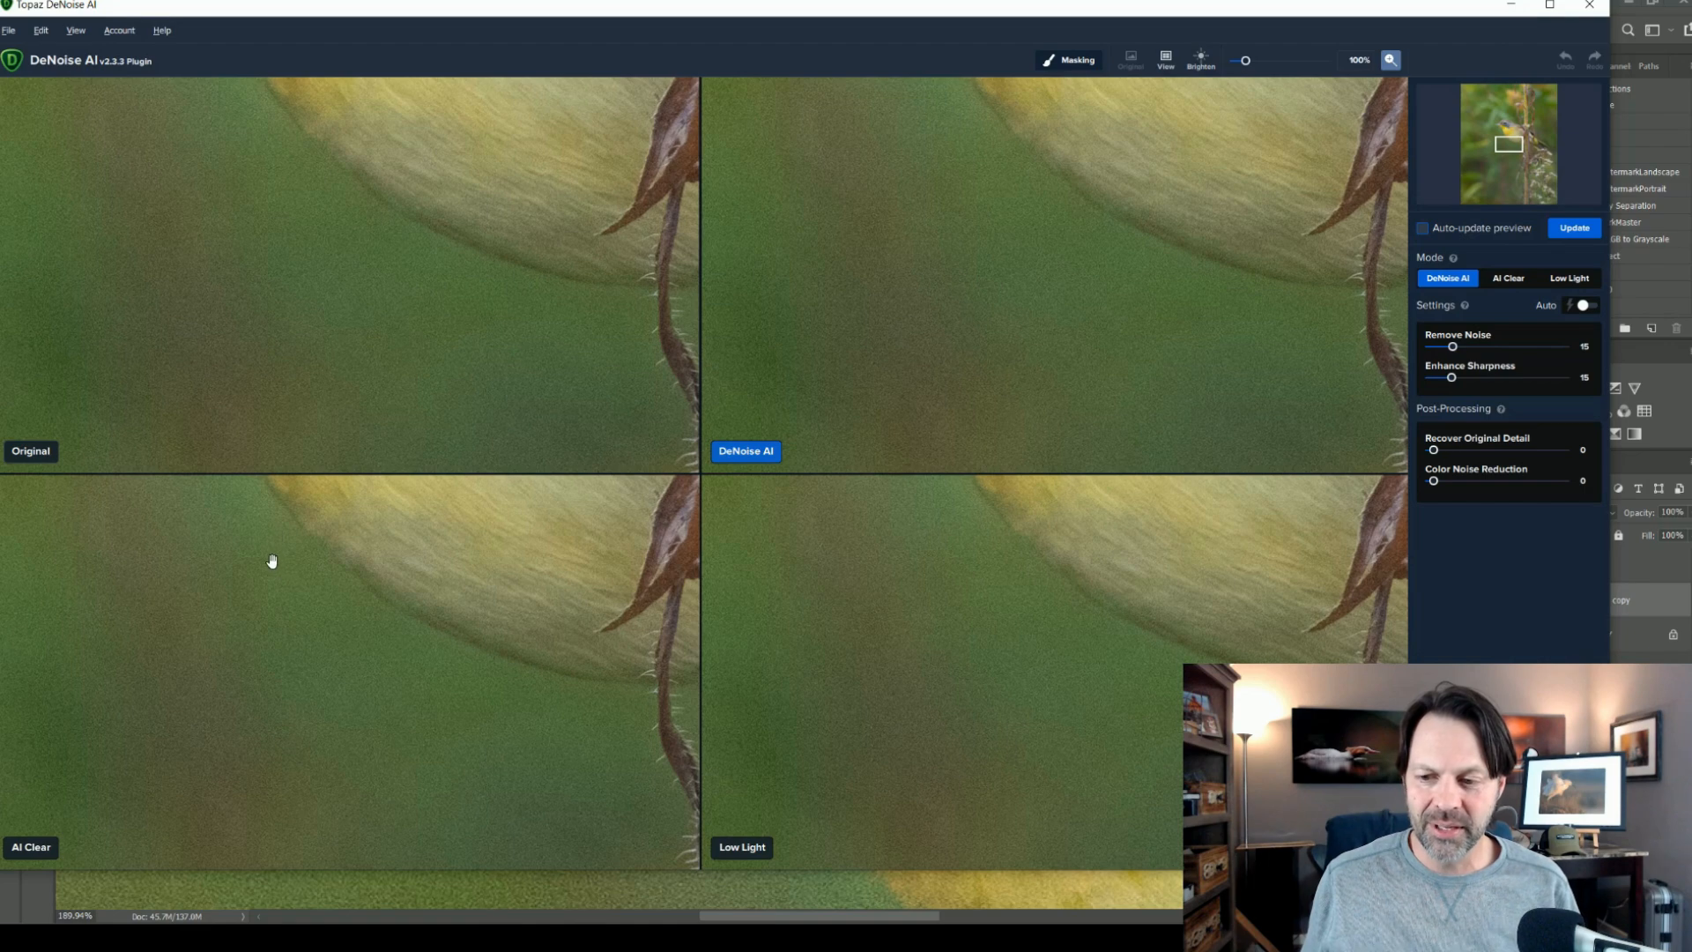
pyautogui.moveTo(285, 547); pyautogui.dragTo(544, 838)
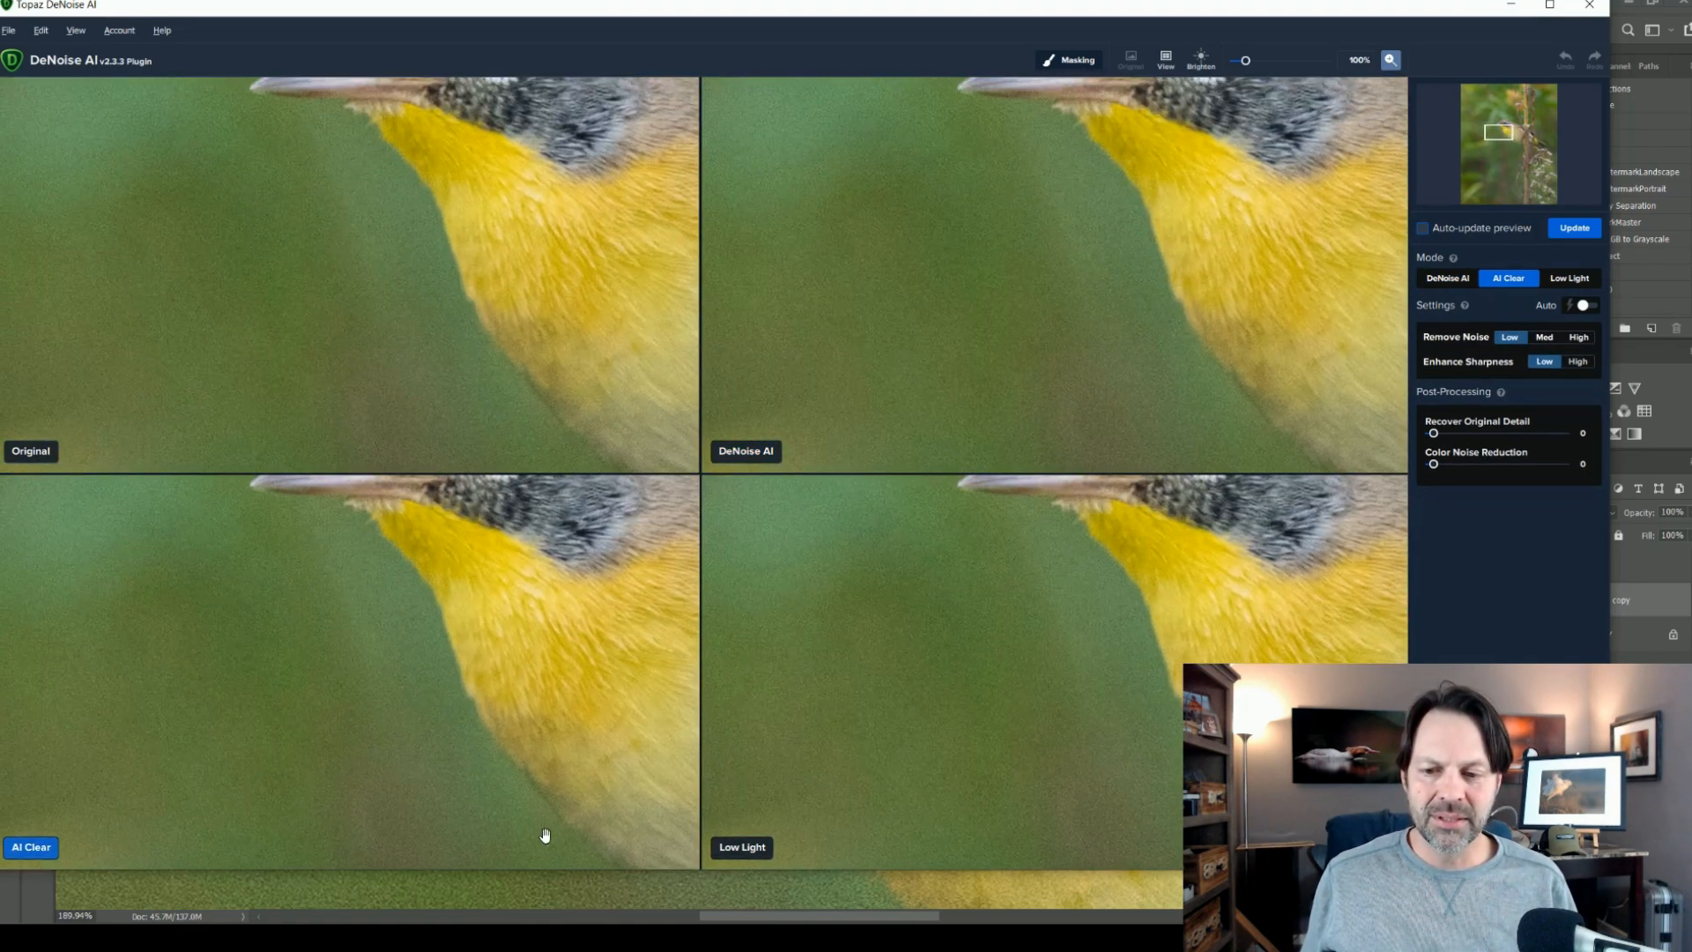
pyautogui.moveTo(476, 655); pyautogui.dragTo(378, 816)
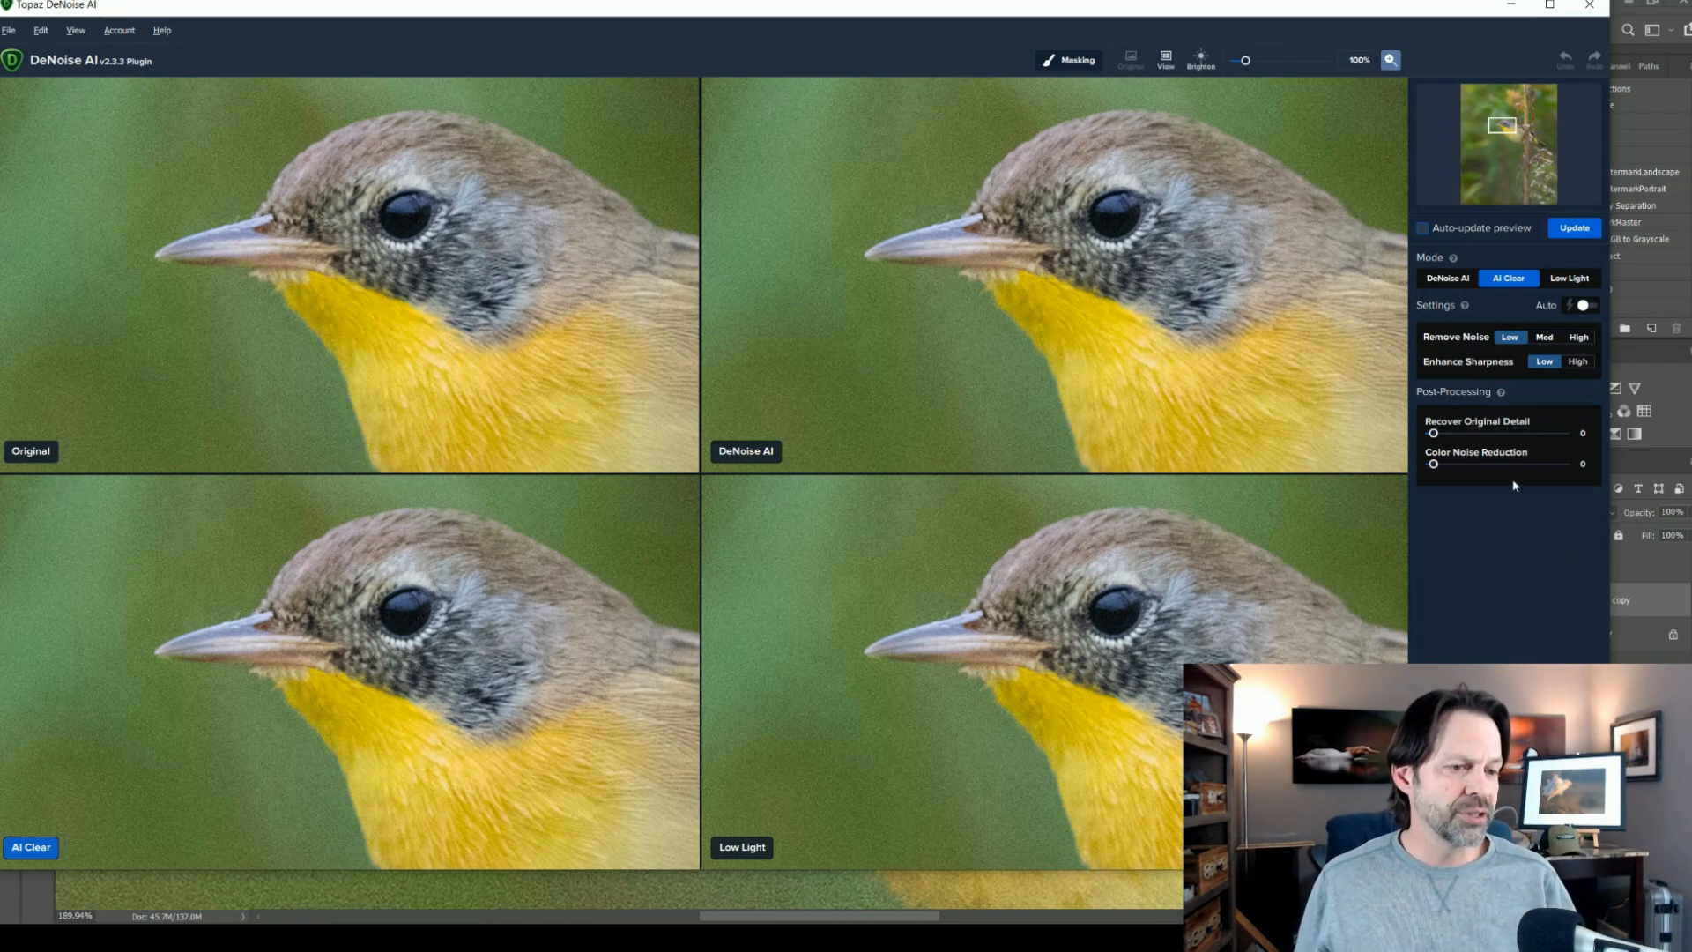
# For AI Clear, set Recover Original Detail to 41, Color Noise Reduction to 17, Remove Noise to Med and Enhance Sharpness to High, and update the preview
pyautogui.moveTo(1482, 436); pyautogui.dragTo(1455, 464)
pyautogui.click(1459, 464)
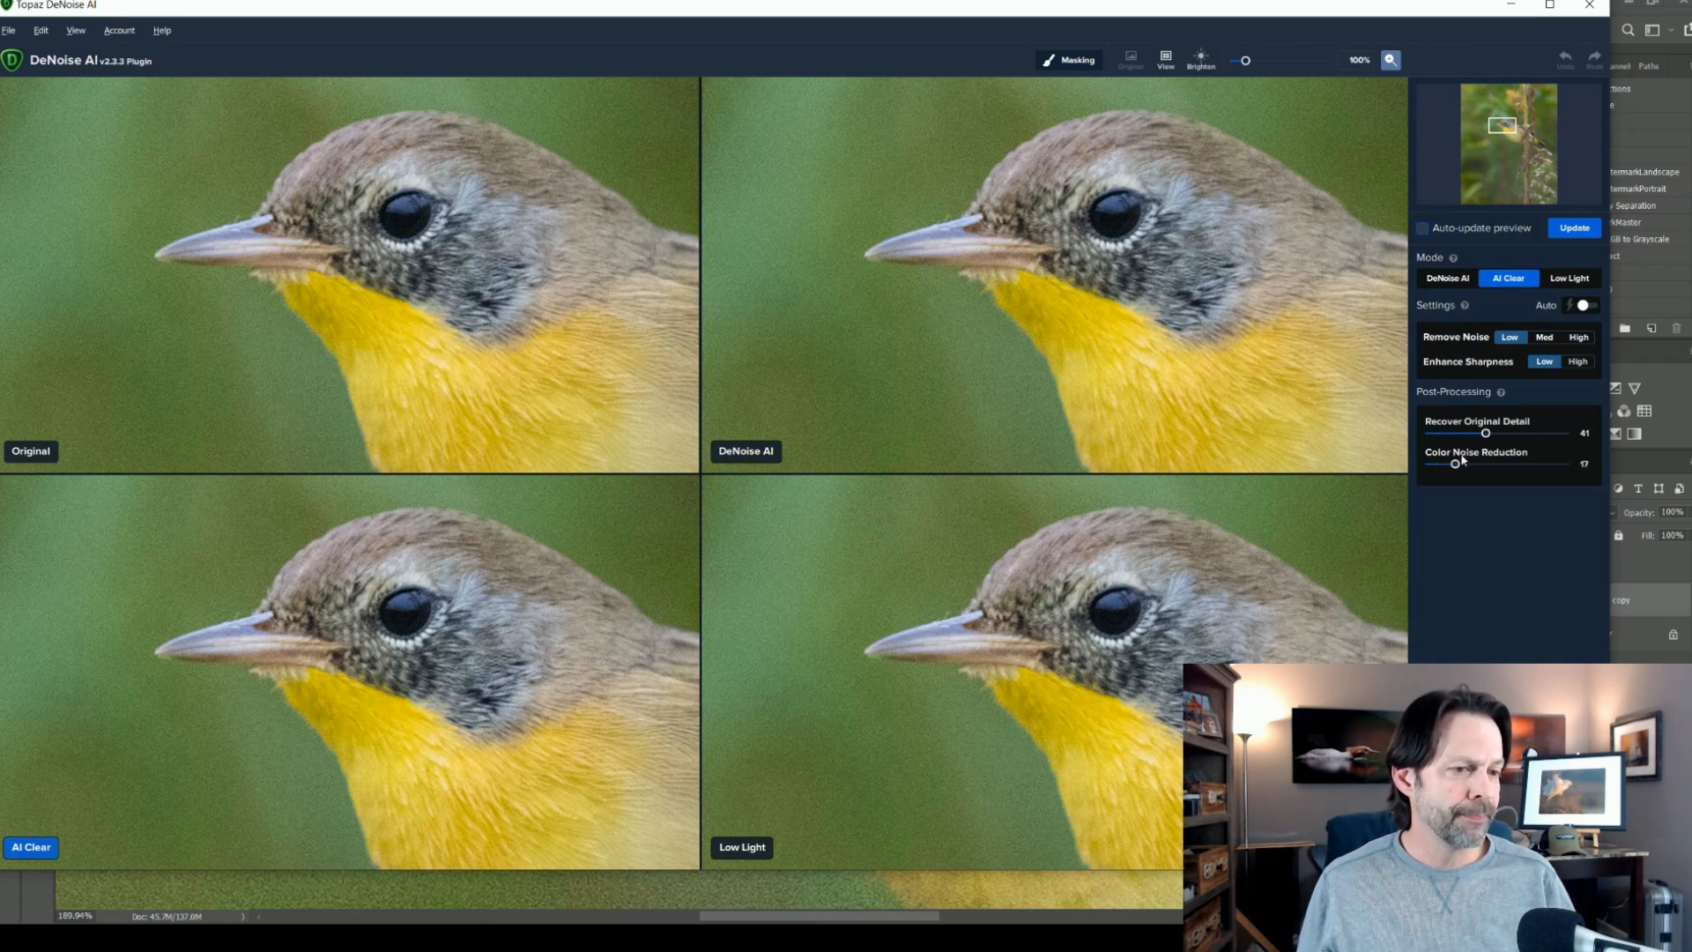
pyautogui.click(1538, 340)
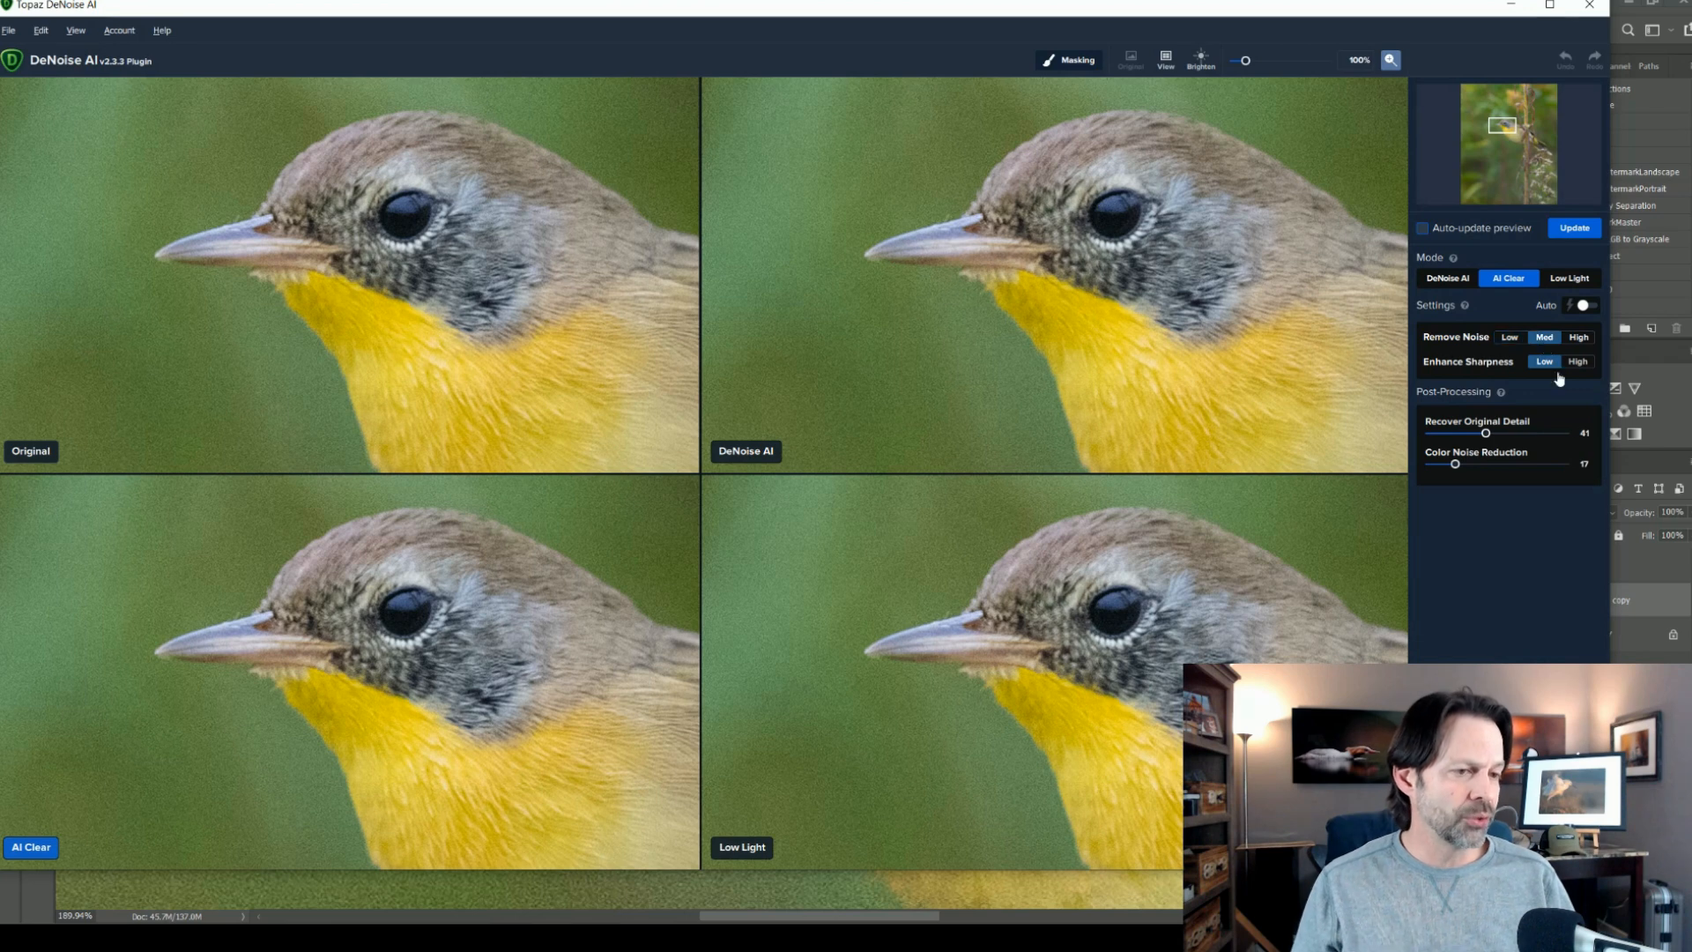
pyautogui.click(1548, 369)
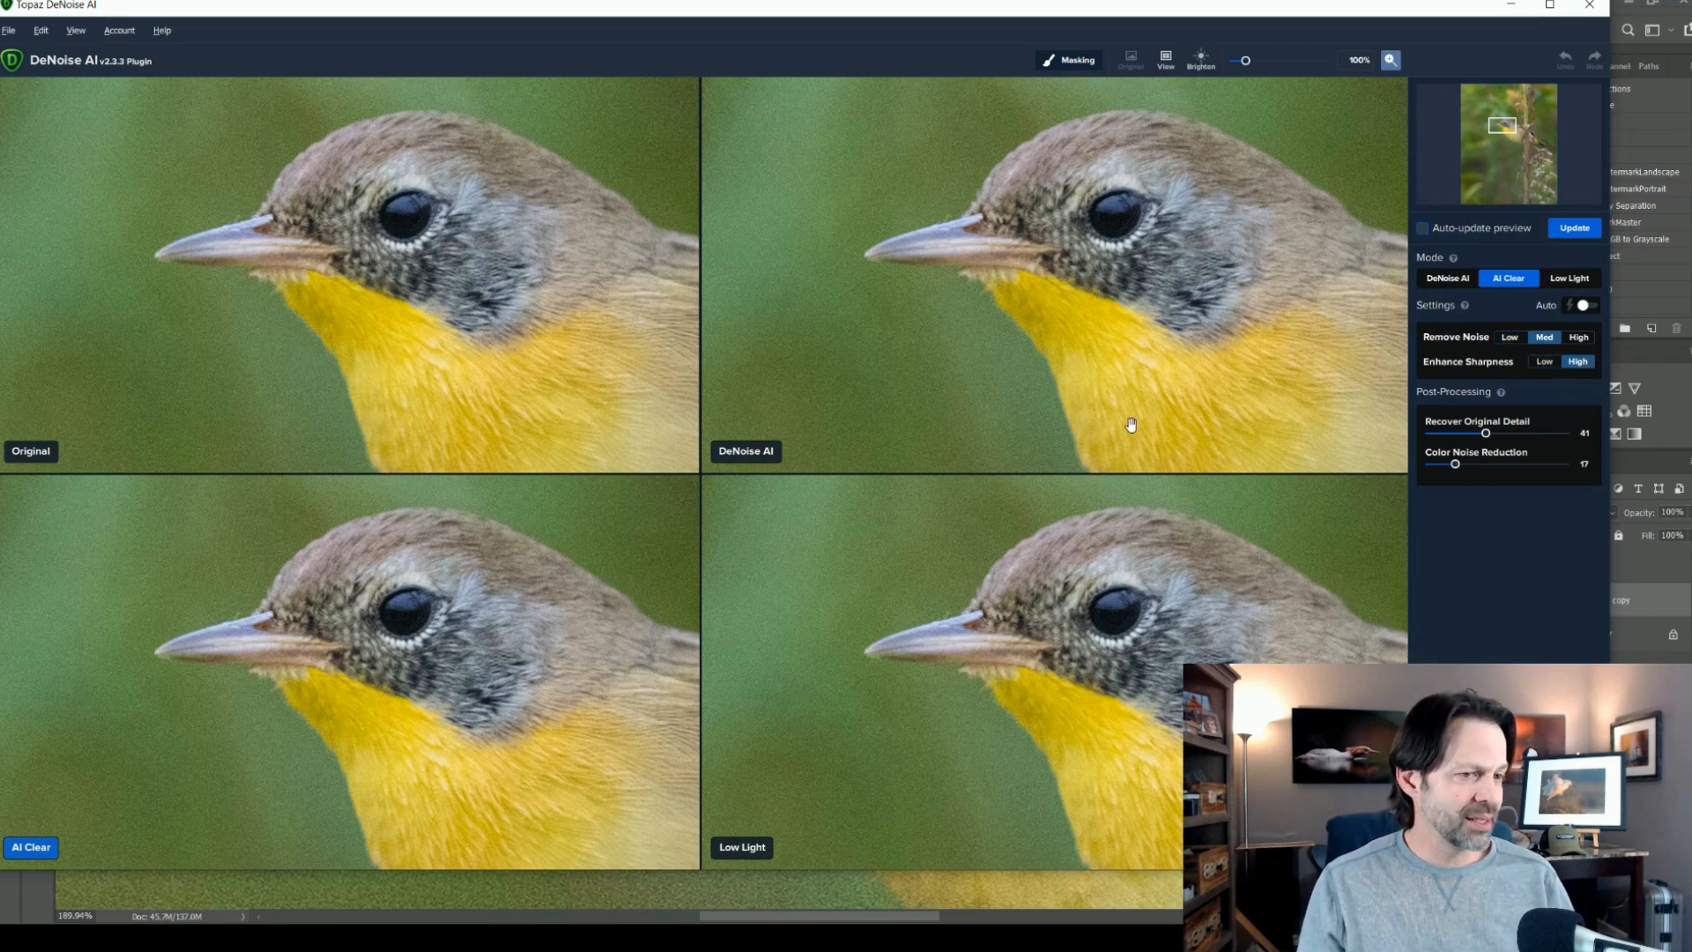
pyautogui.click(1566, 234)
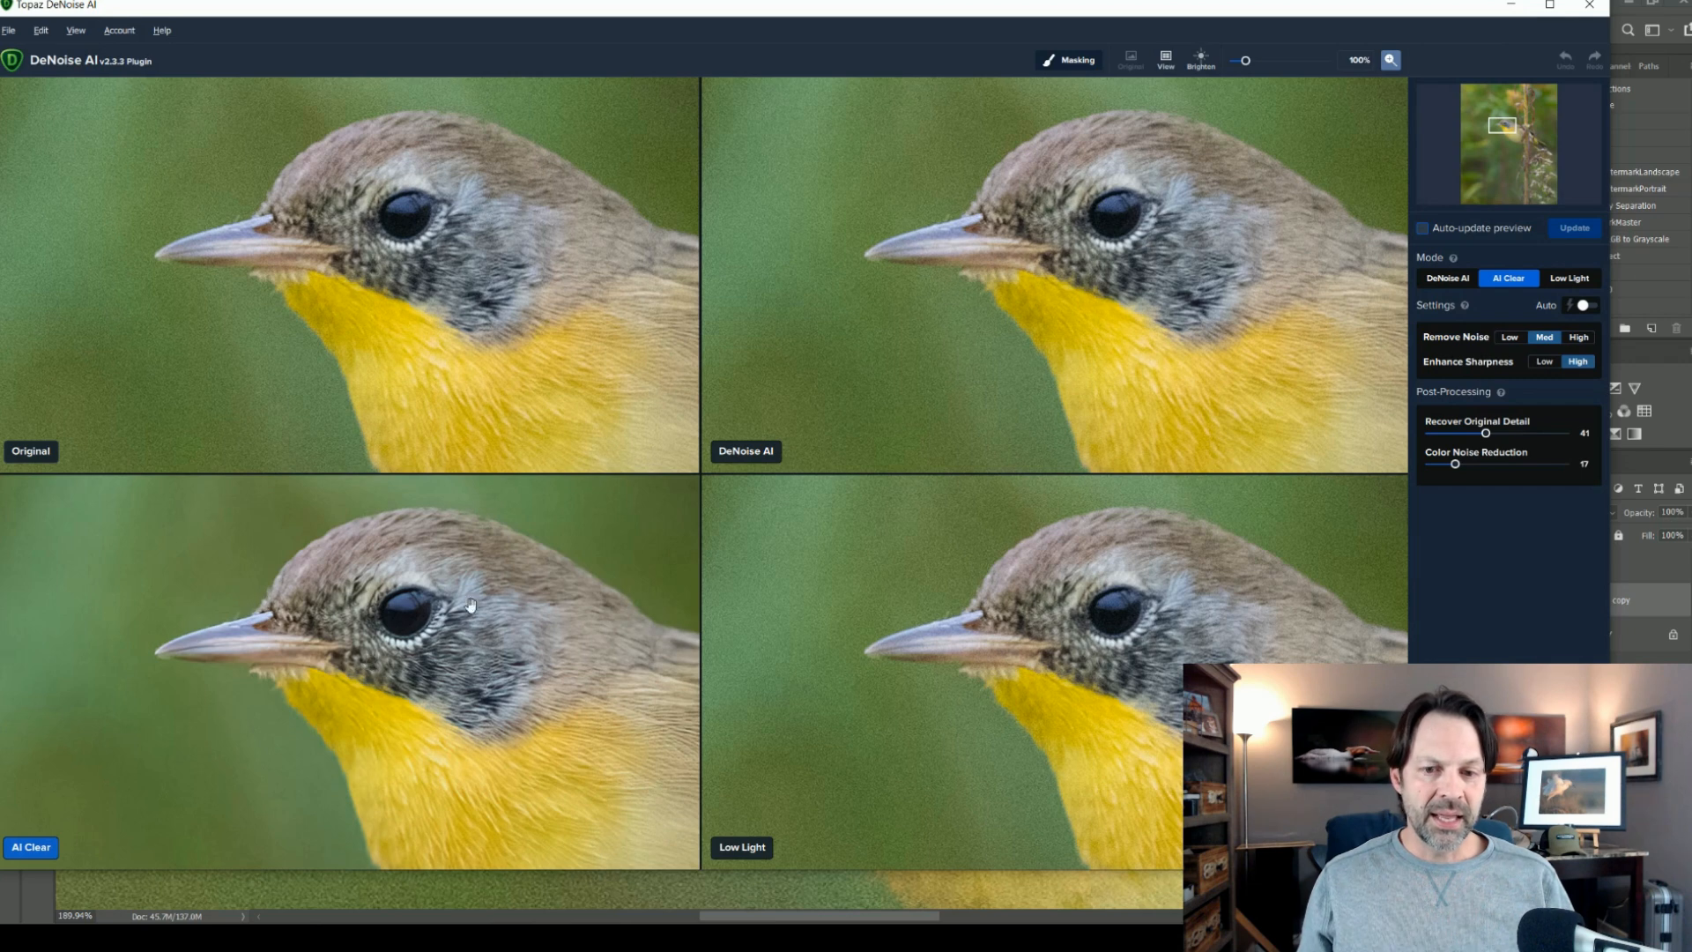
# Switch to the DeNoise AI mode, set Remove Noise to 57 and Enhance Sharpness to 37, and update the preview
pyautogui.click(1175, 205)
pyautogui.moveTo(1455, 346); pyautogui.dragTo(1481, 379)
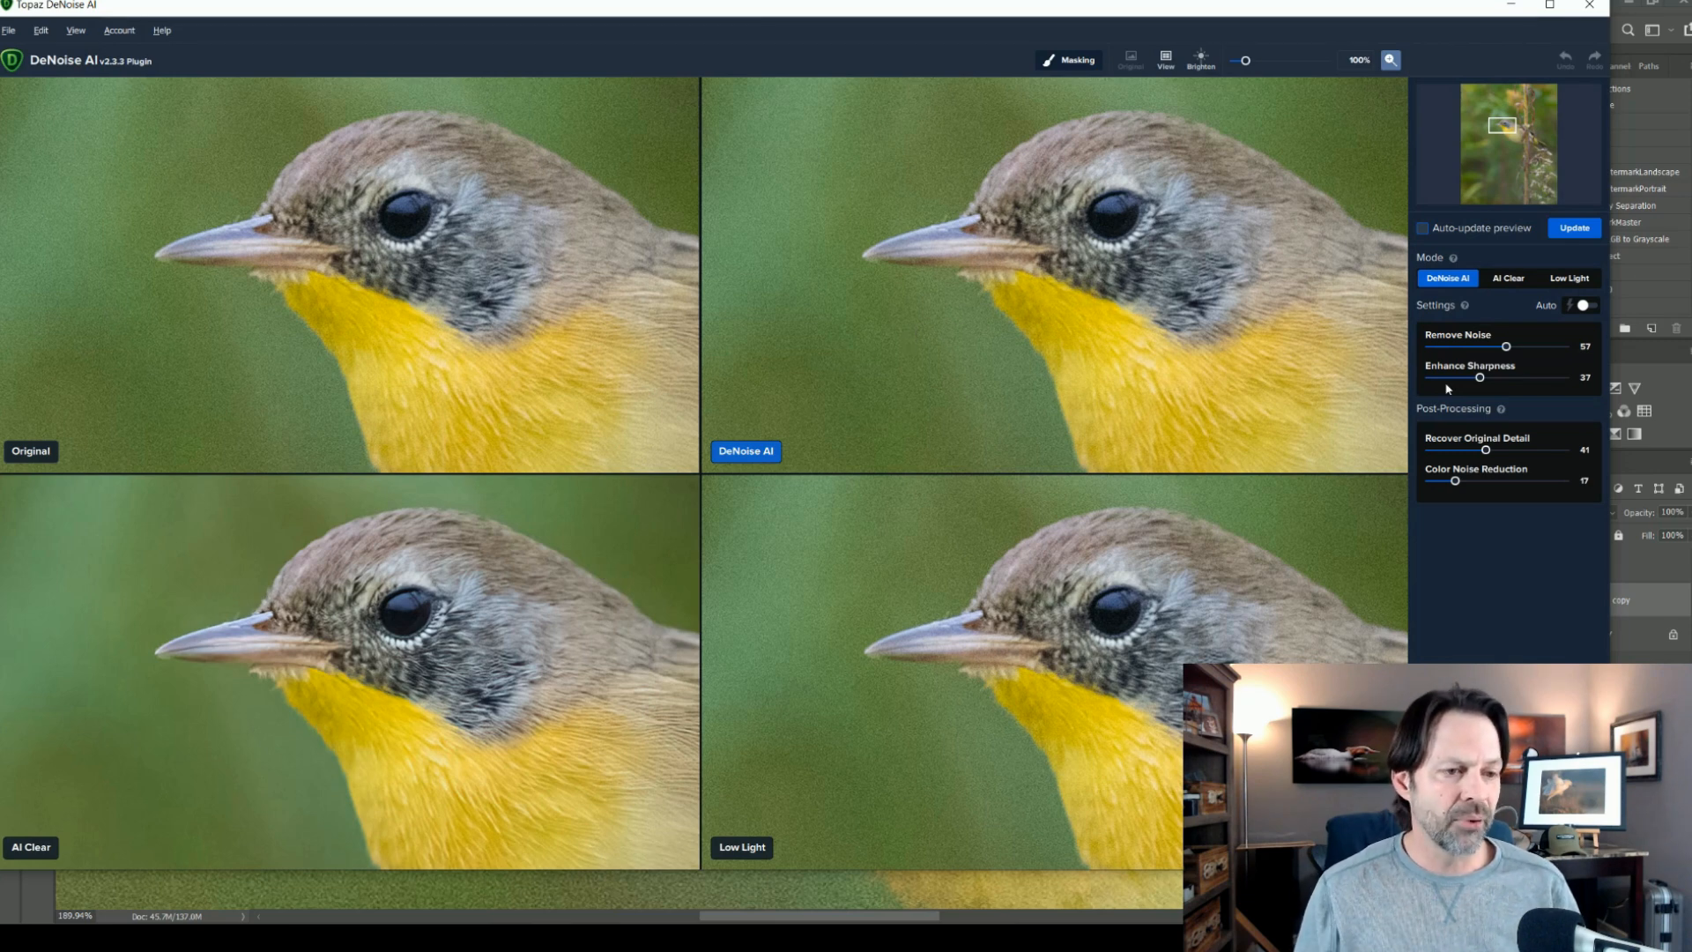
pyautogui.click(1564, 232)
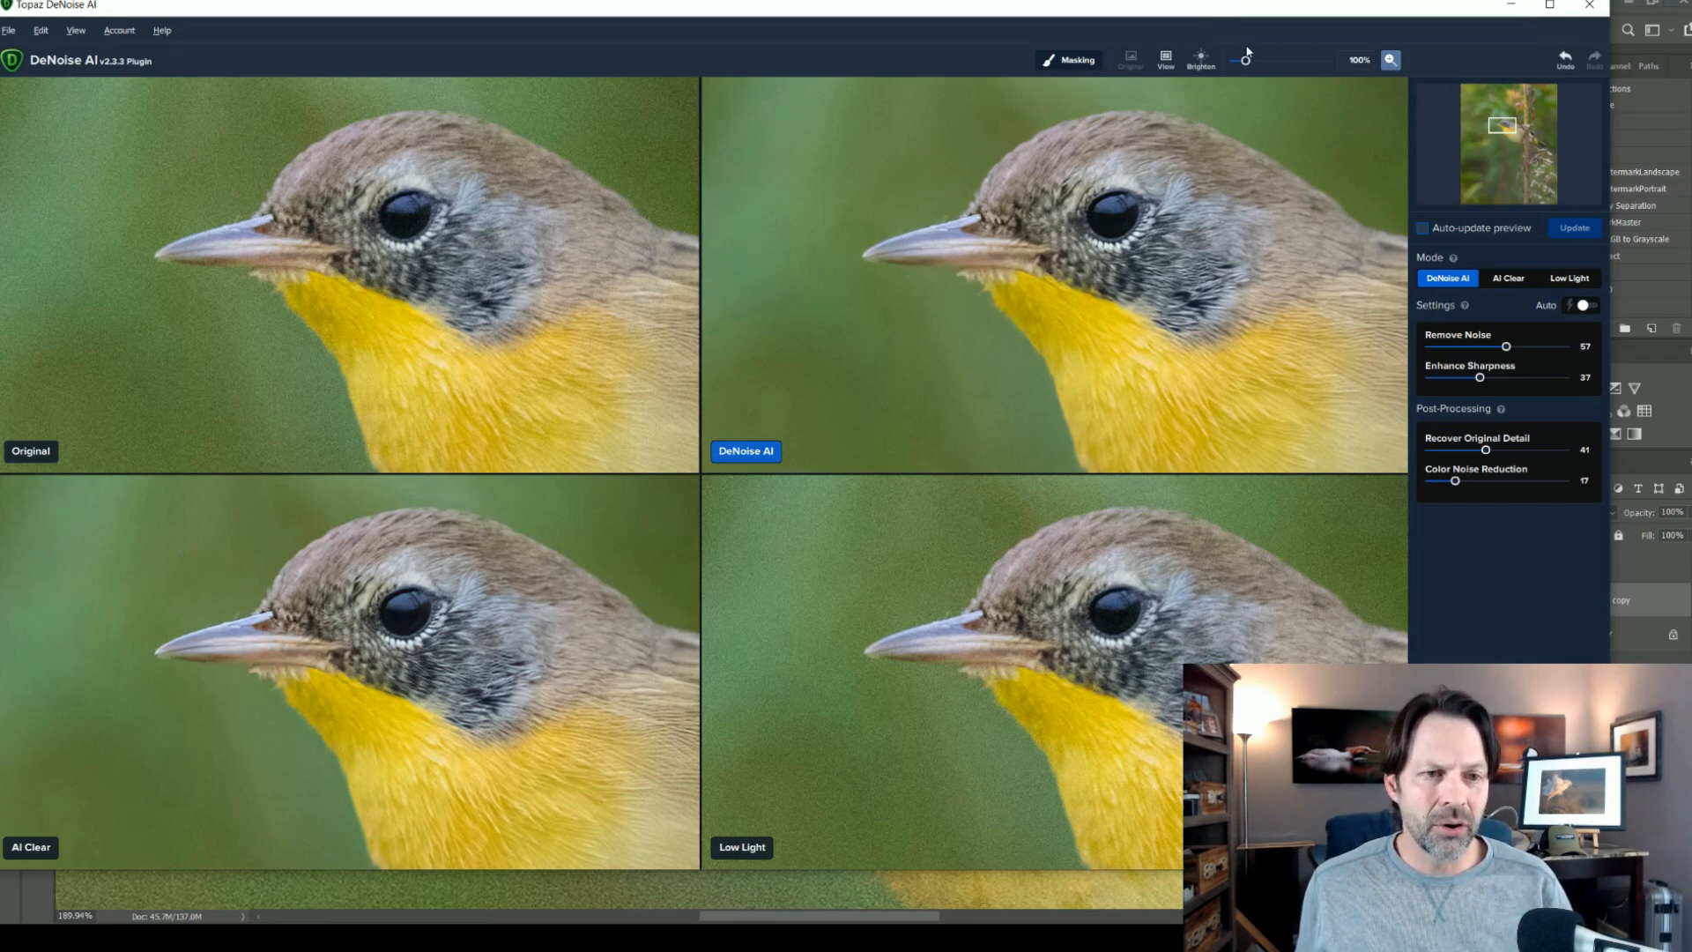
# Compare the updated mode previews at 206% zoom and apply the AI Clear noise reduction to the layer
pyautogui.moveTo(1246, 61); pyautogui.dragTo(1255, 60)
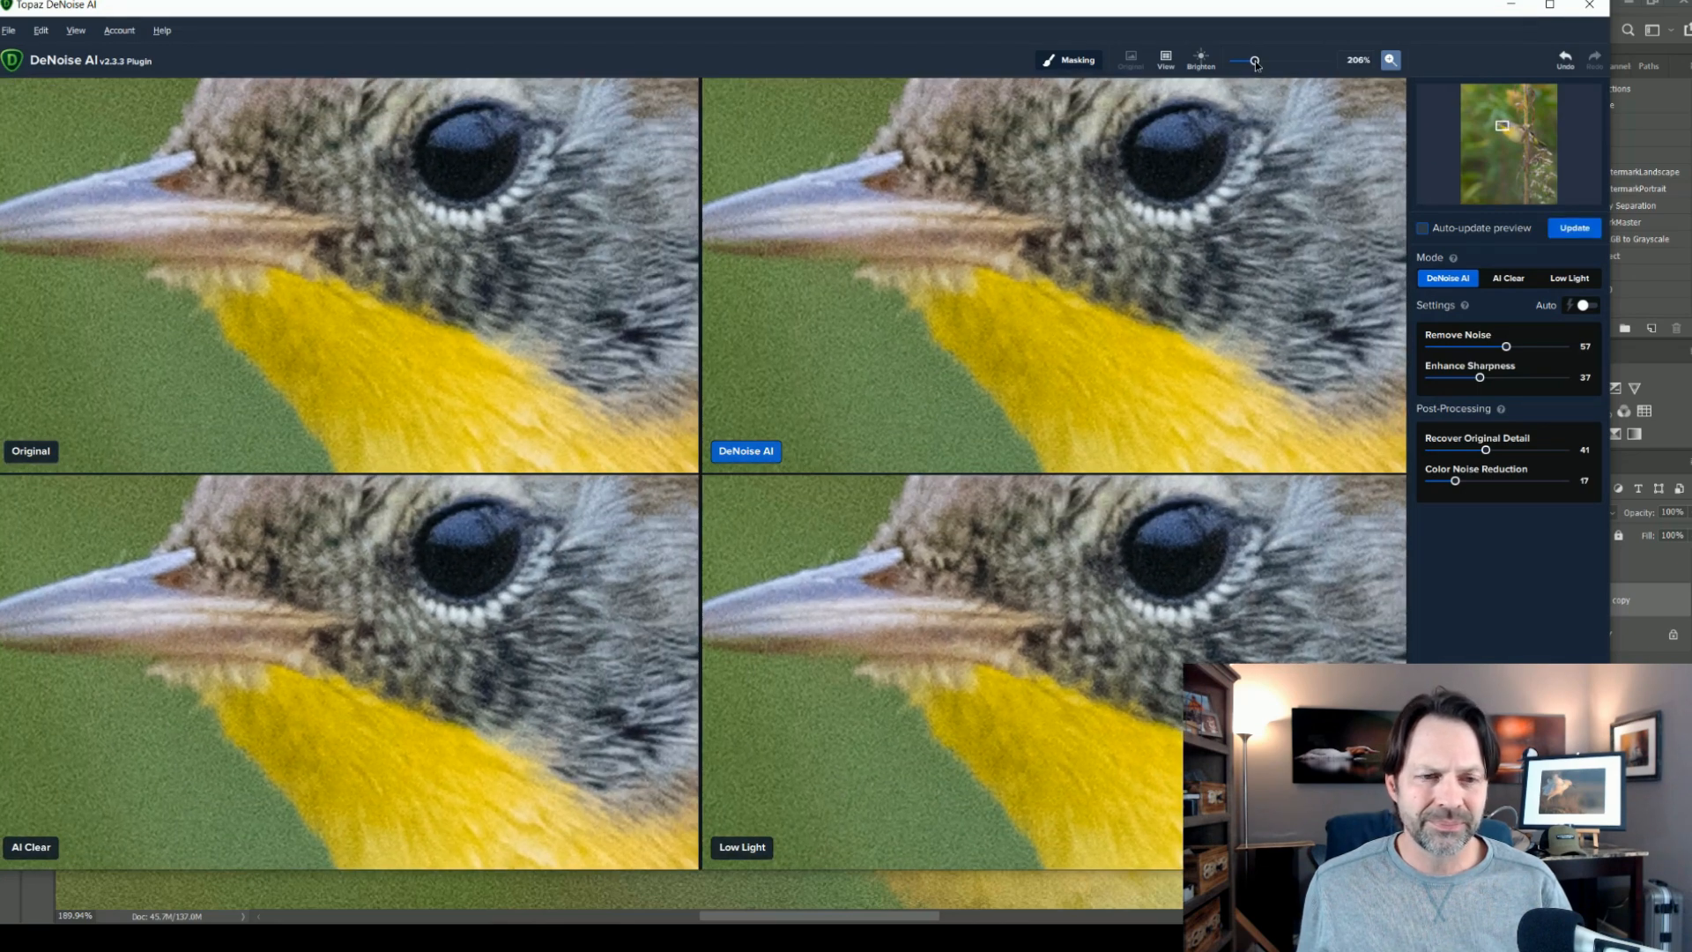
pyautogui.click(1573, 231)
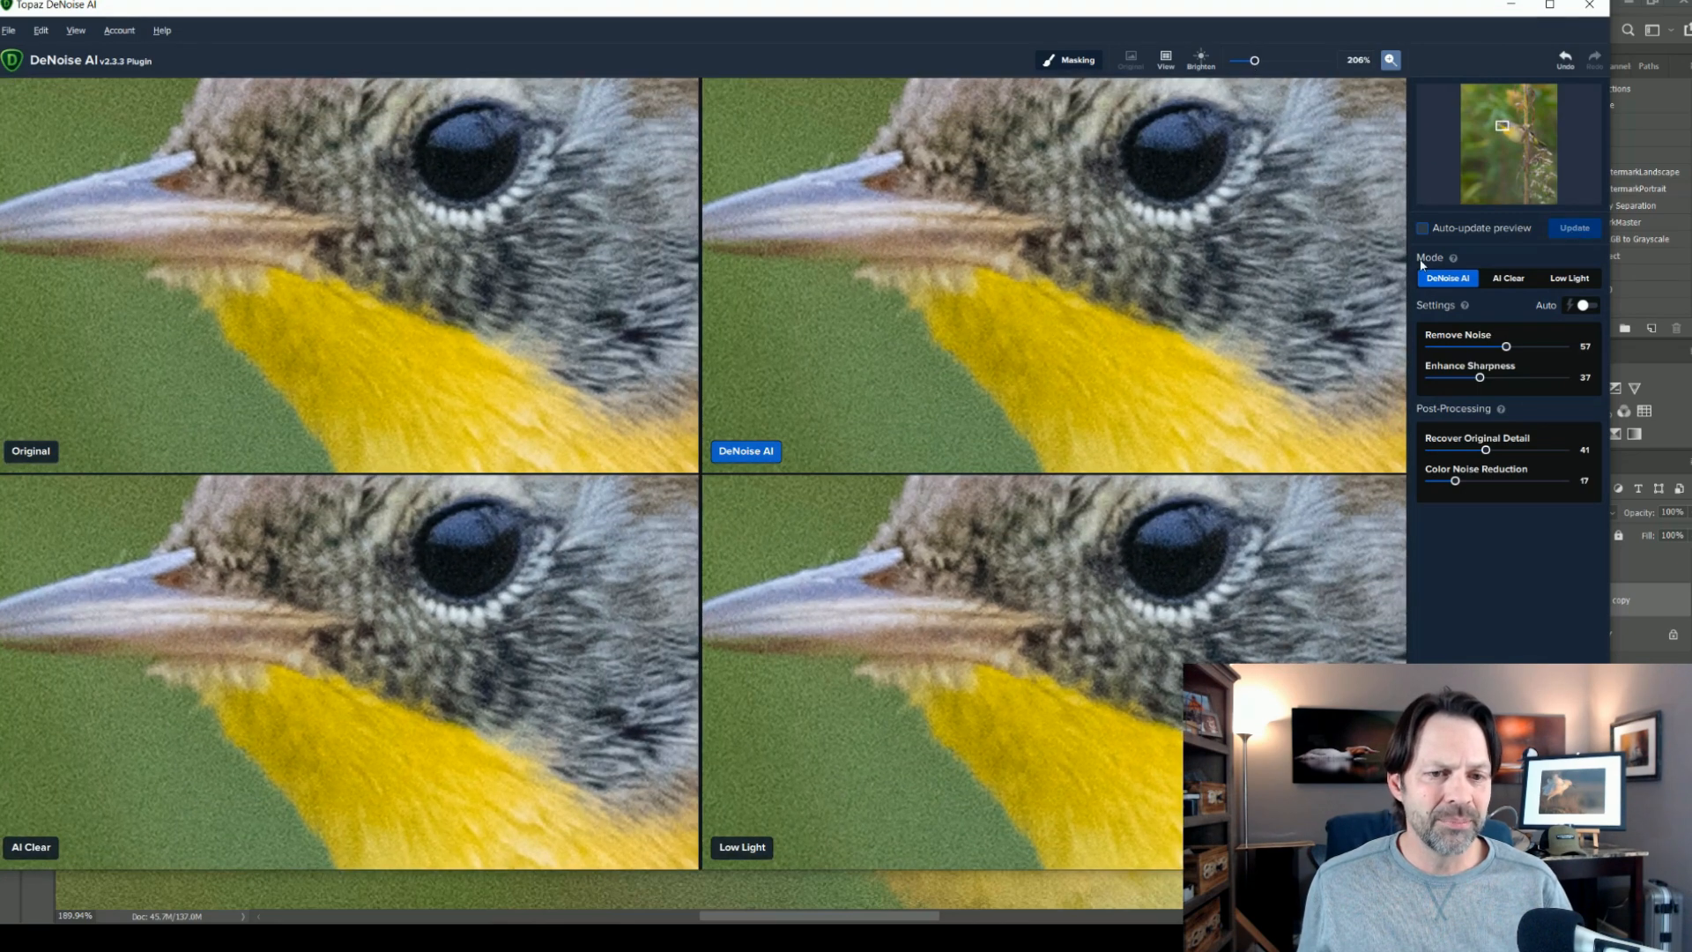
pyautogui.click(623, 494)
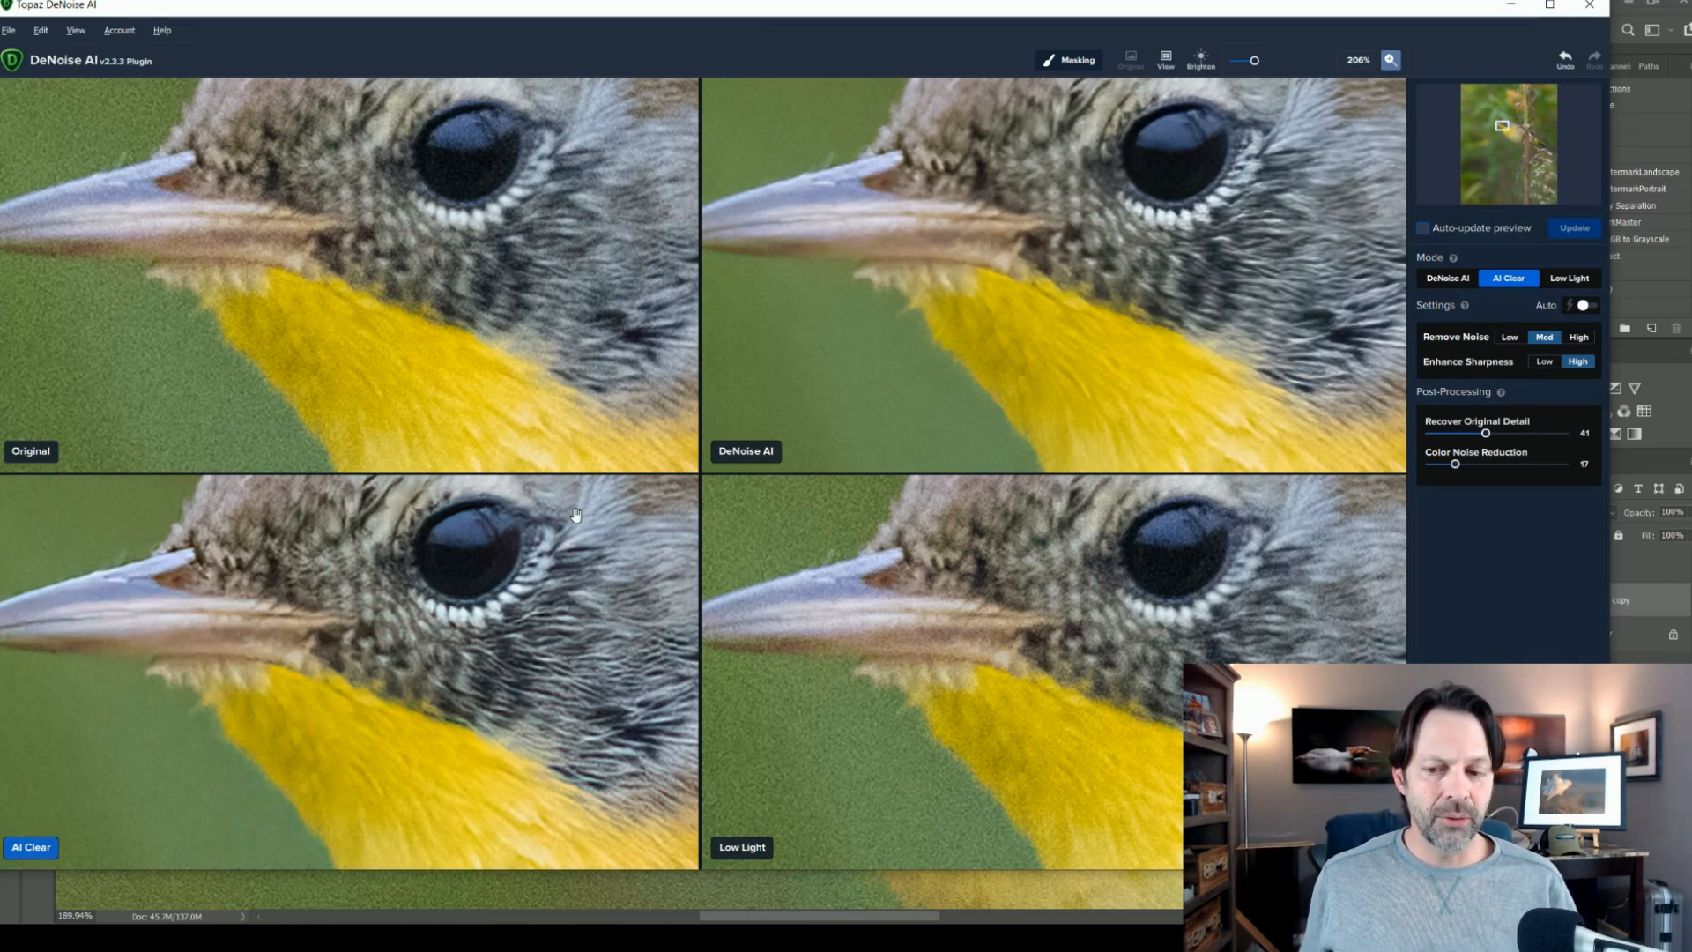
pyautogui.click(302, 680)
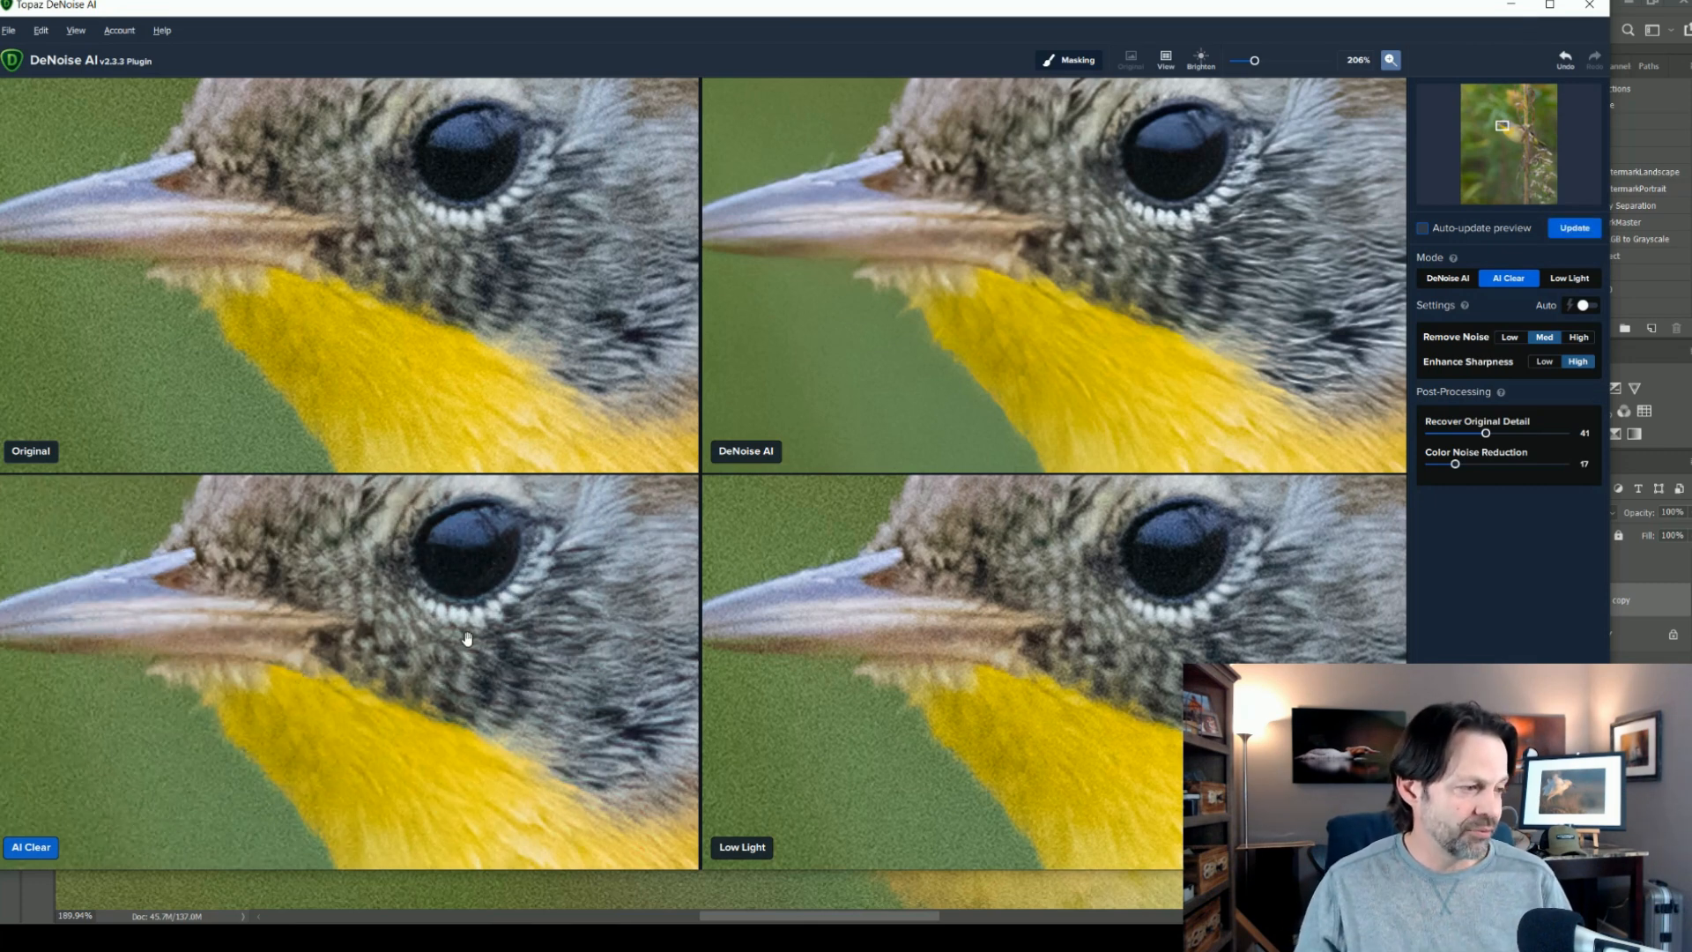
pyautogui.click(1556, 847)
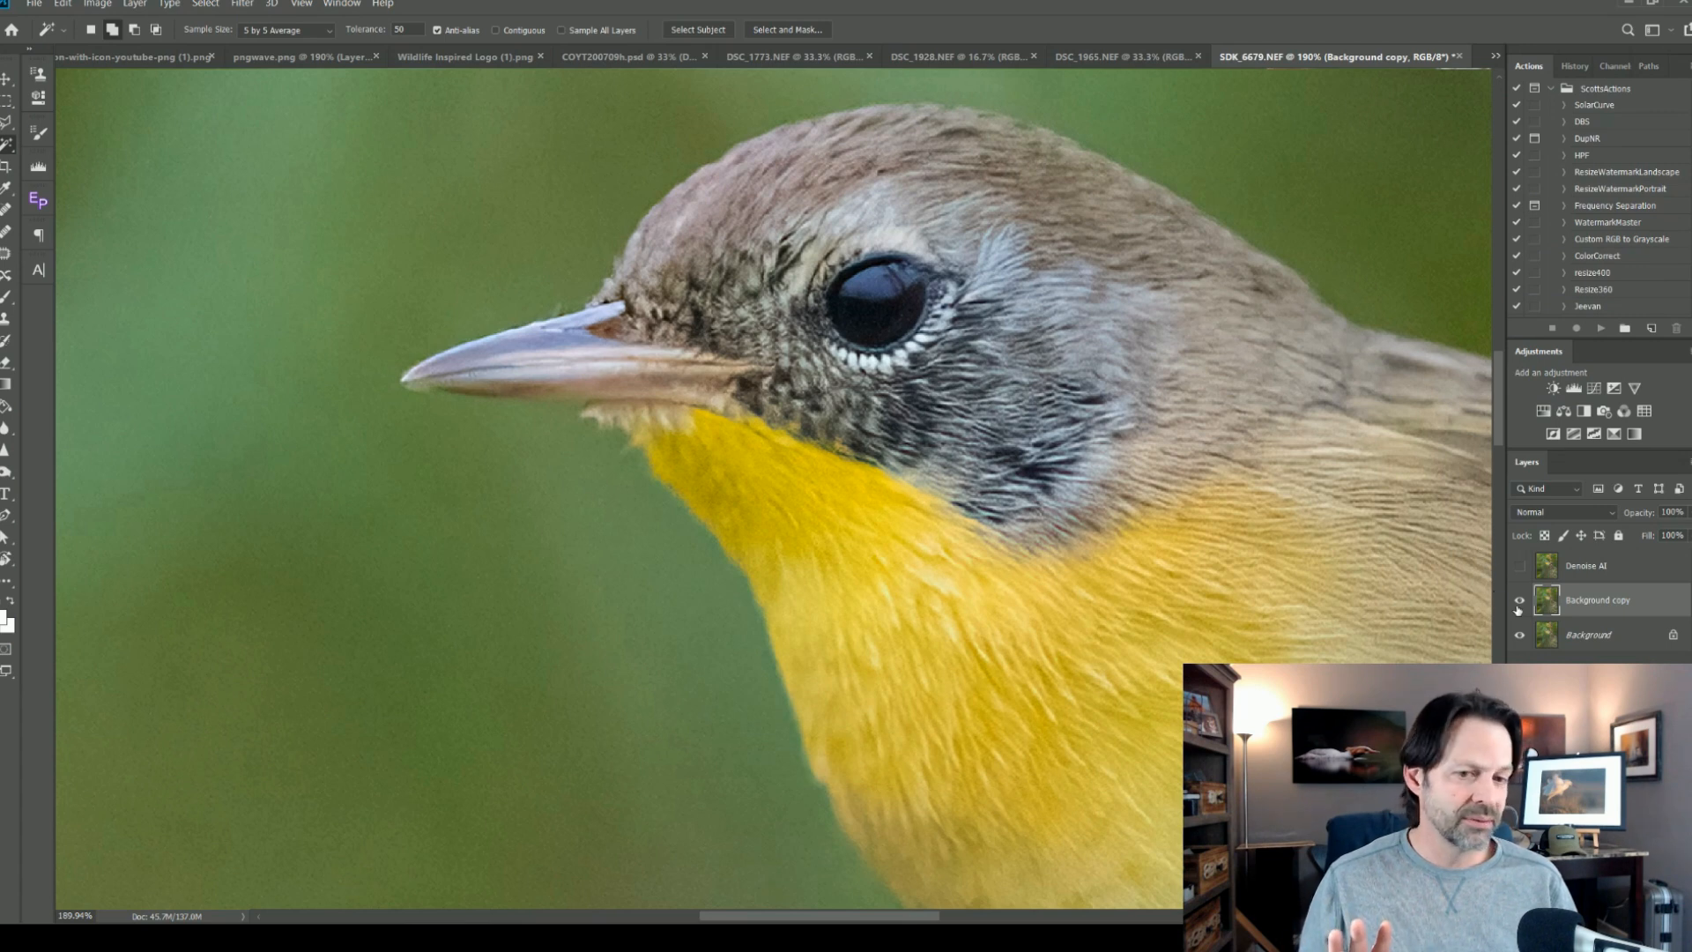
# Compare the Background copy layer with the original by toggling its visibility, clearing the stray selection and switching to the Brush tool
pyautogui.click(1518, 603)
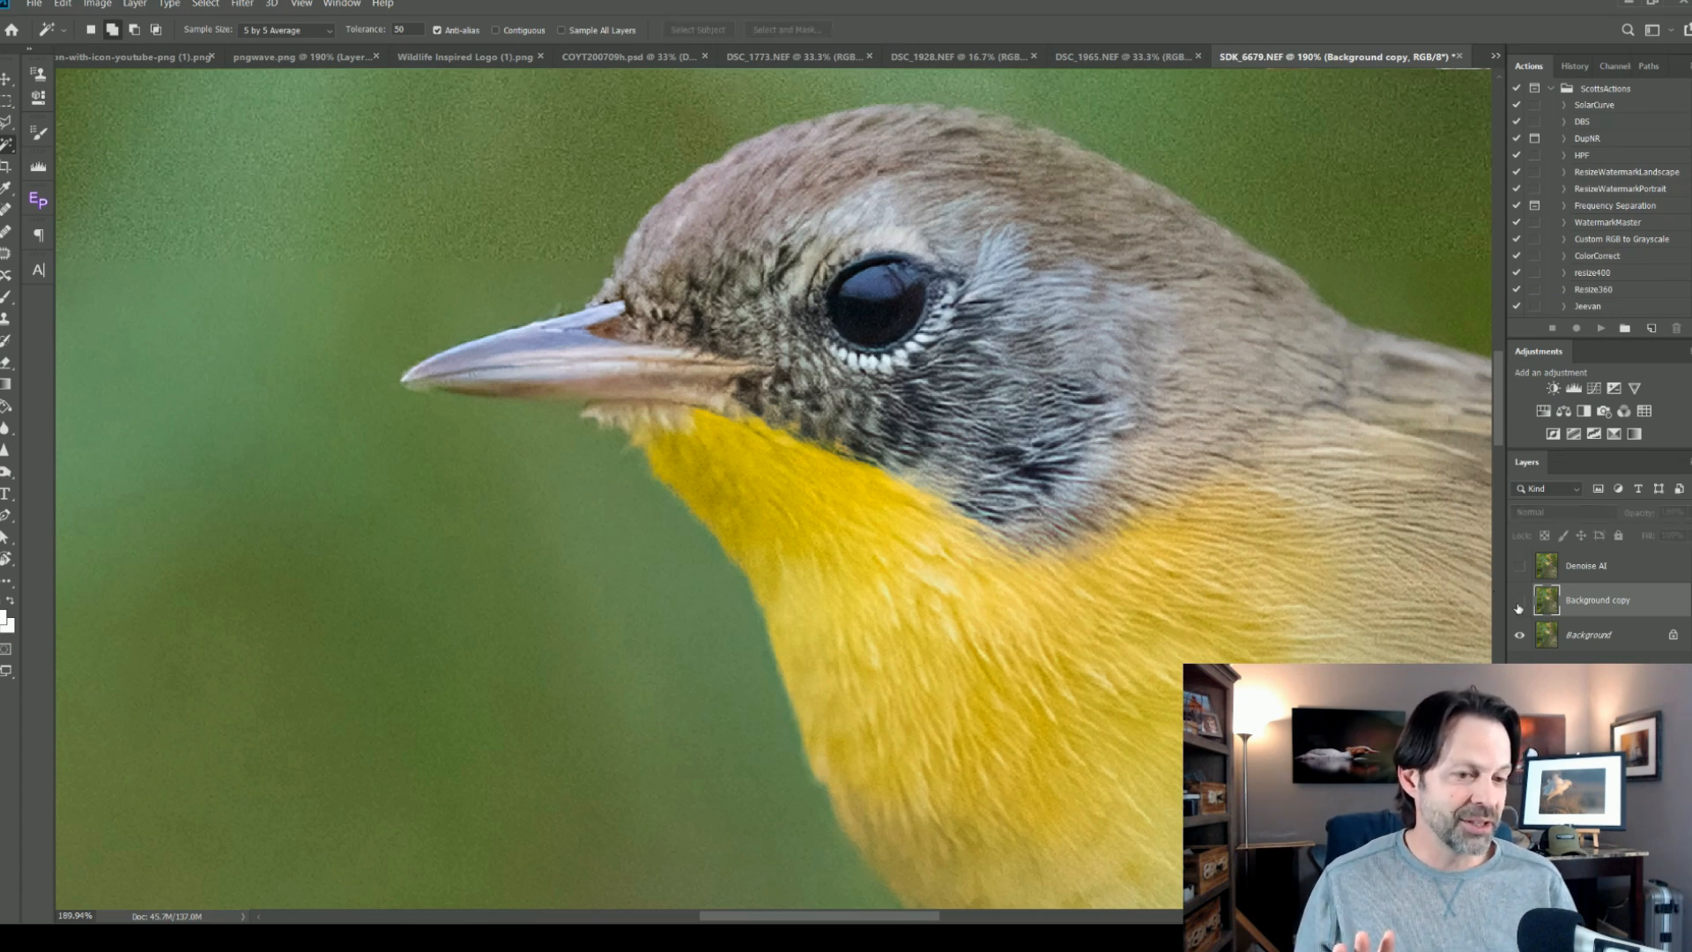
pyautogui.click(949, 318)
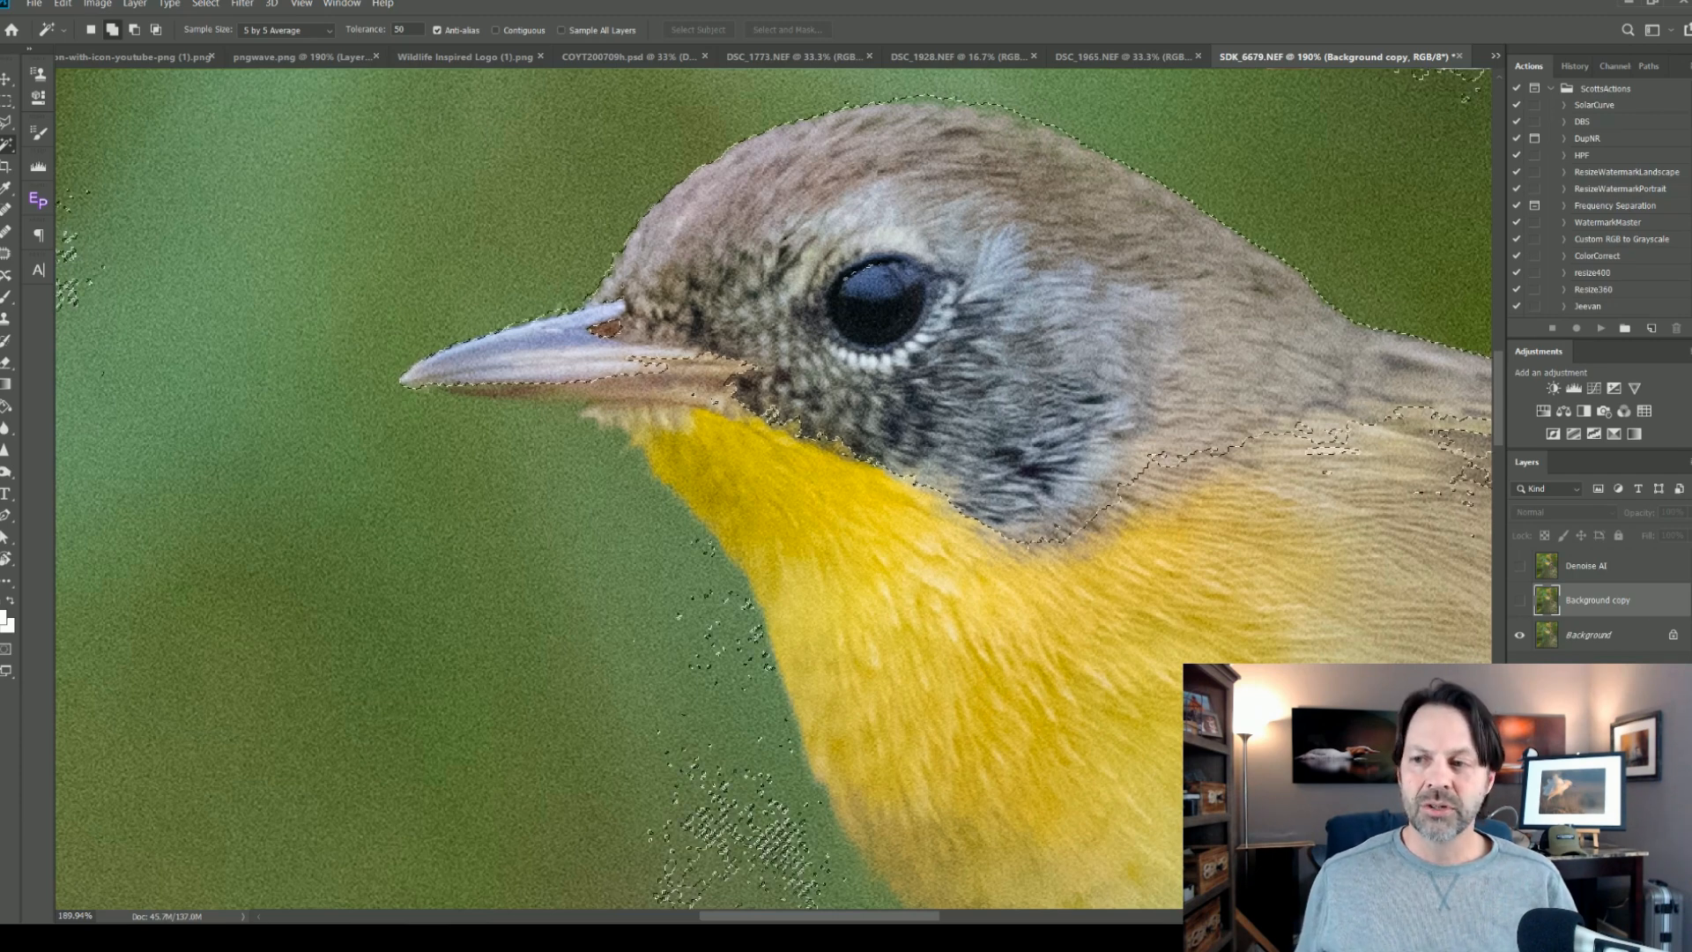
pyautogui.click(8, 78)
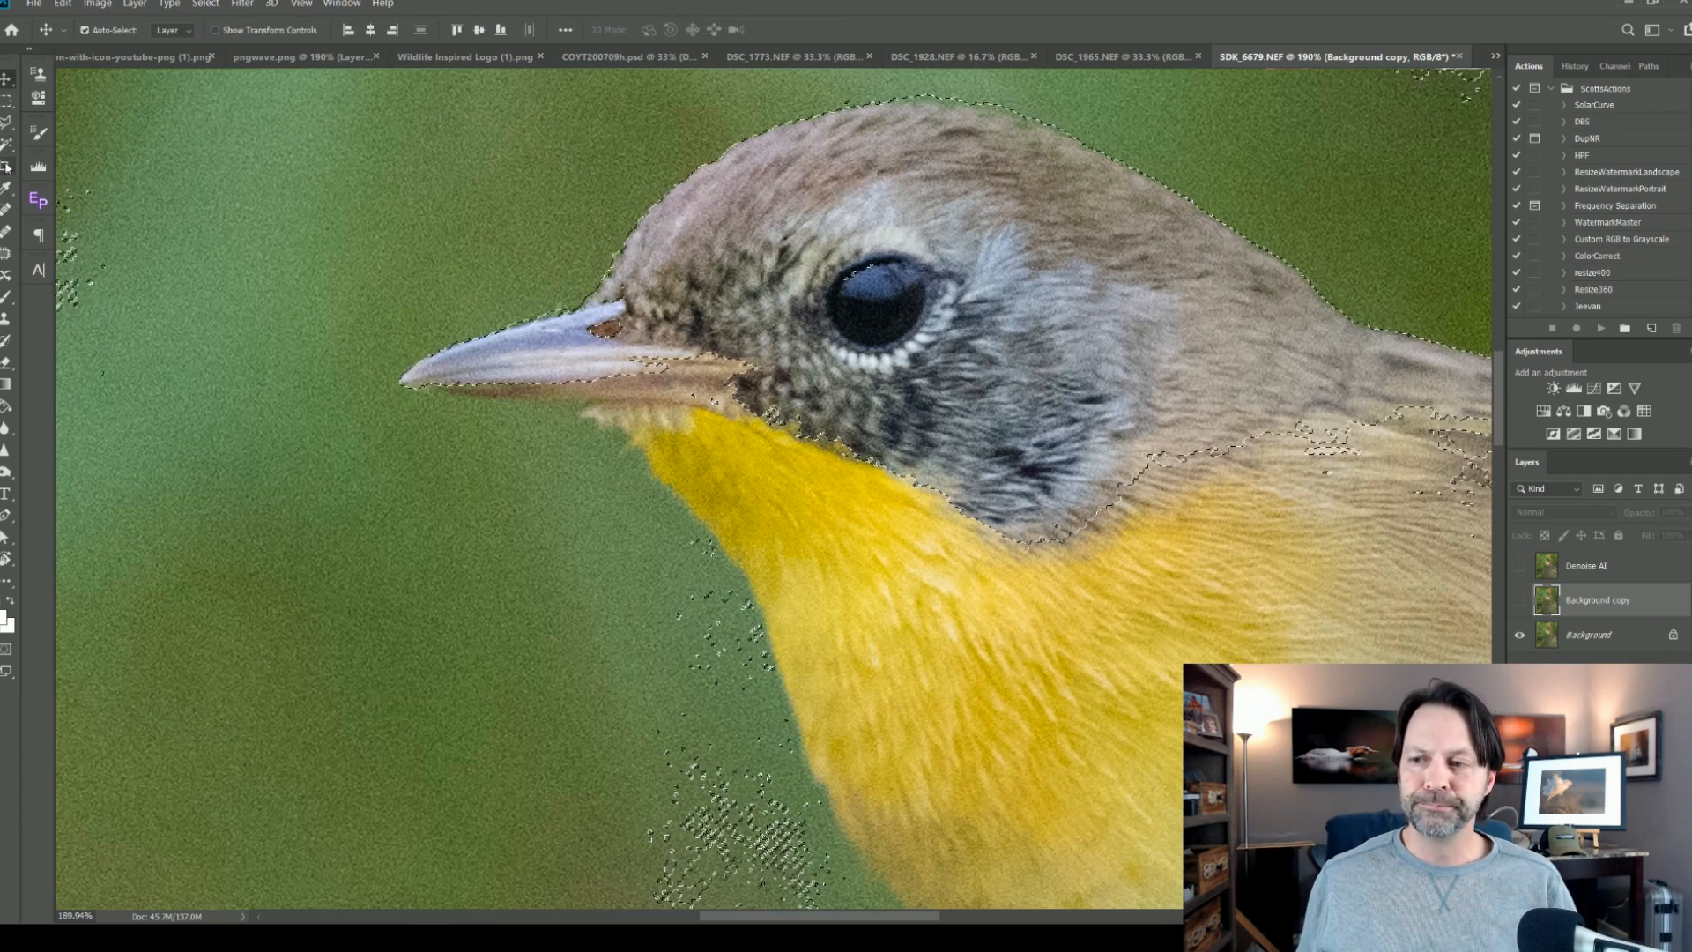
pyautogui.click(8, 297)
pyautogui.hotkey('ctrl', 'd')
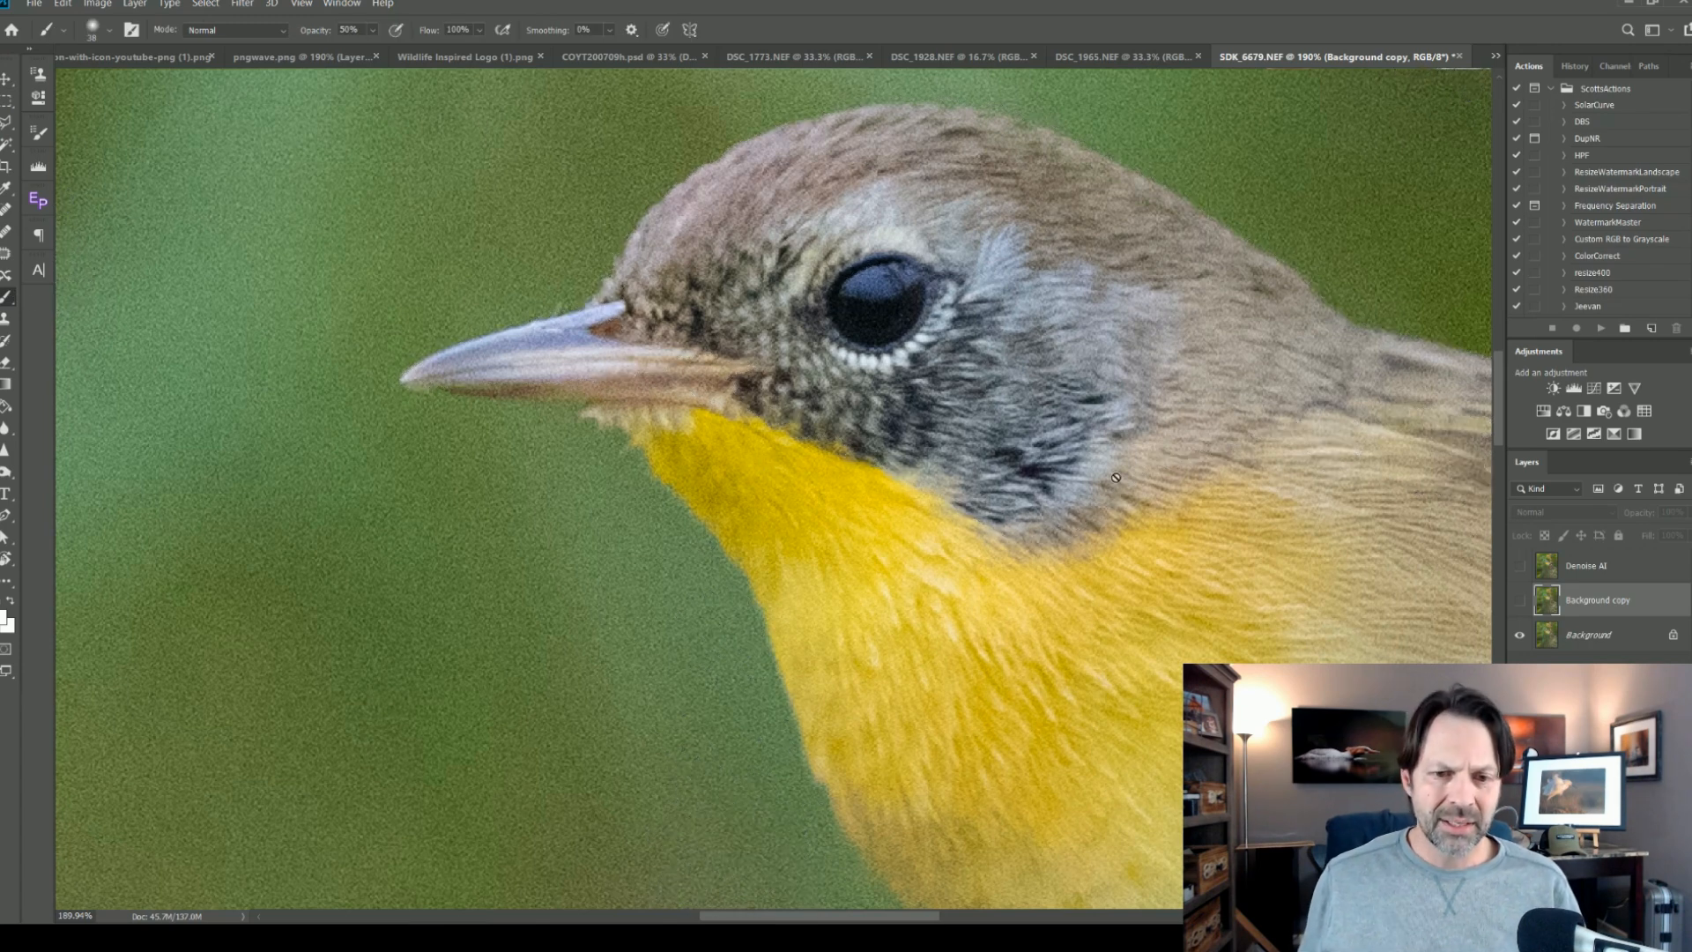
pyautogui.click(1521, 601)
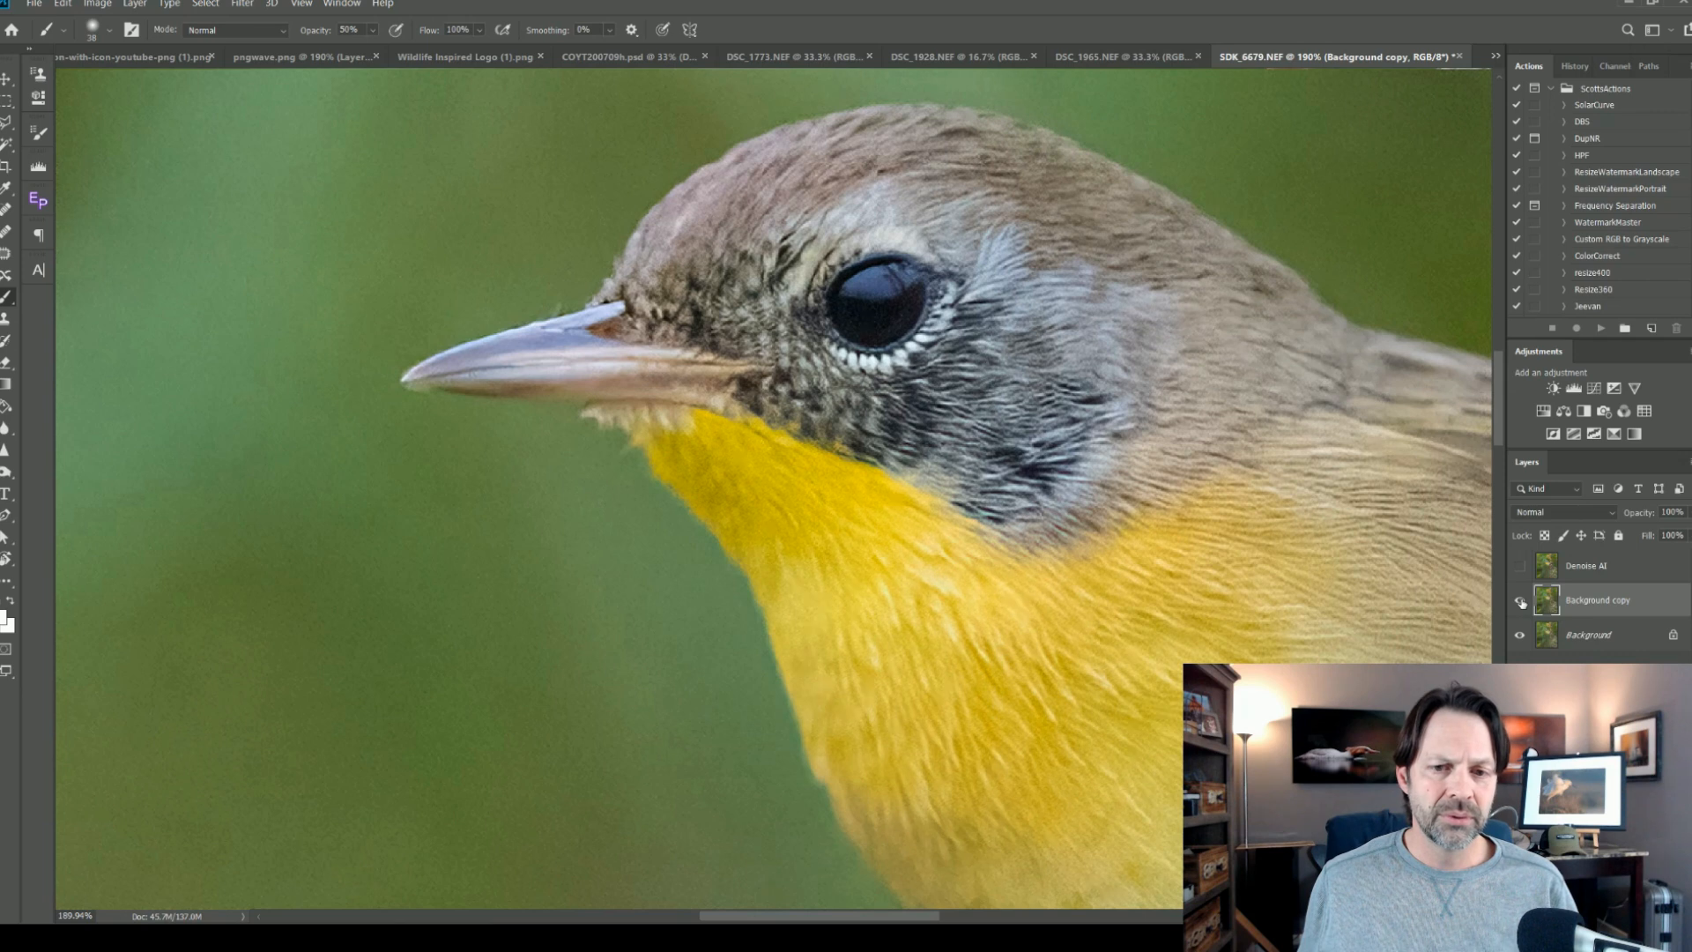
pyautogui.click(1520, 601)
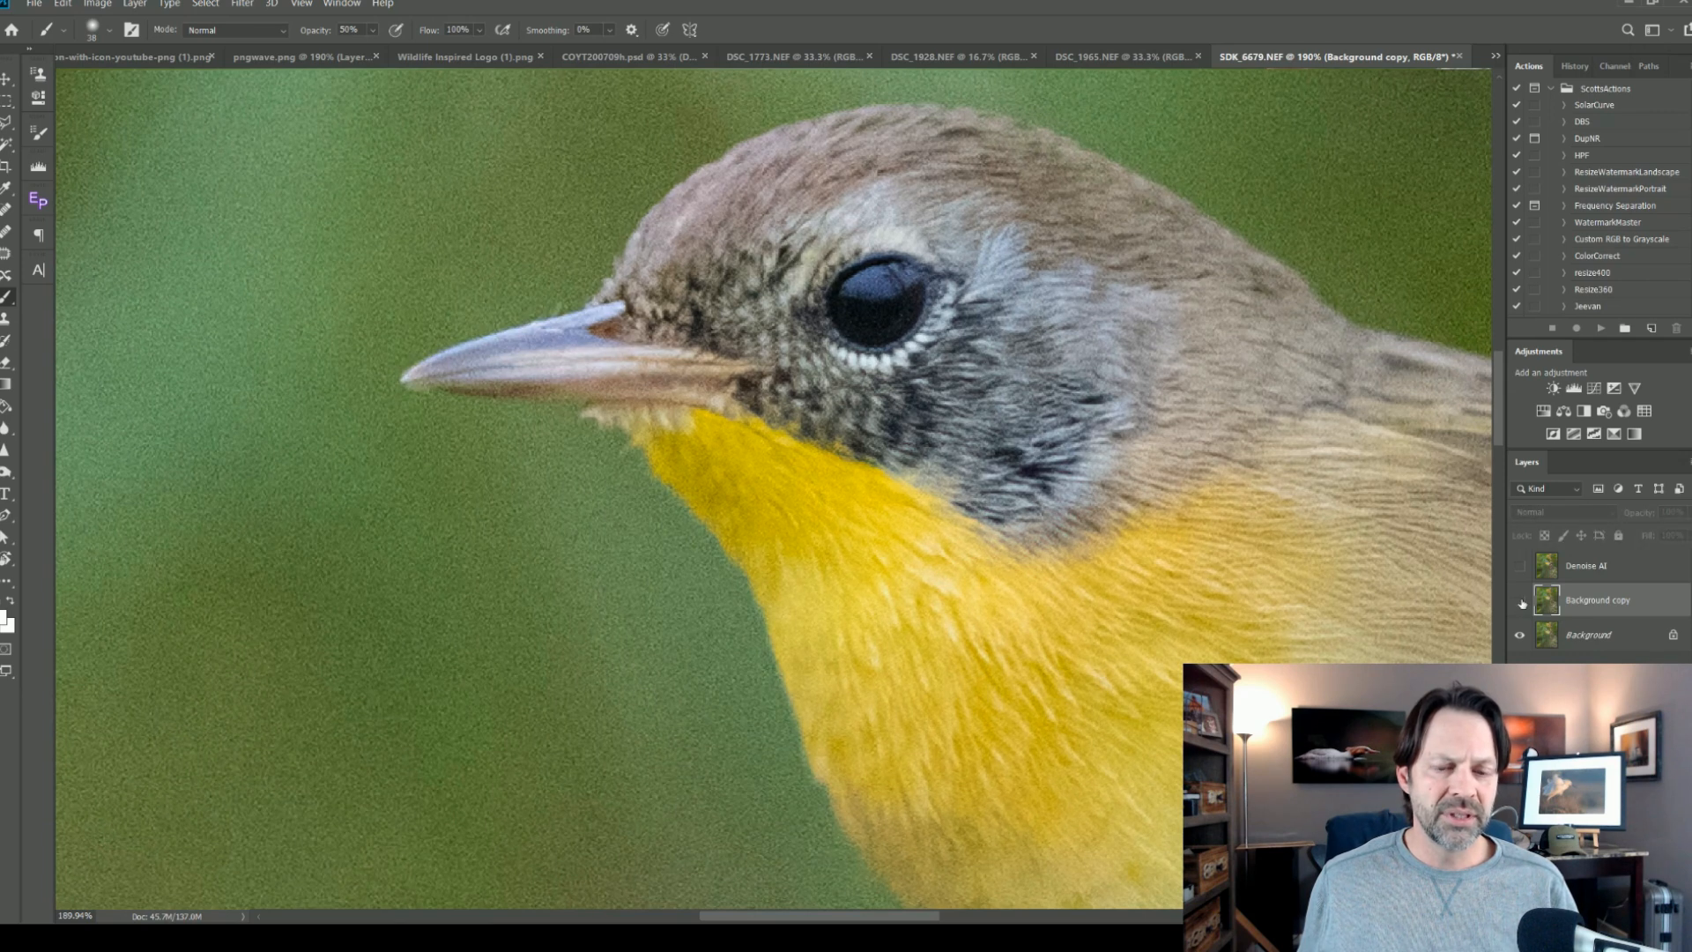
# Show the Background copy layer again and rename it as AI Clear
pyautogui.click(1520, 601)
pyautogui.doubleClick(1594, 601)
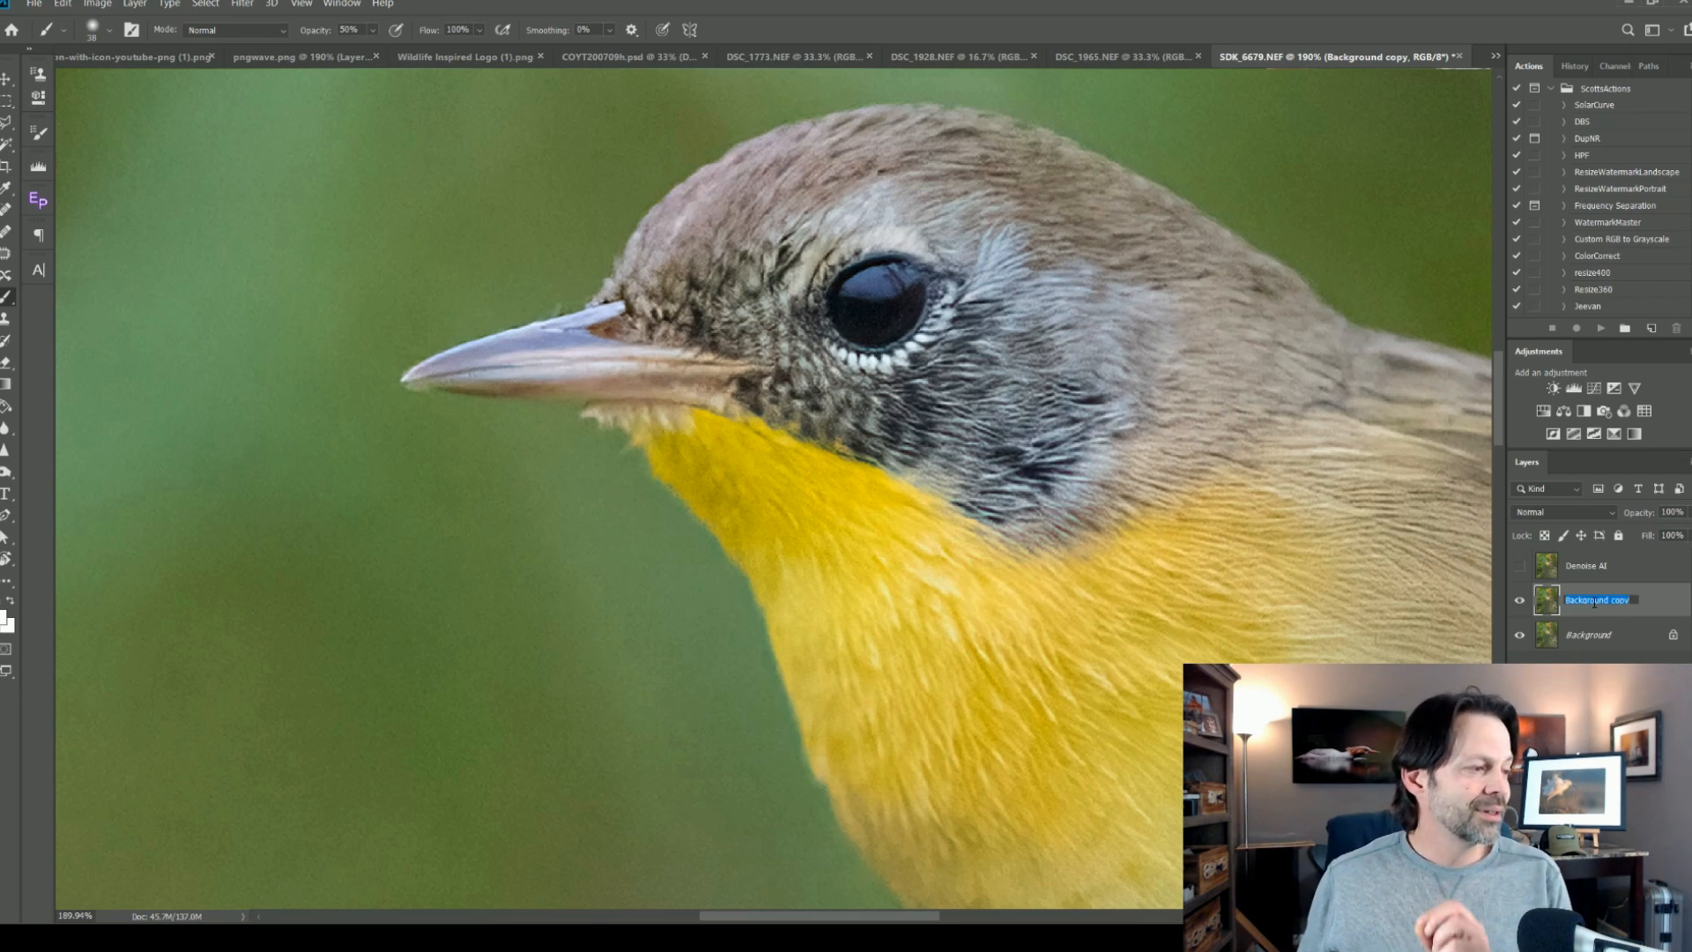
pyautogui.write('AI Clear')
pyautogui.press('Return')
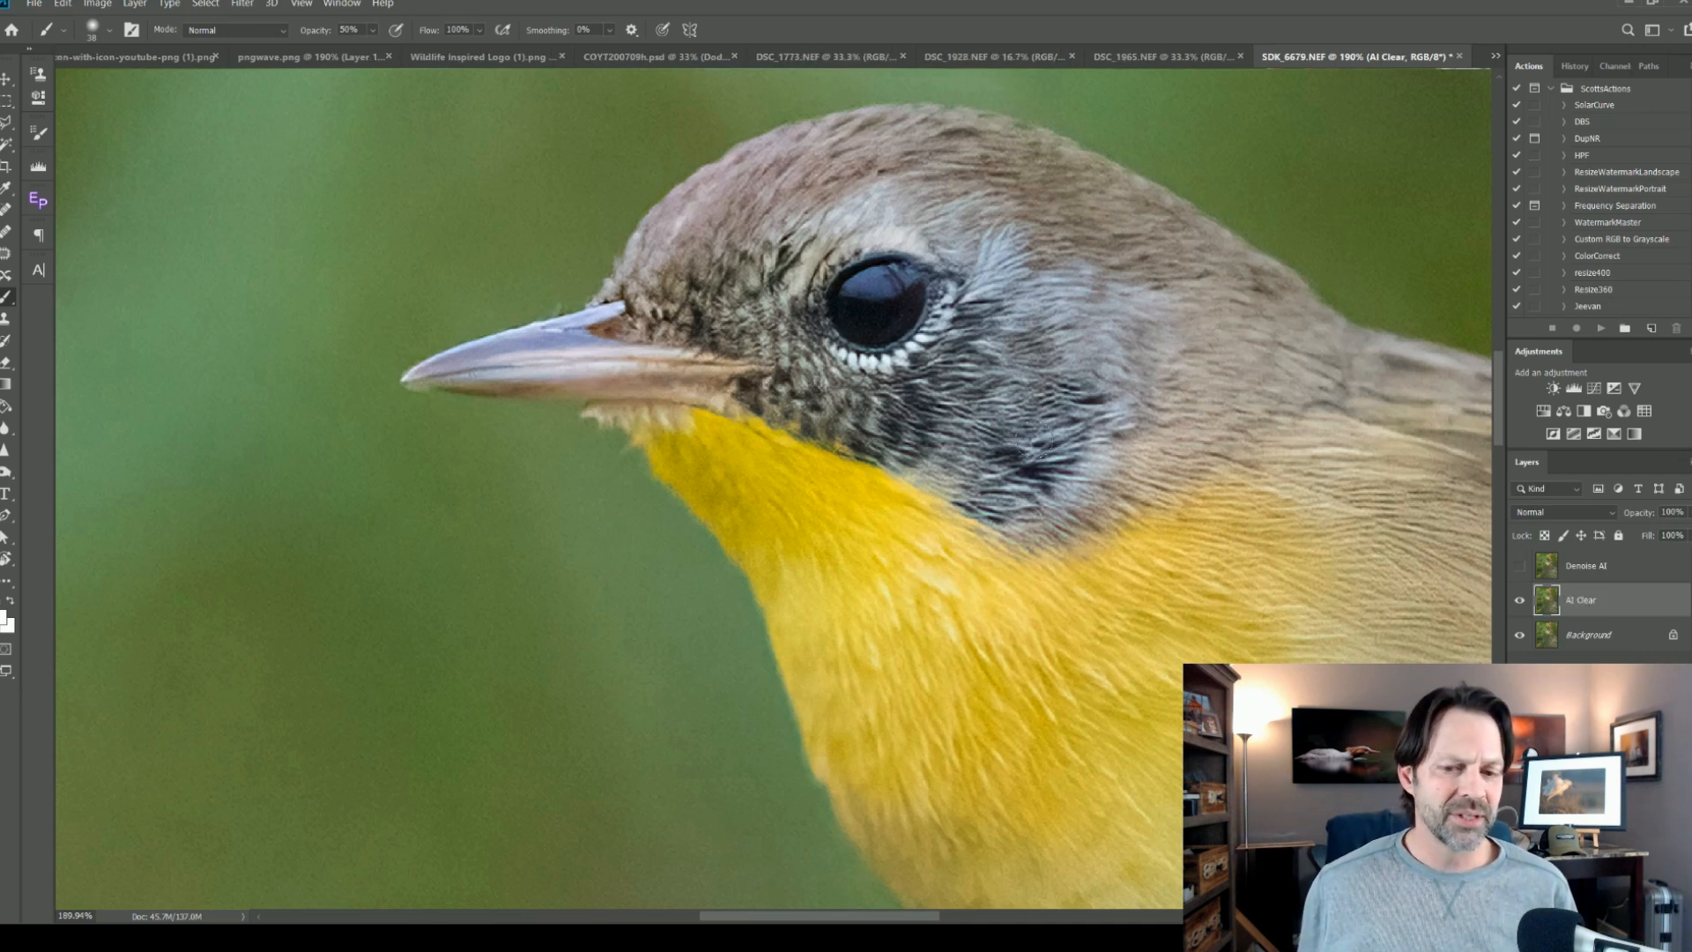
# Compare the AI Clear layer with the original by toggling its visibility, examining the background, beak and throat feathers up close
pyautogui.click(1516, 605)
pyautogui.click(1518, 604)
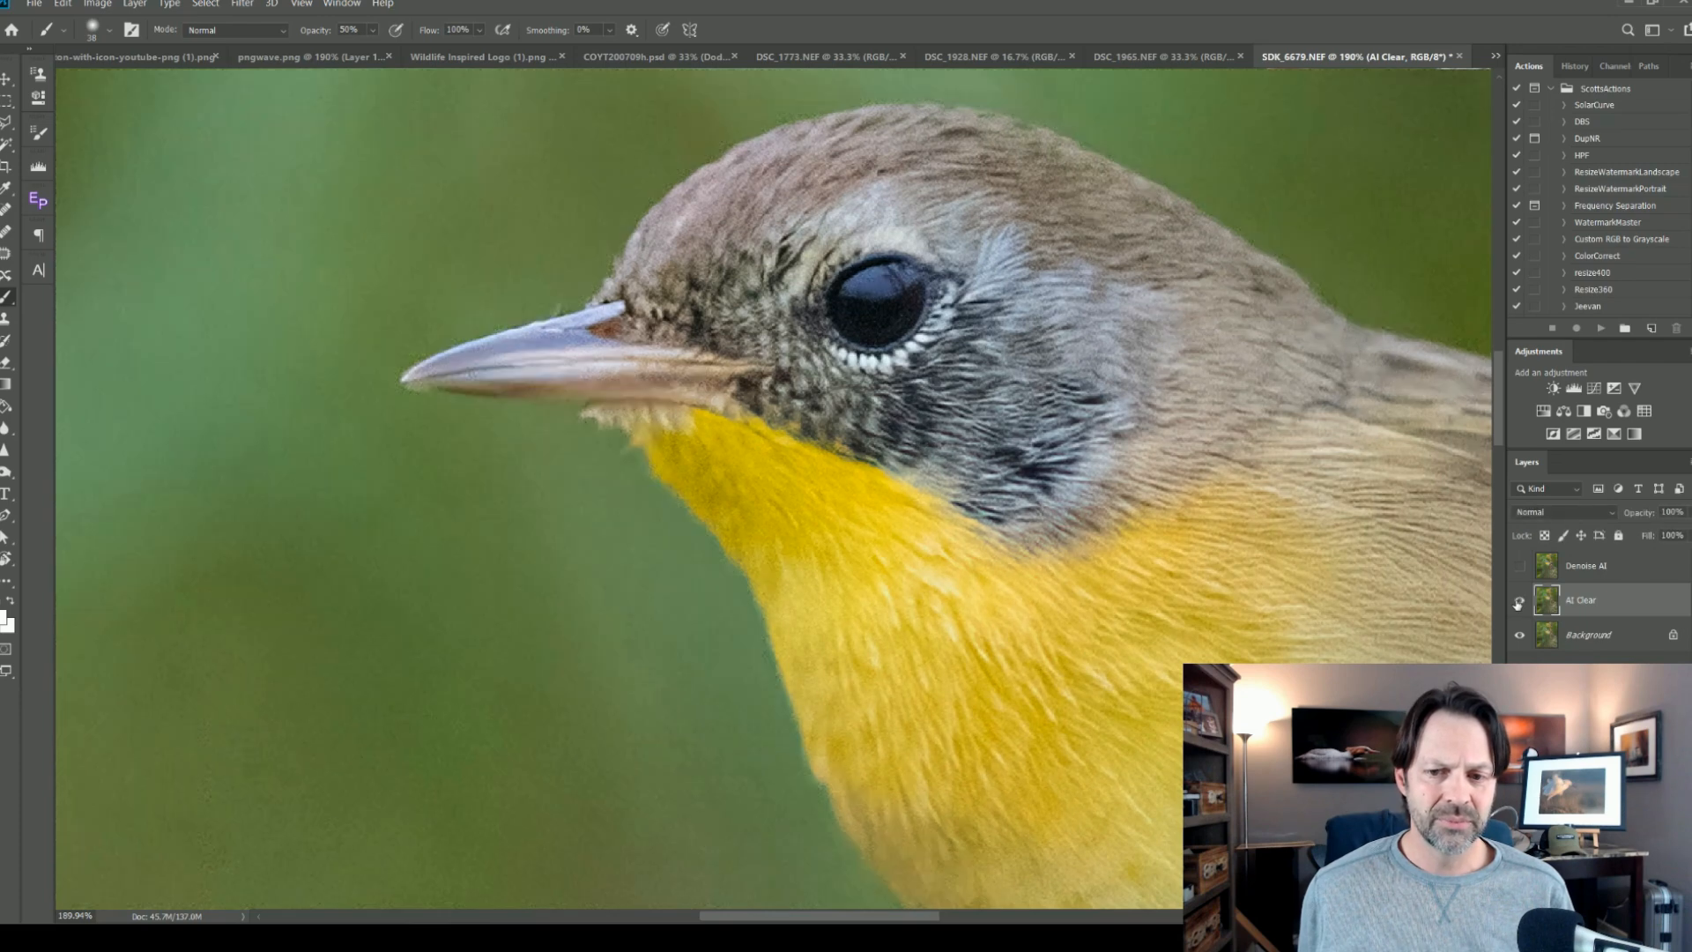
pyautogui.click(1517, 605)
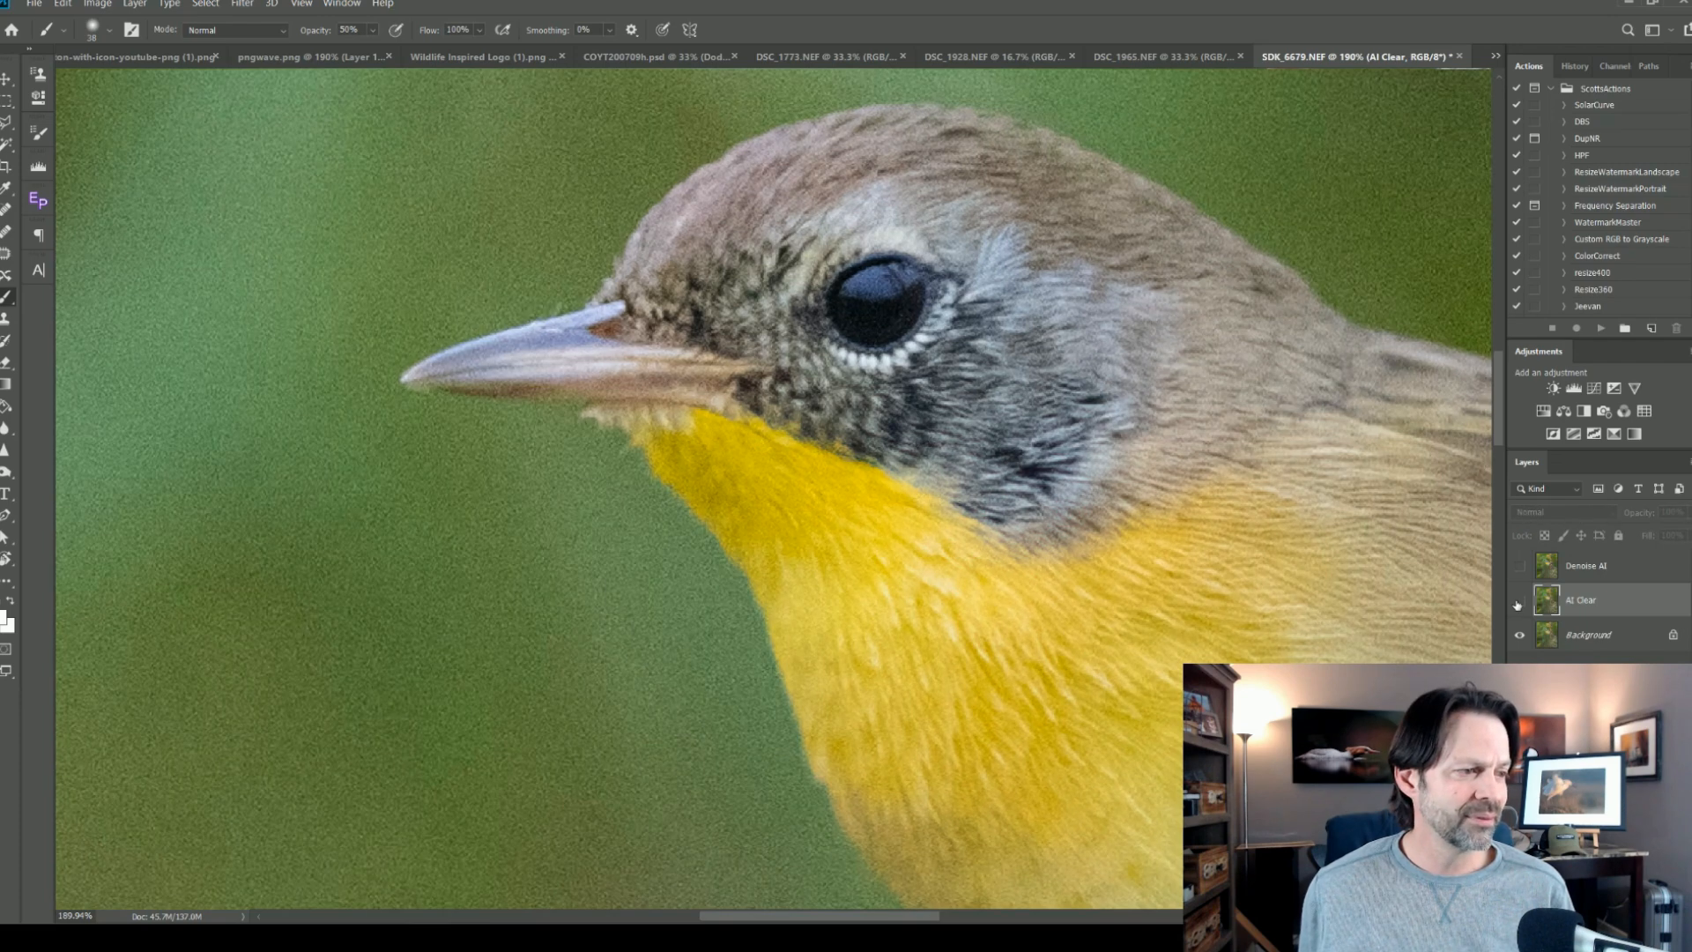
pyautogui.scroll(5, 514, 367)
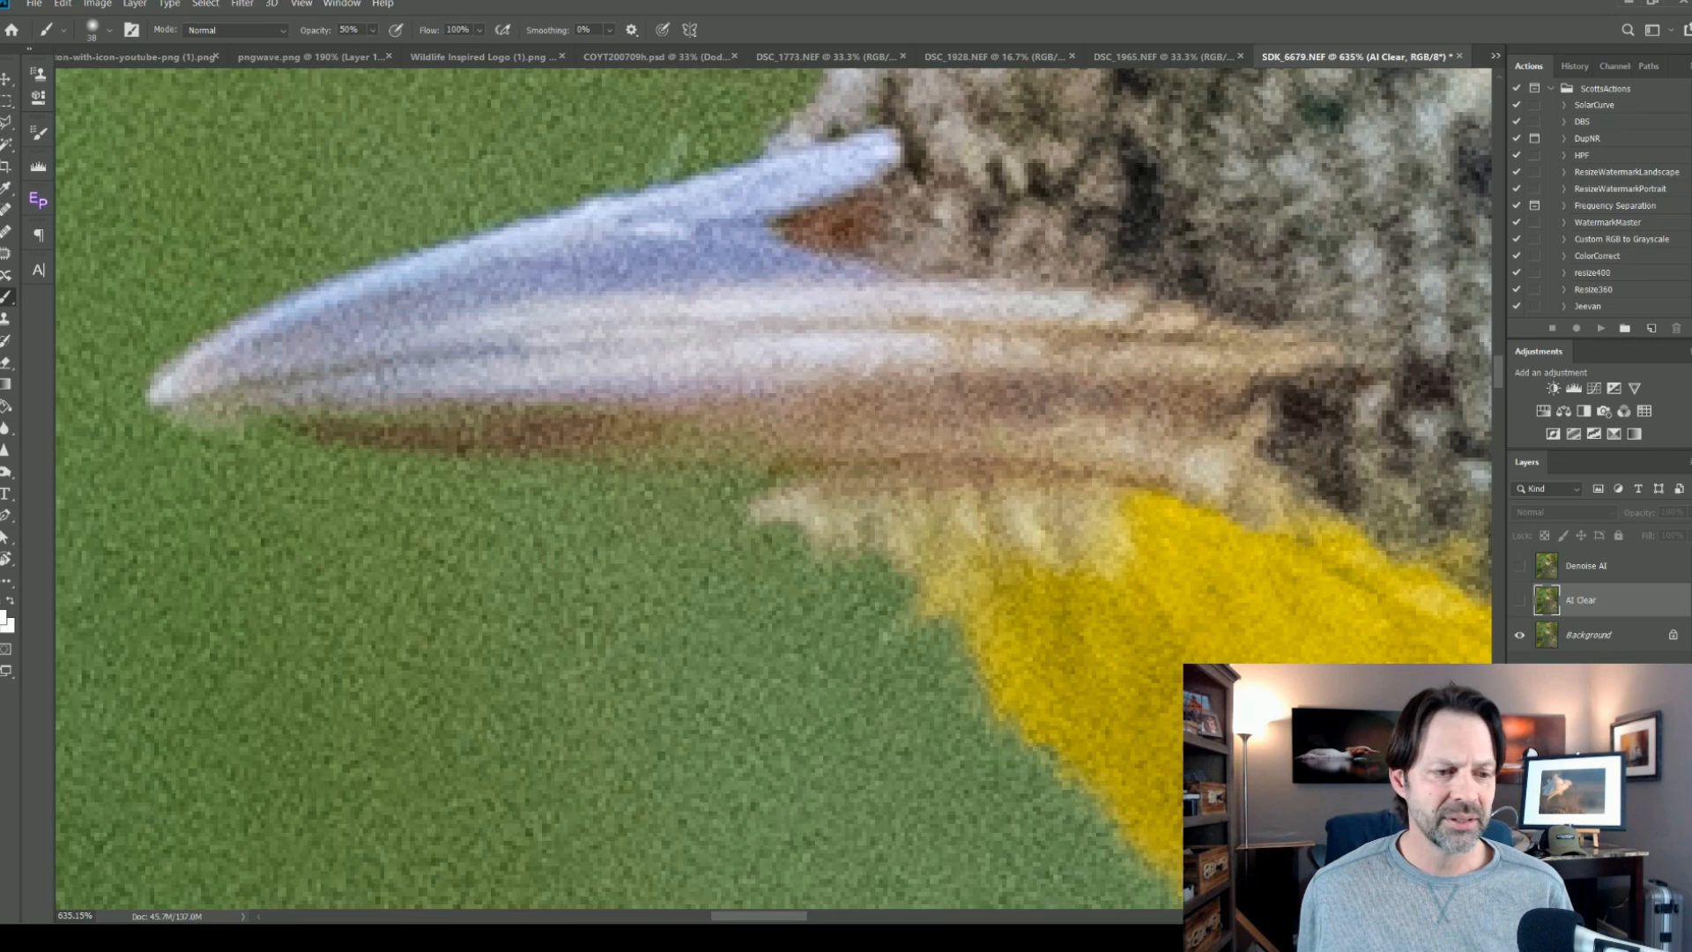
pyautogui.click(1519, 604)
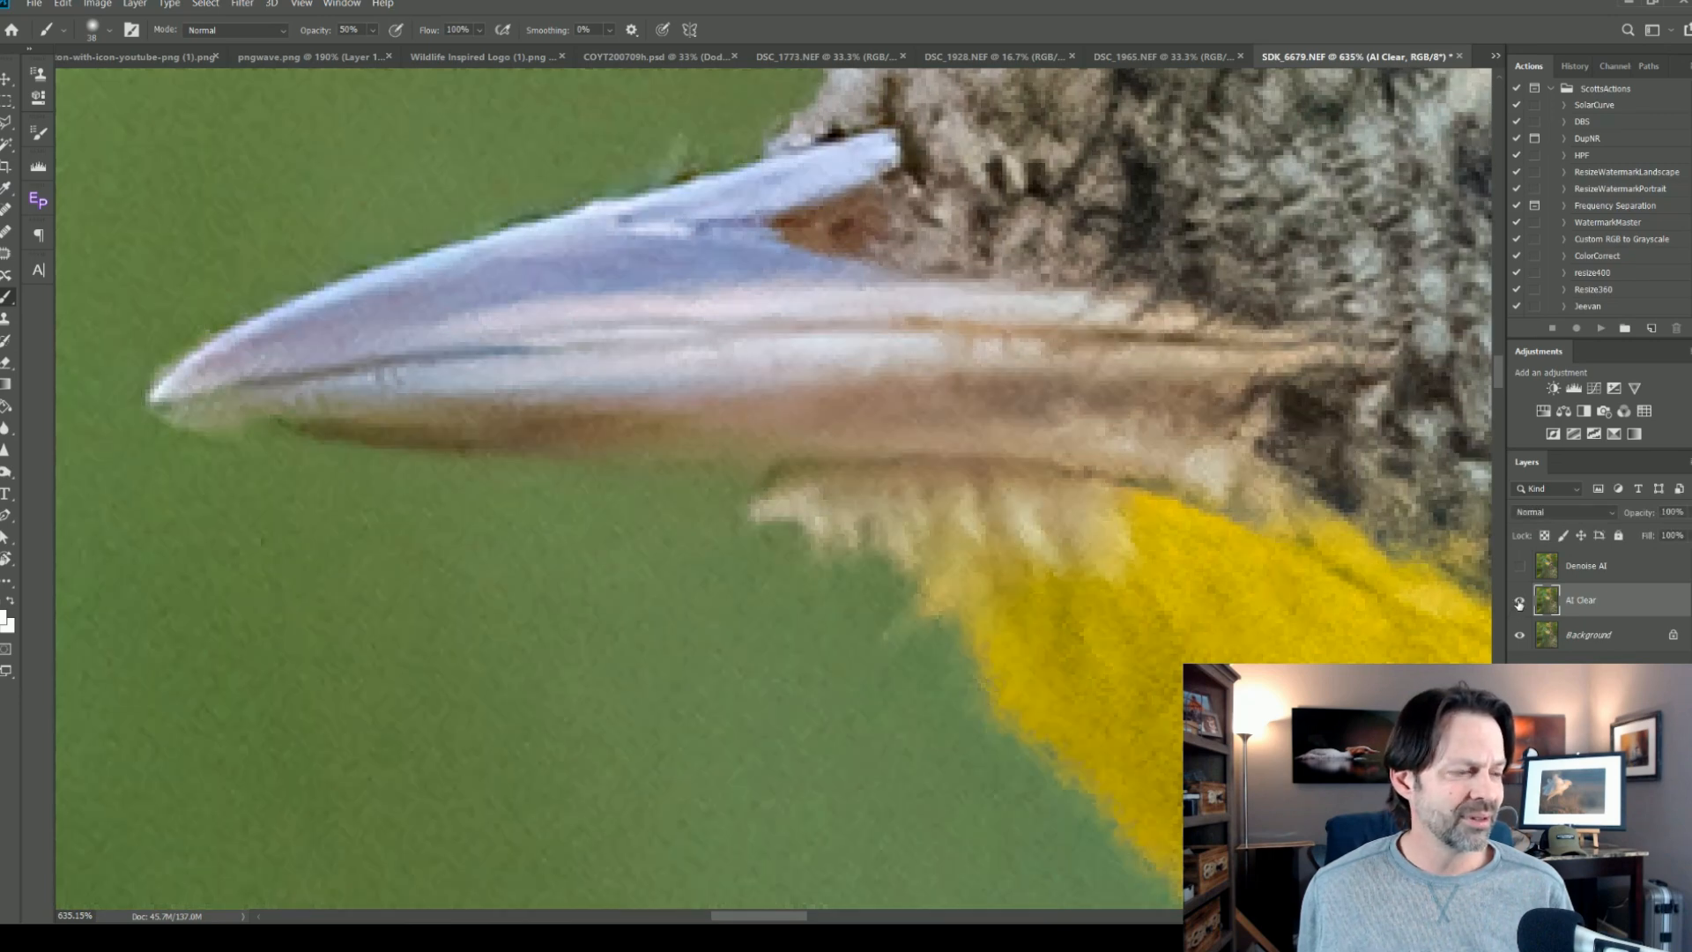
pyautogui.click(1519, 605)
pyautogui.click(1519, 605)
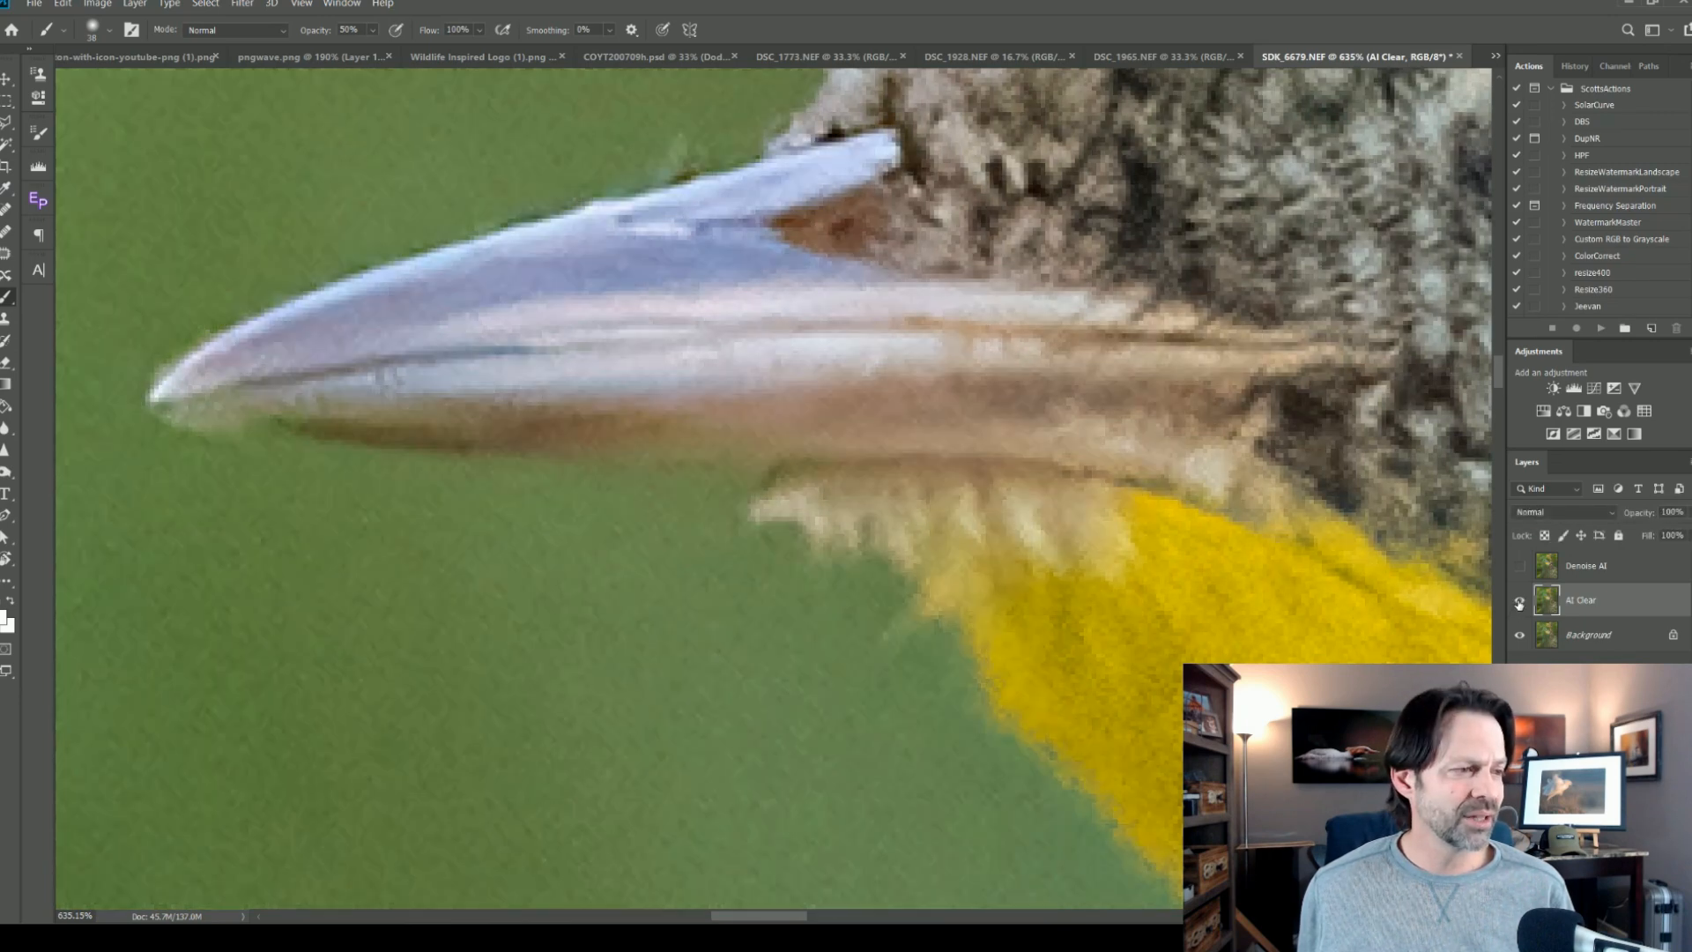
pyautogui.moveTo(429, 216)
pyautogui.mouseDown()
pyautogui.moveTo(393, 216)
pyautogui.moveTo(405, 224)
pyautogui.mouseUp()
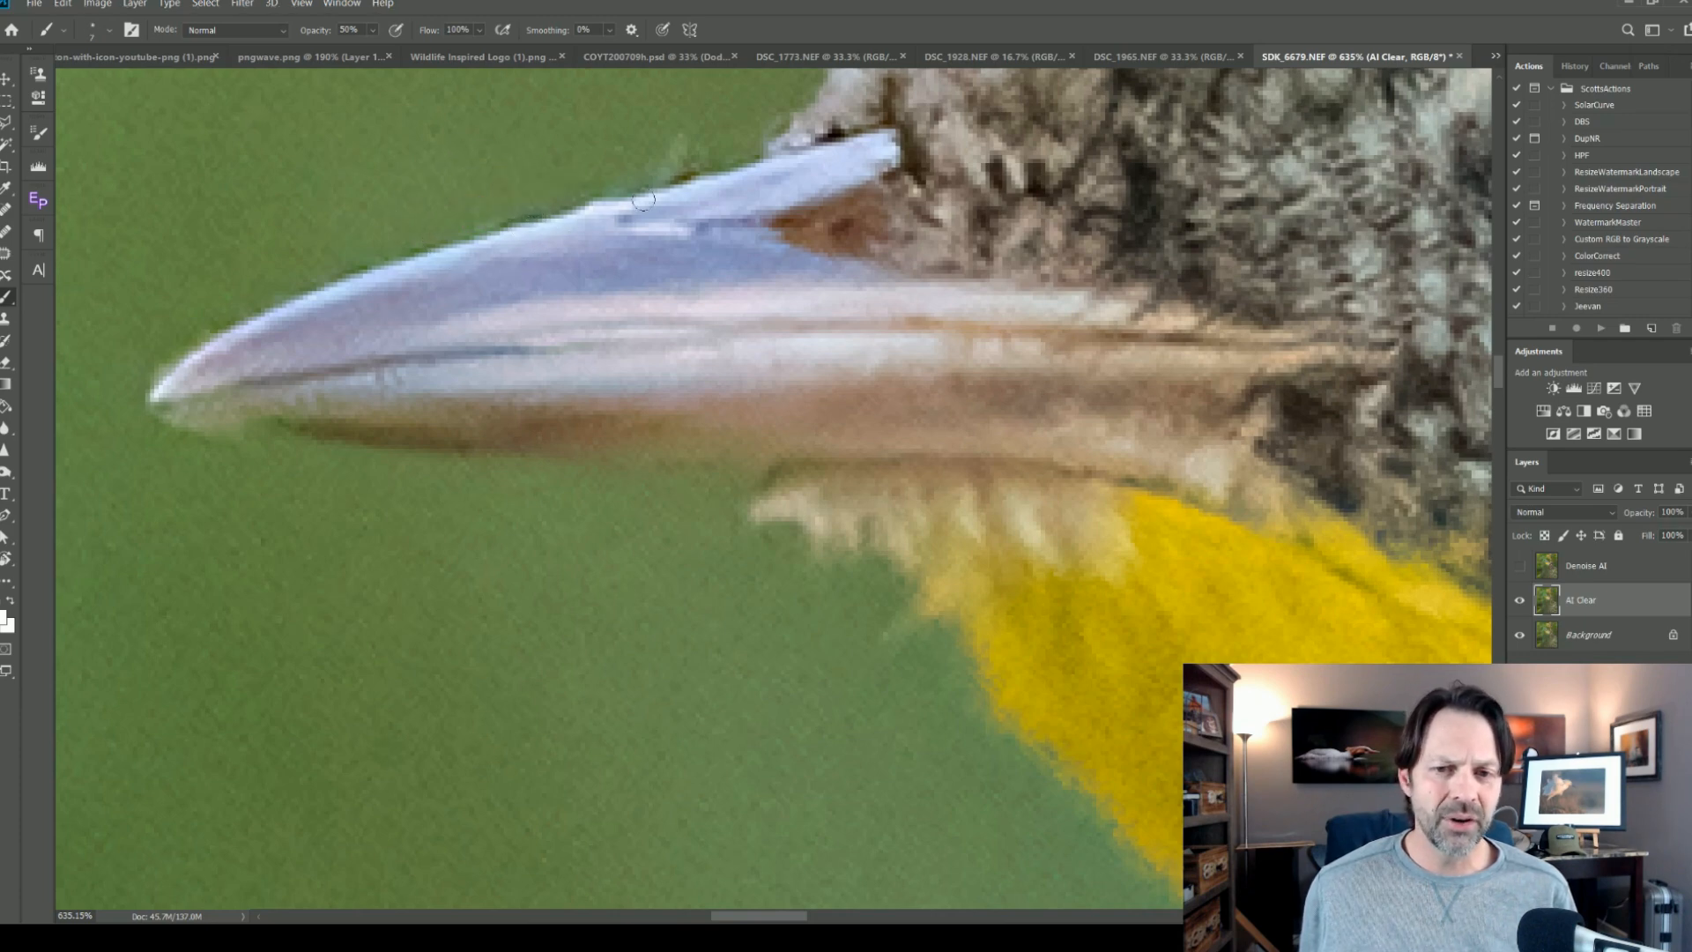
pyautogui.moveTo(1162, 522); pyautogui.dragTo(435, 159)
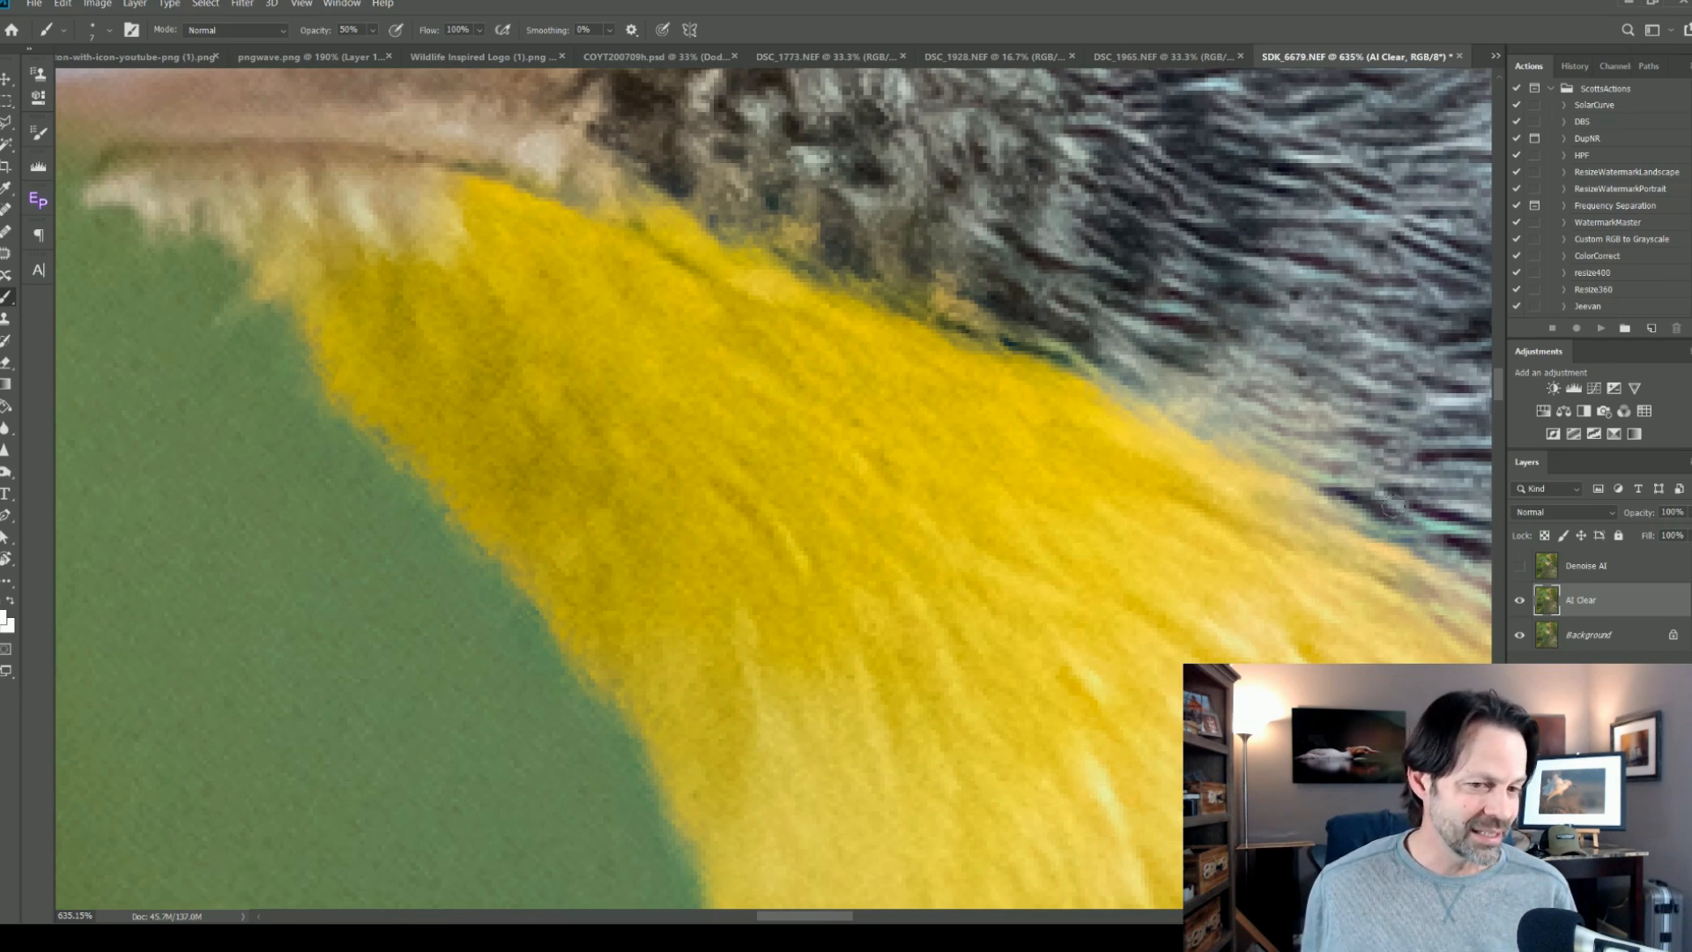
# Compare the Denoise AI layer with the AI Clear layer around the eye and cheek feathers by toggling the Denoise AI layer's visibility
pyautogui.scroll(-6, 1069, 404)
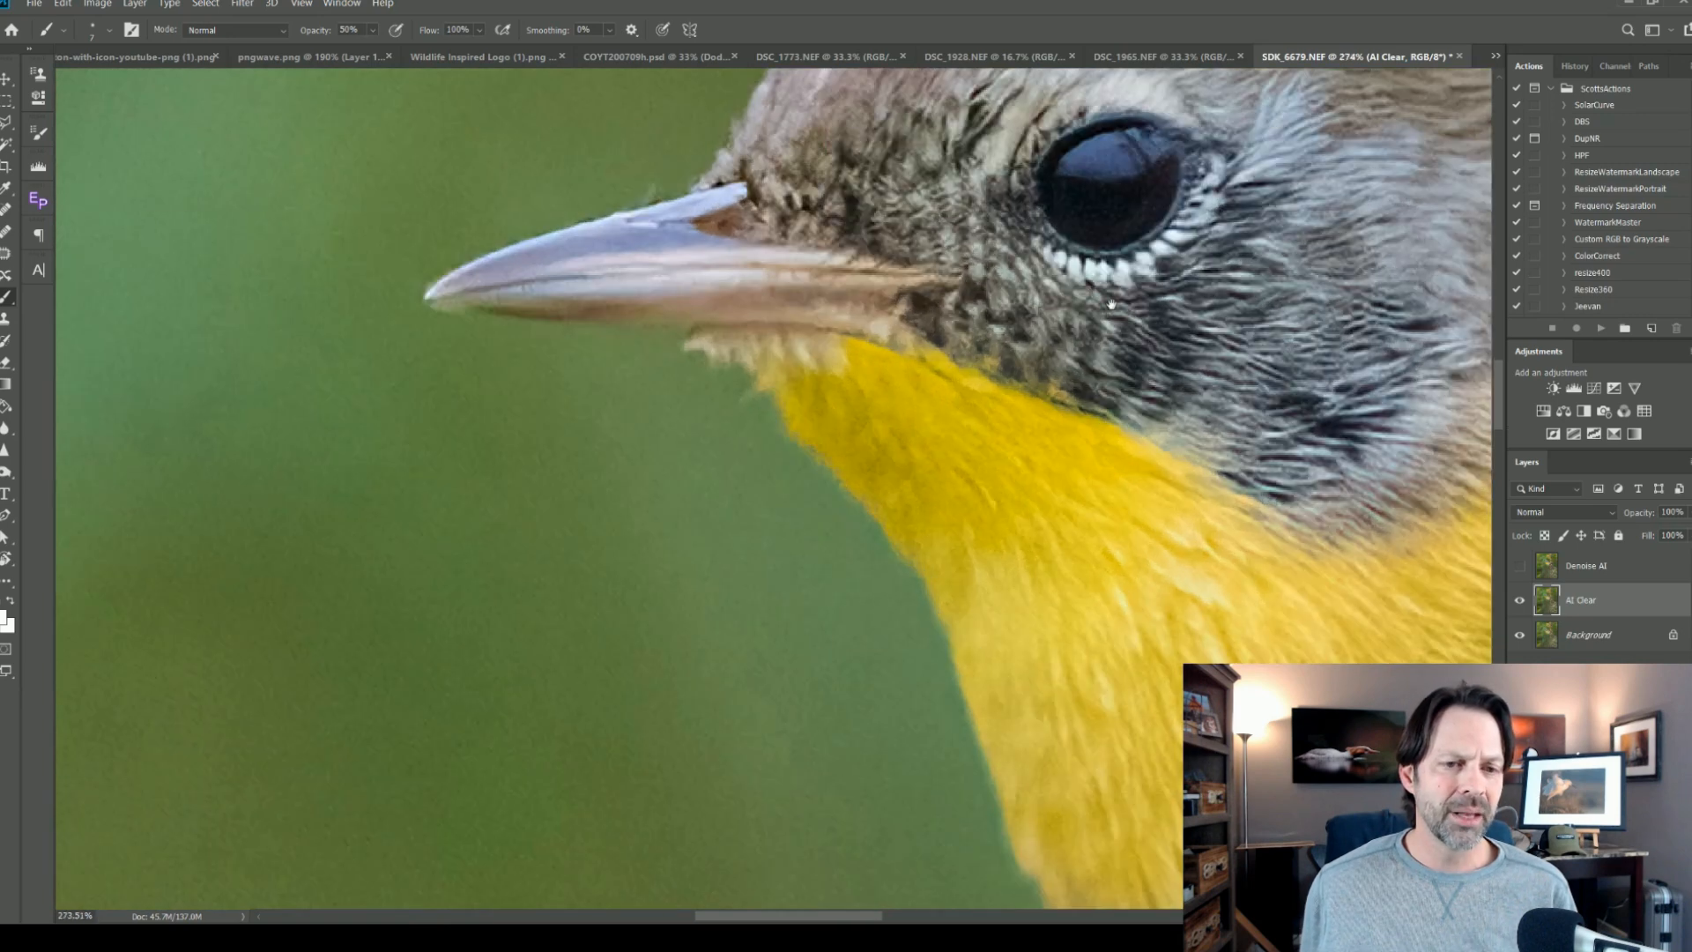
pyautogui.scroll(4, 1112, 298)
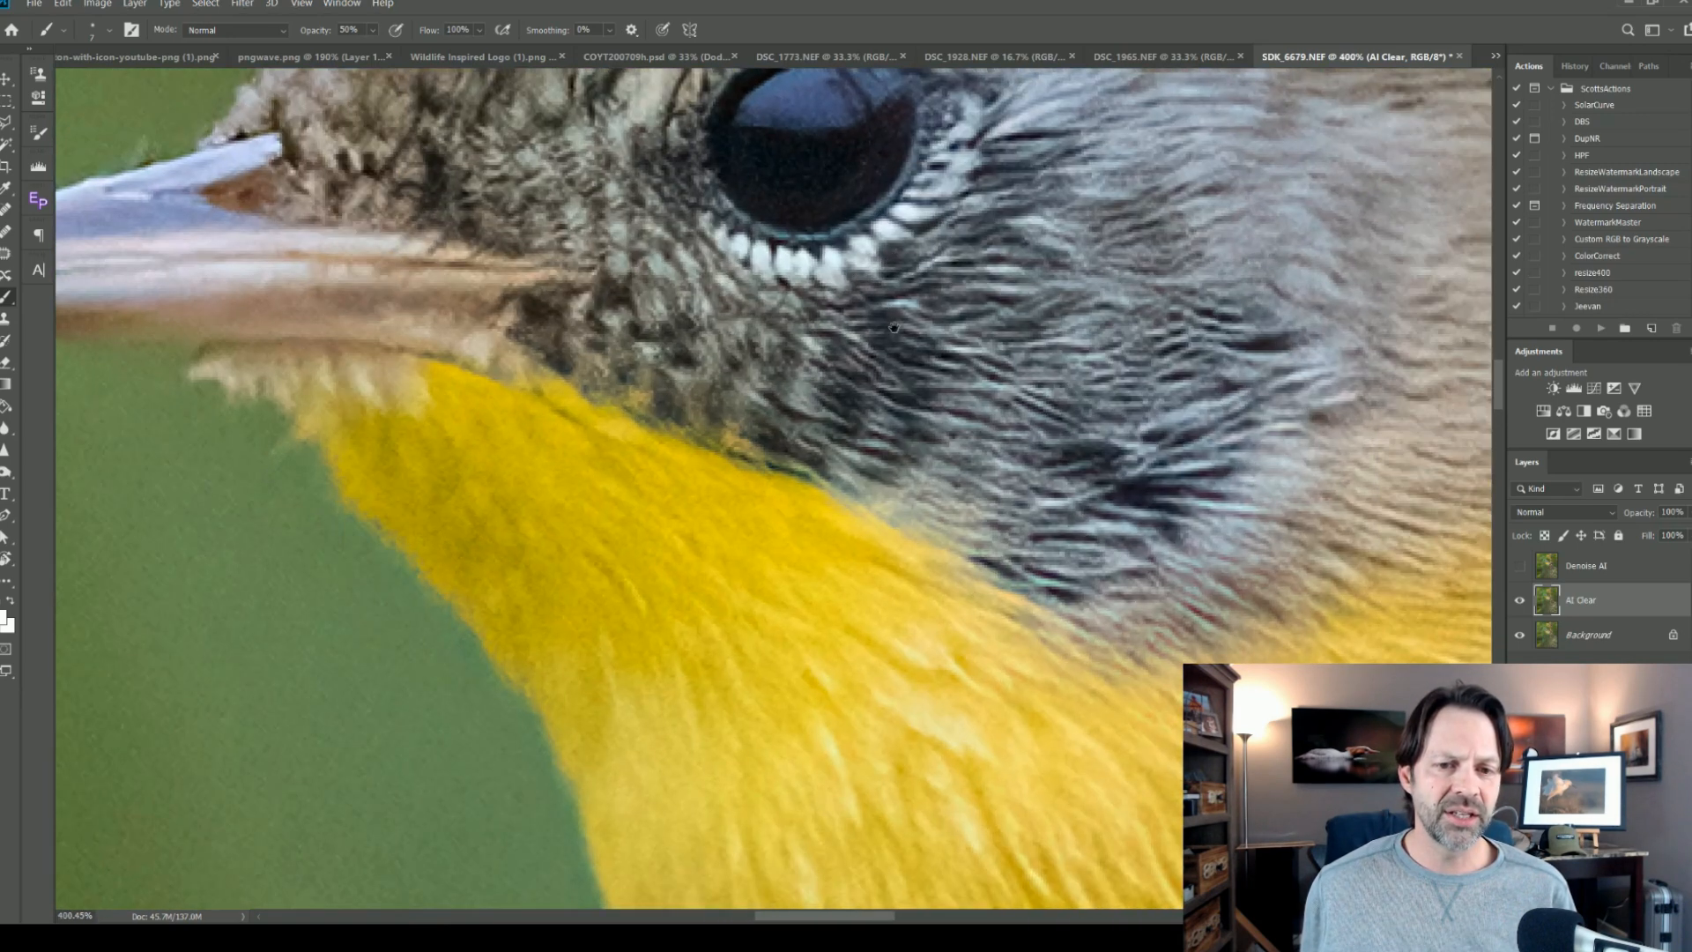
pyautogui.scroll(2, 1133, 502)
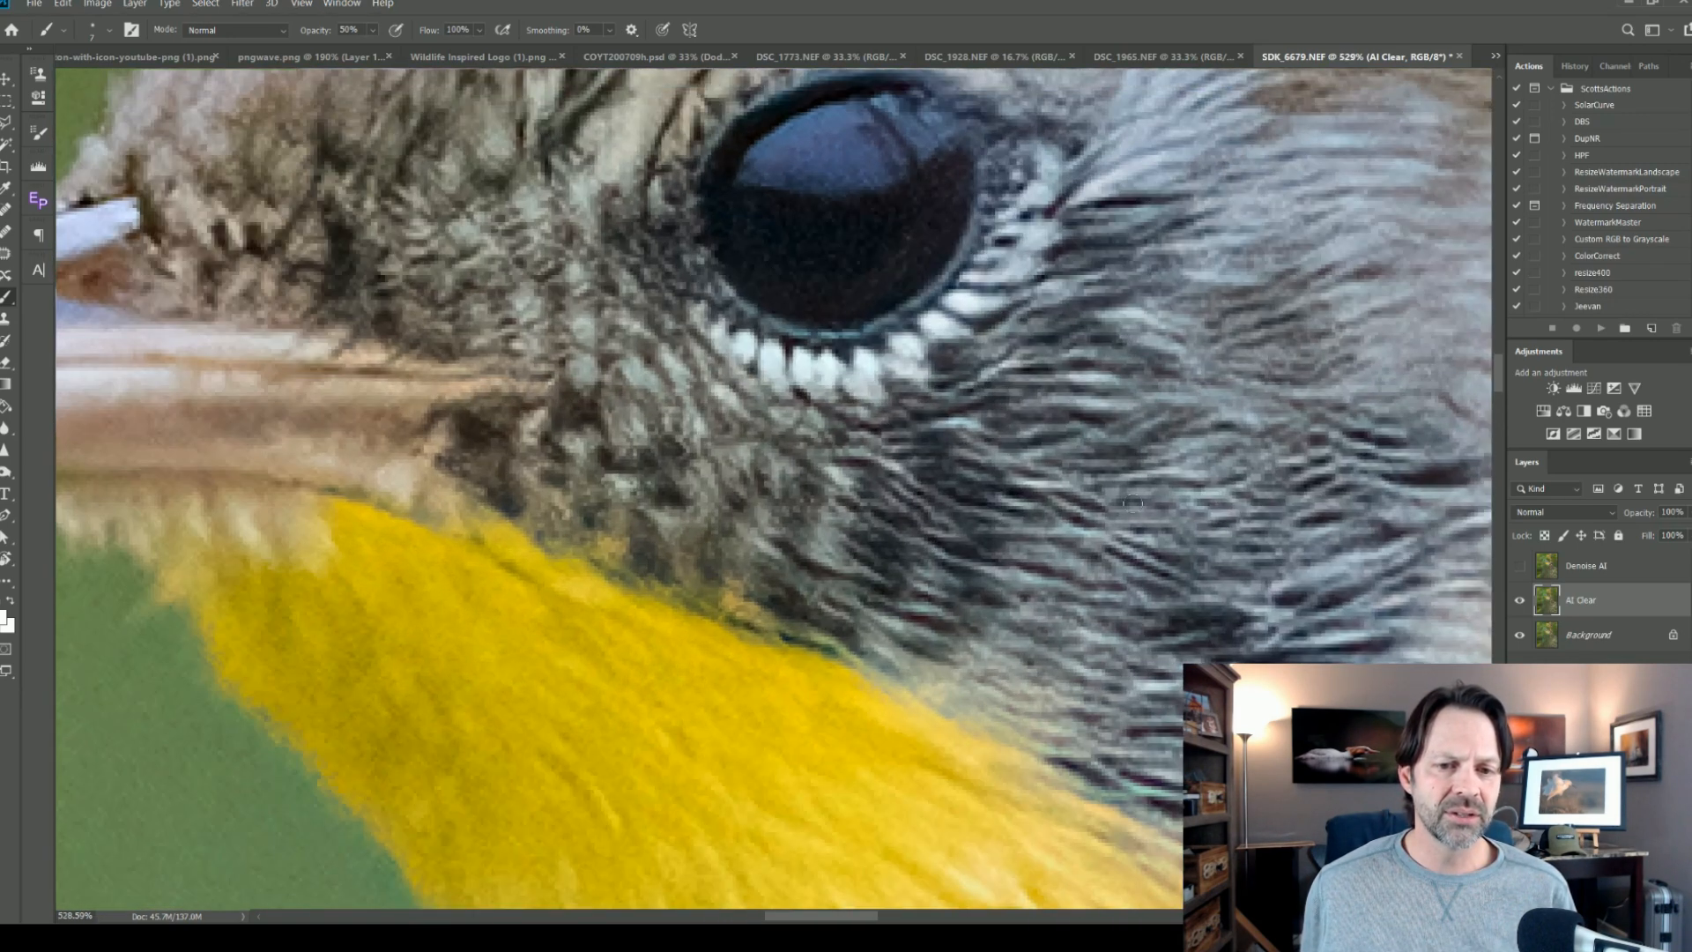
pyautogui.click(1522, 568)
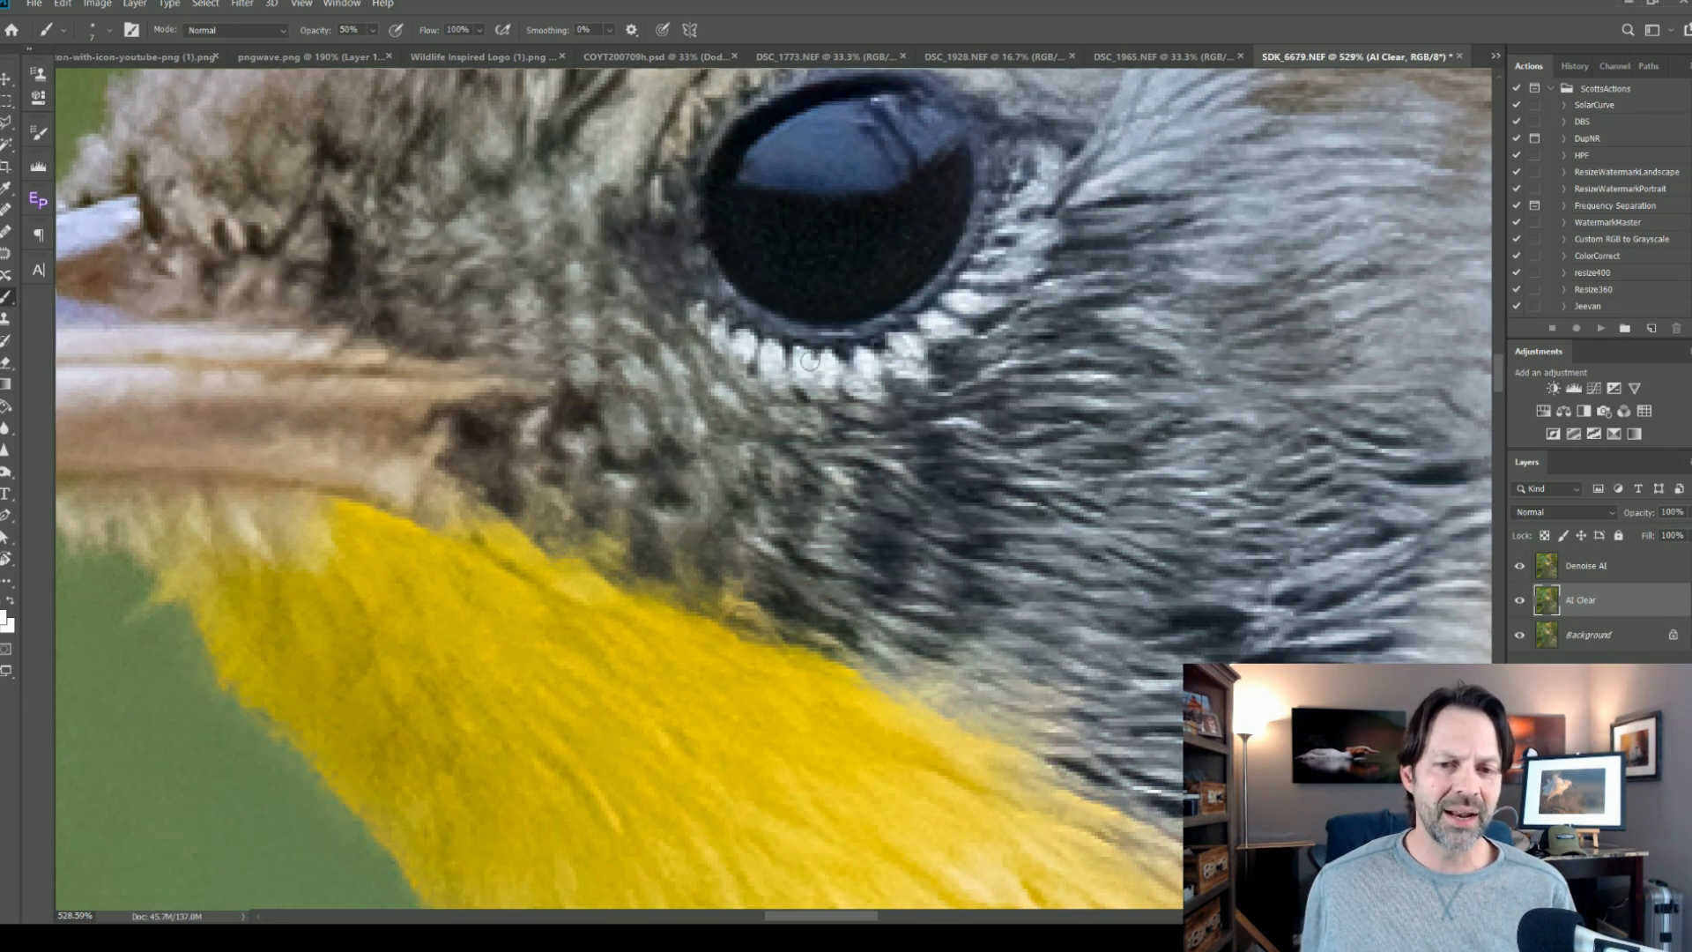
pyautogui.click(1519, 567)
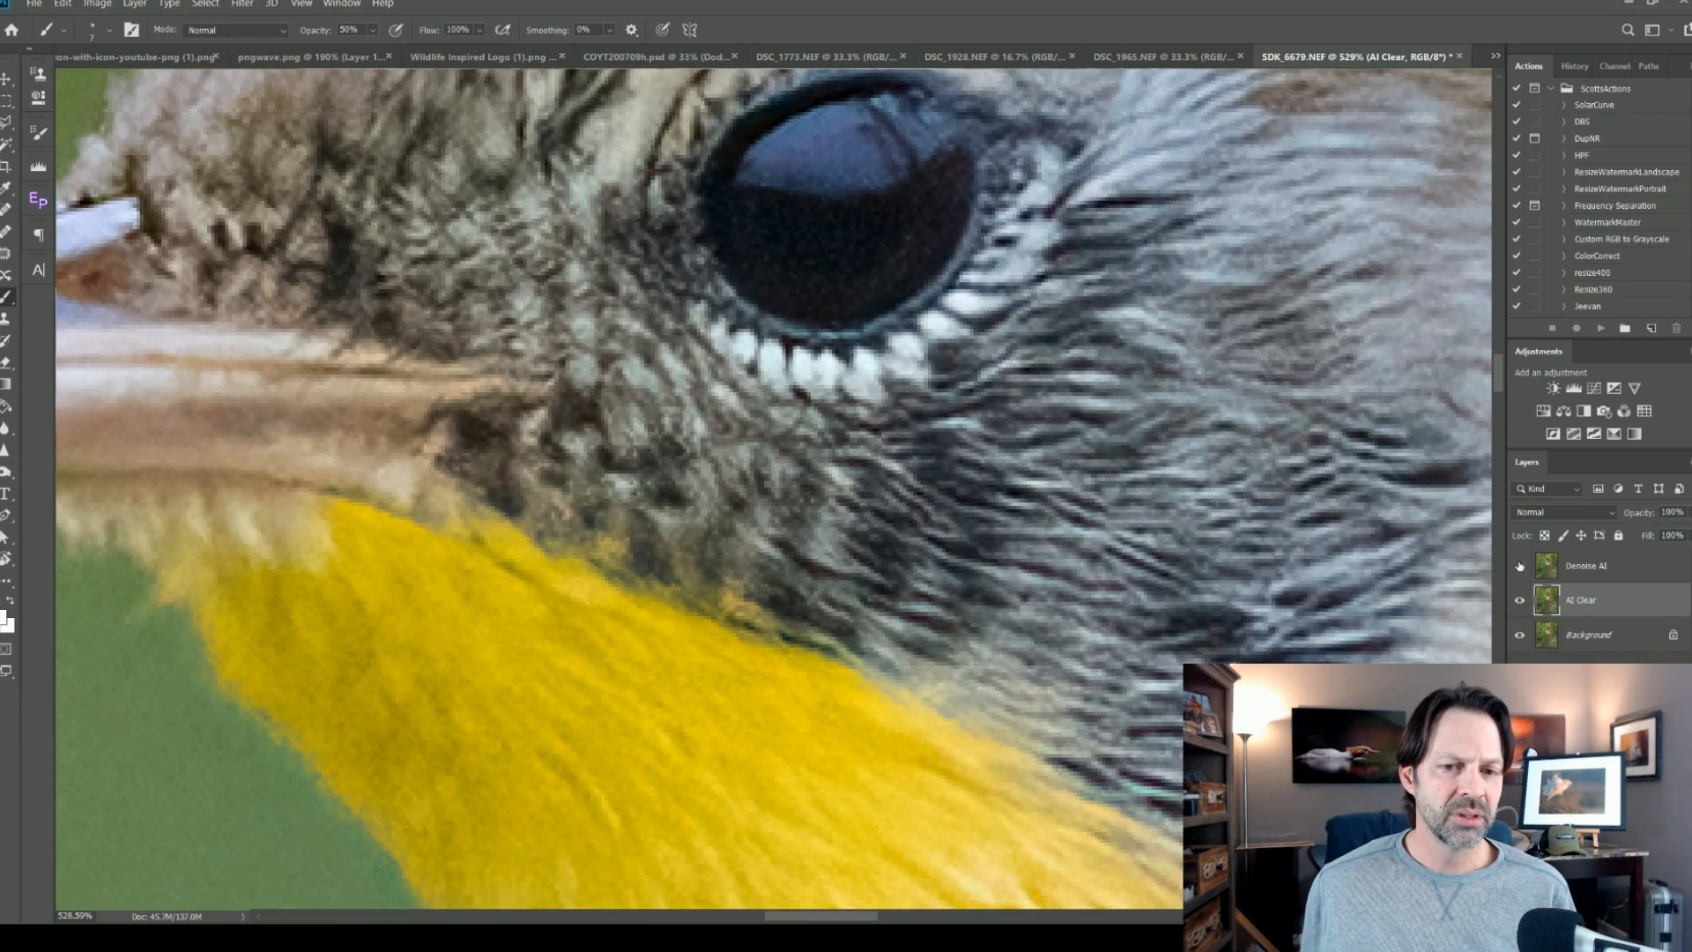
pyautogui.click(1519, 567)
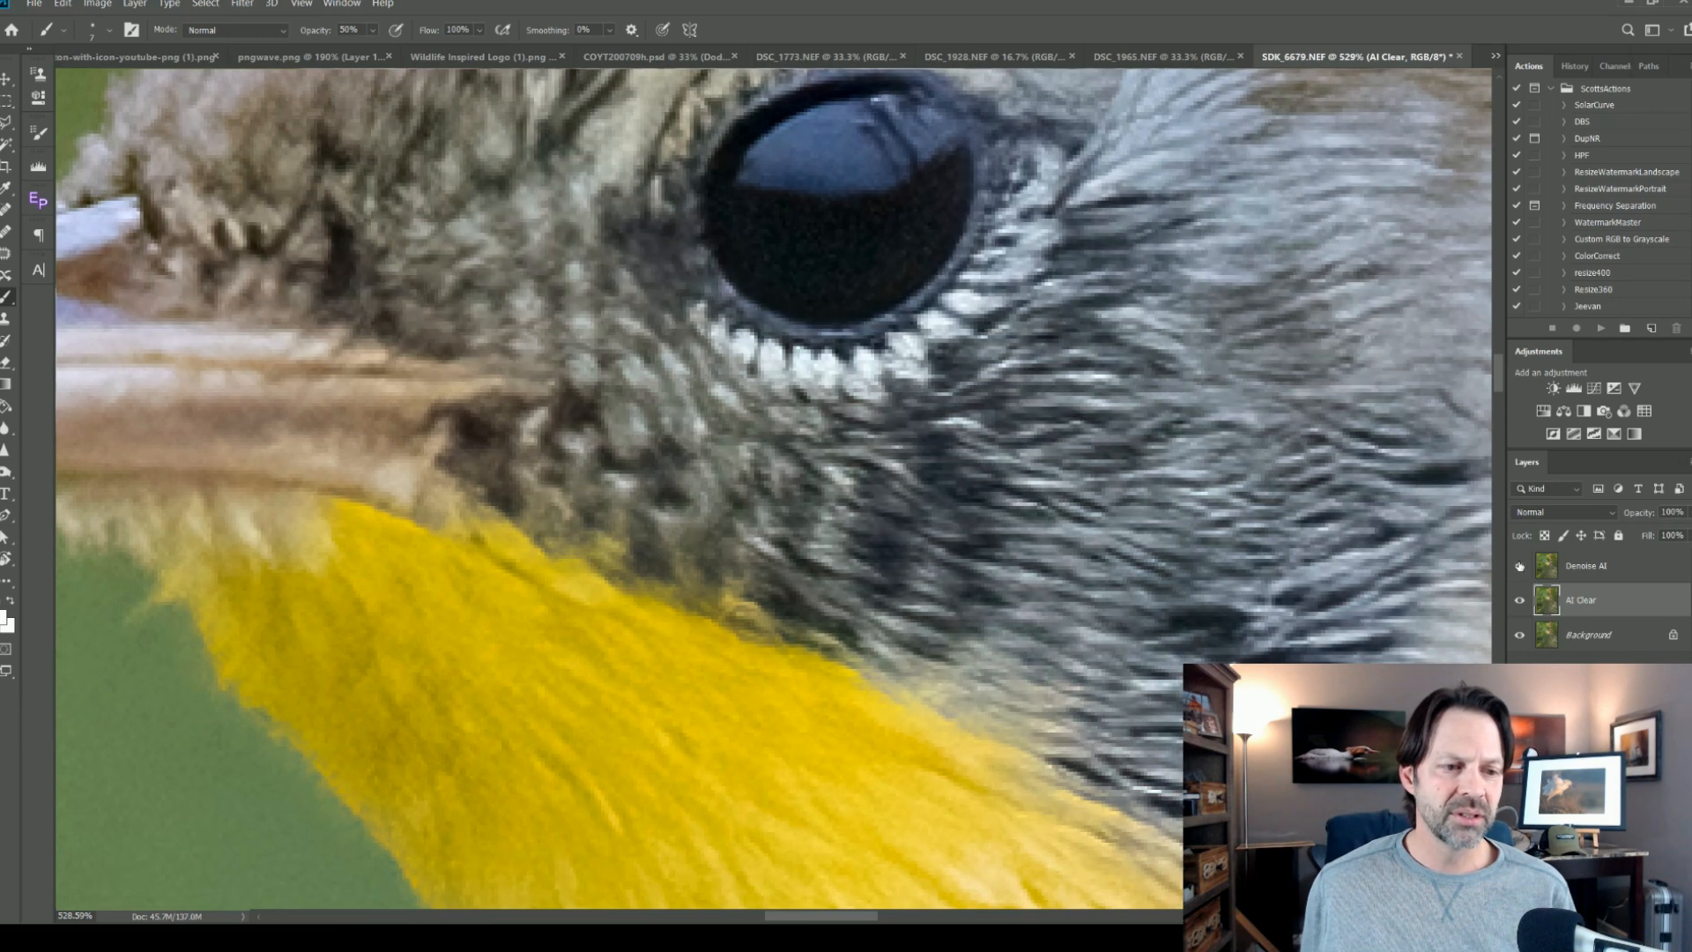
pyautogui.click(1519, 567)
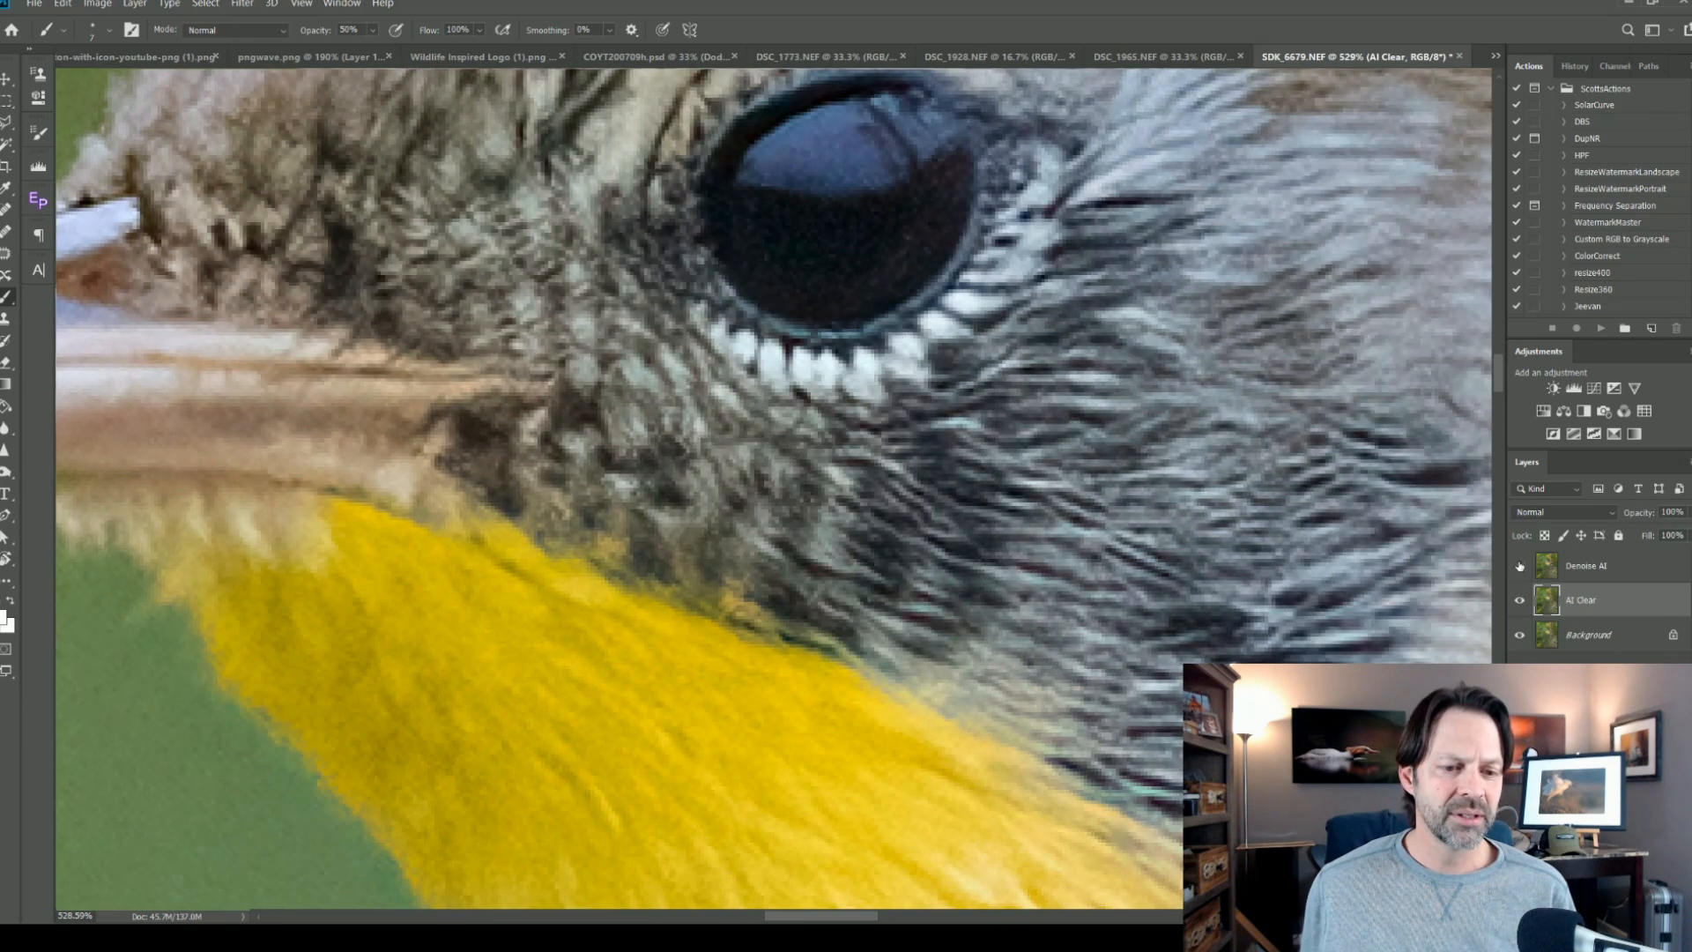
pyautogui.click(1520, 566)
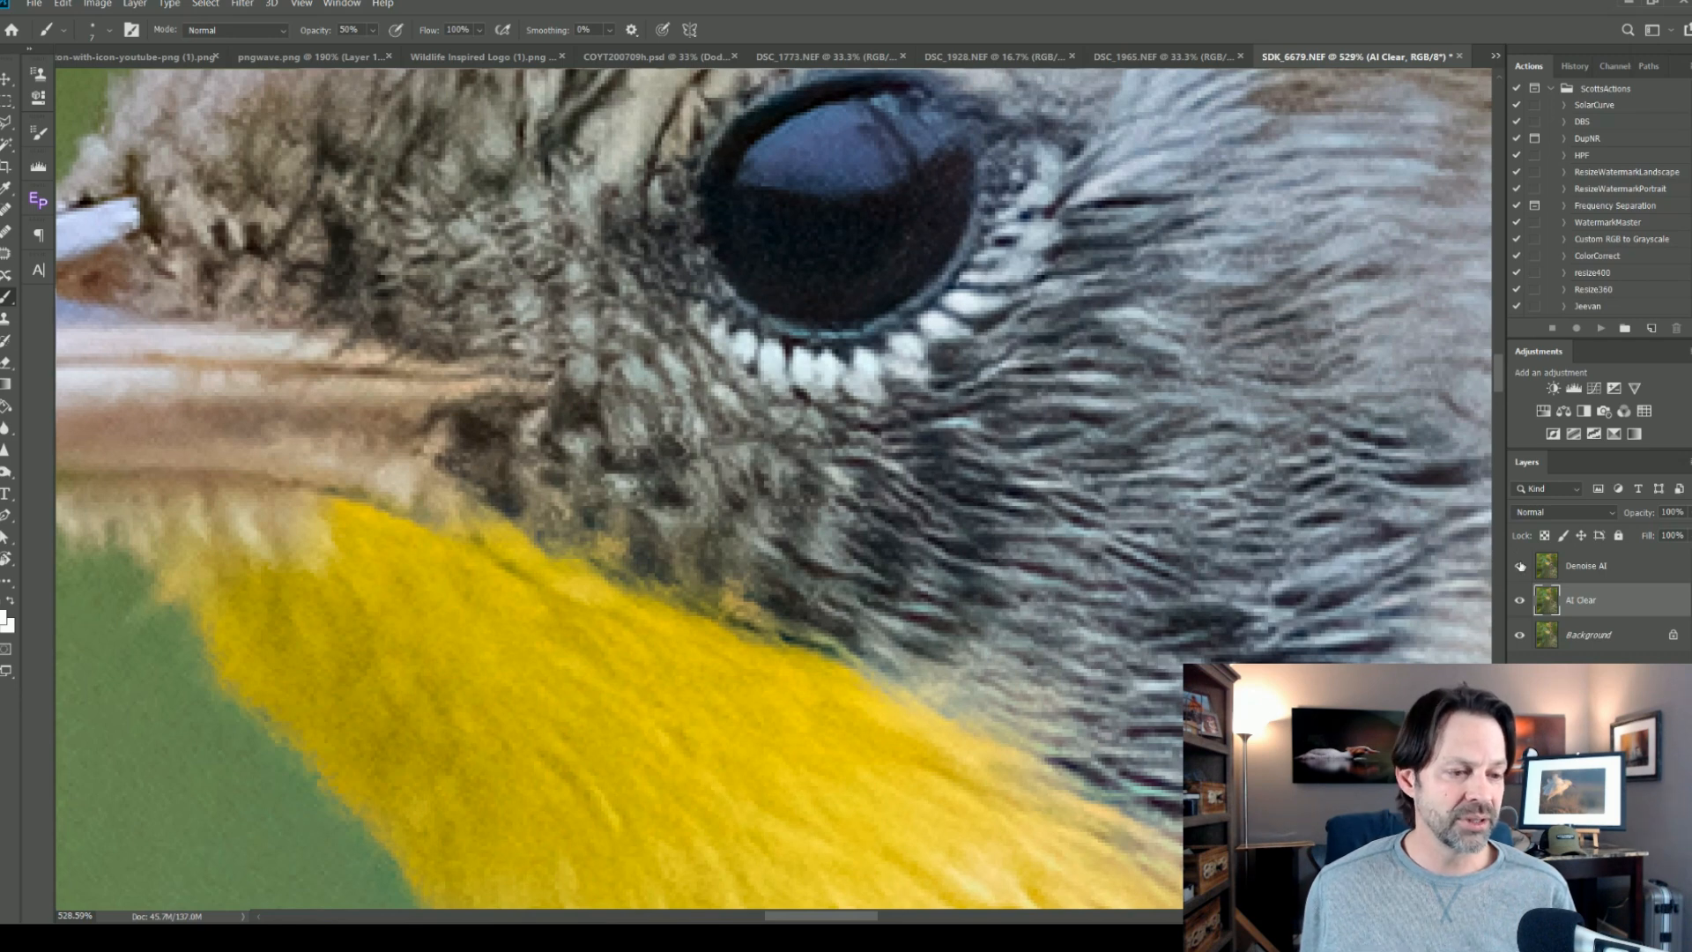
# Duplicate the Background layer within the same document, keeping the default name
pyautogui.hotkey('ctrl', '0')
pyautogui.scroll(-5, 1023, 527)
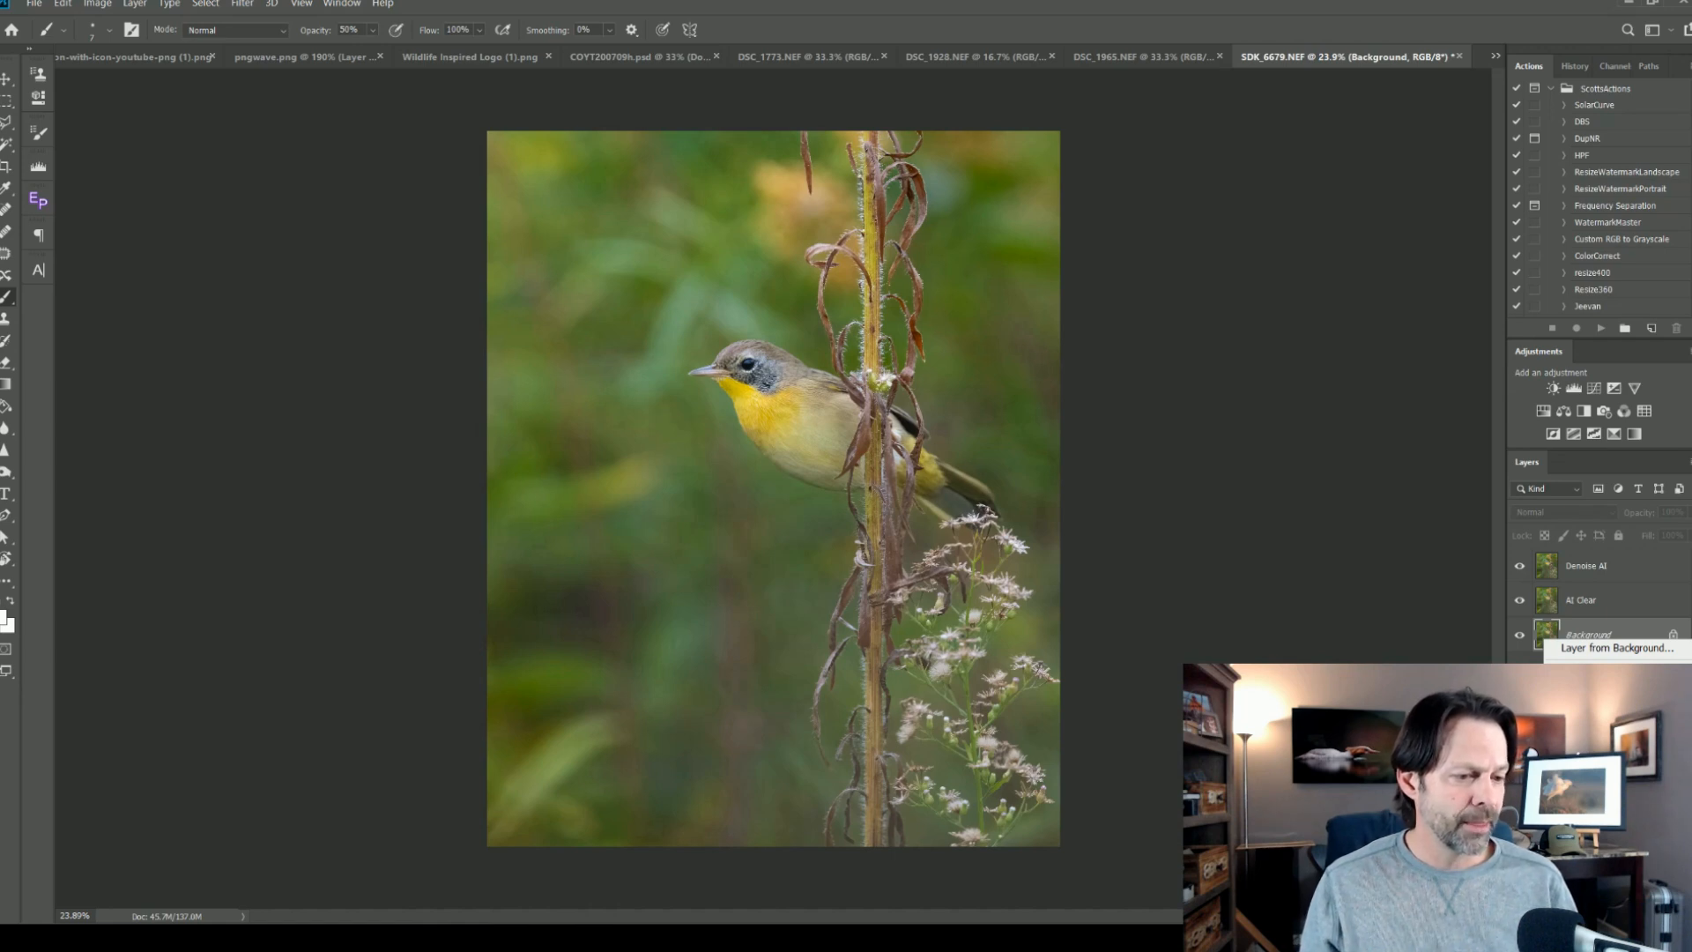
pyautogui.click(1600, 673)
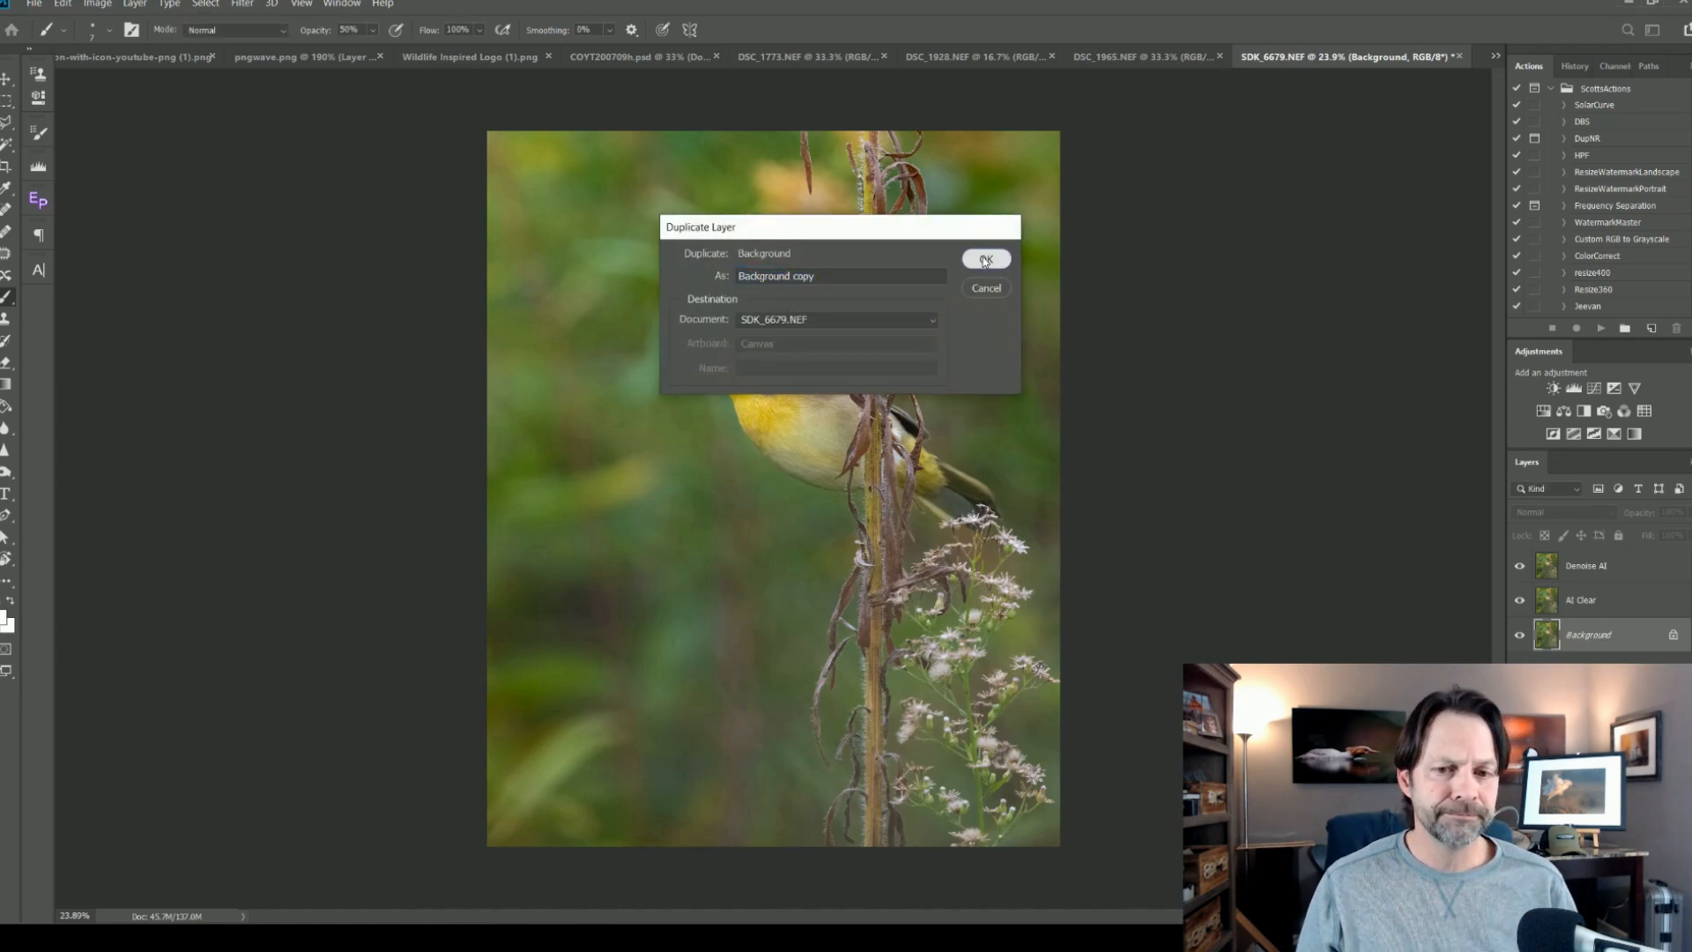
pyautogui.click(983, 257)
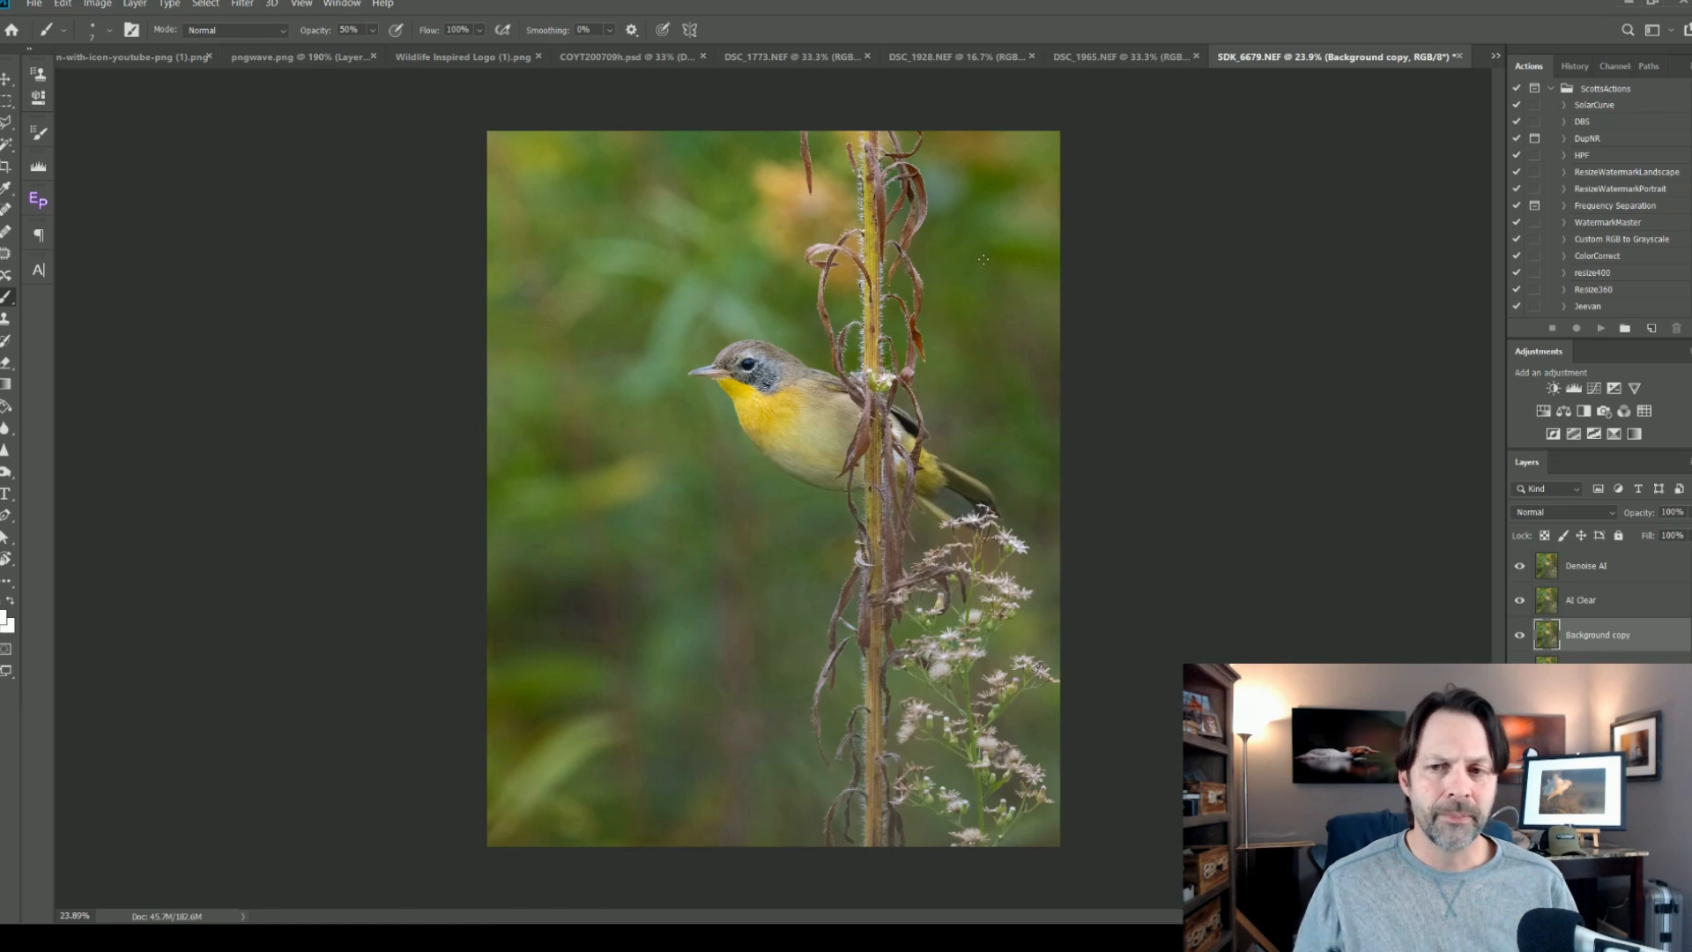
# Open the new duplicate layer in Topaz DeNoise AI and centre the AI Clear preview on the bird's head
pyautogui.click(244, 4)
pyautogui.moveTo(428, 349)
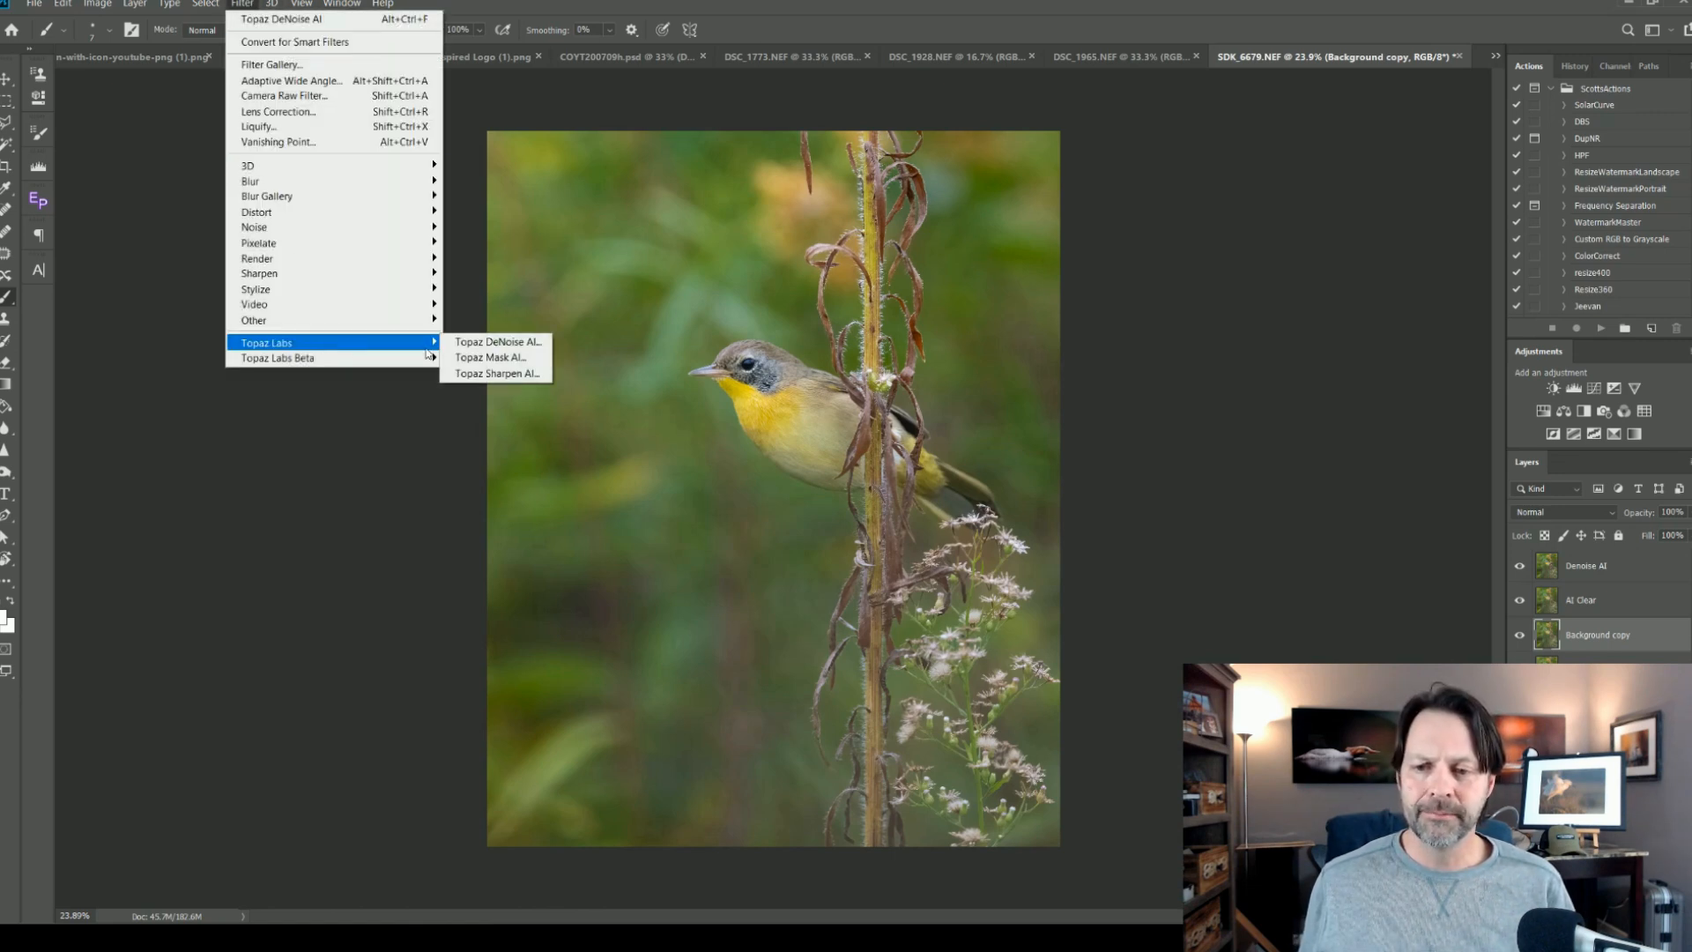
pyautogui.click(491, 349)
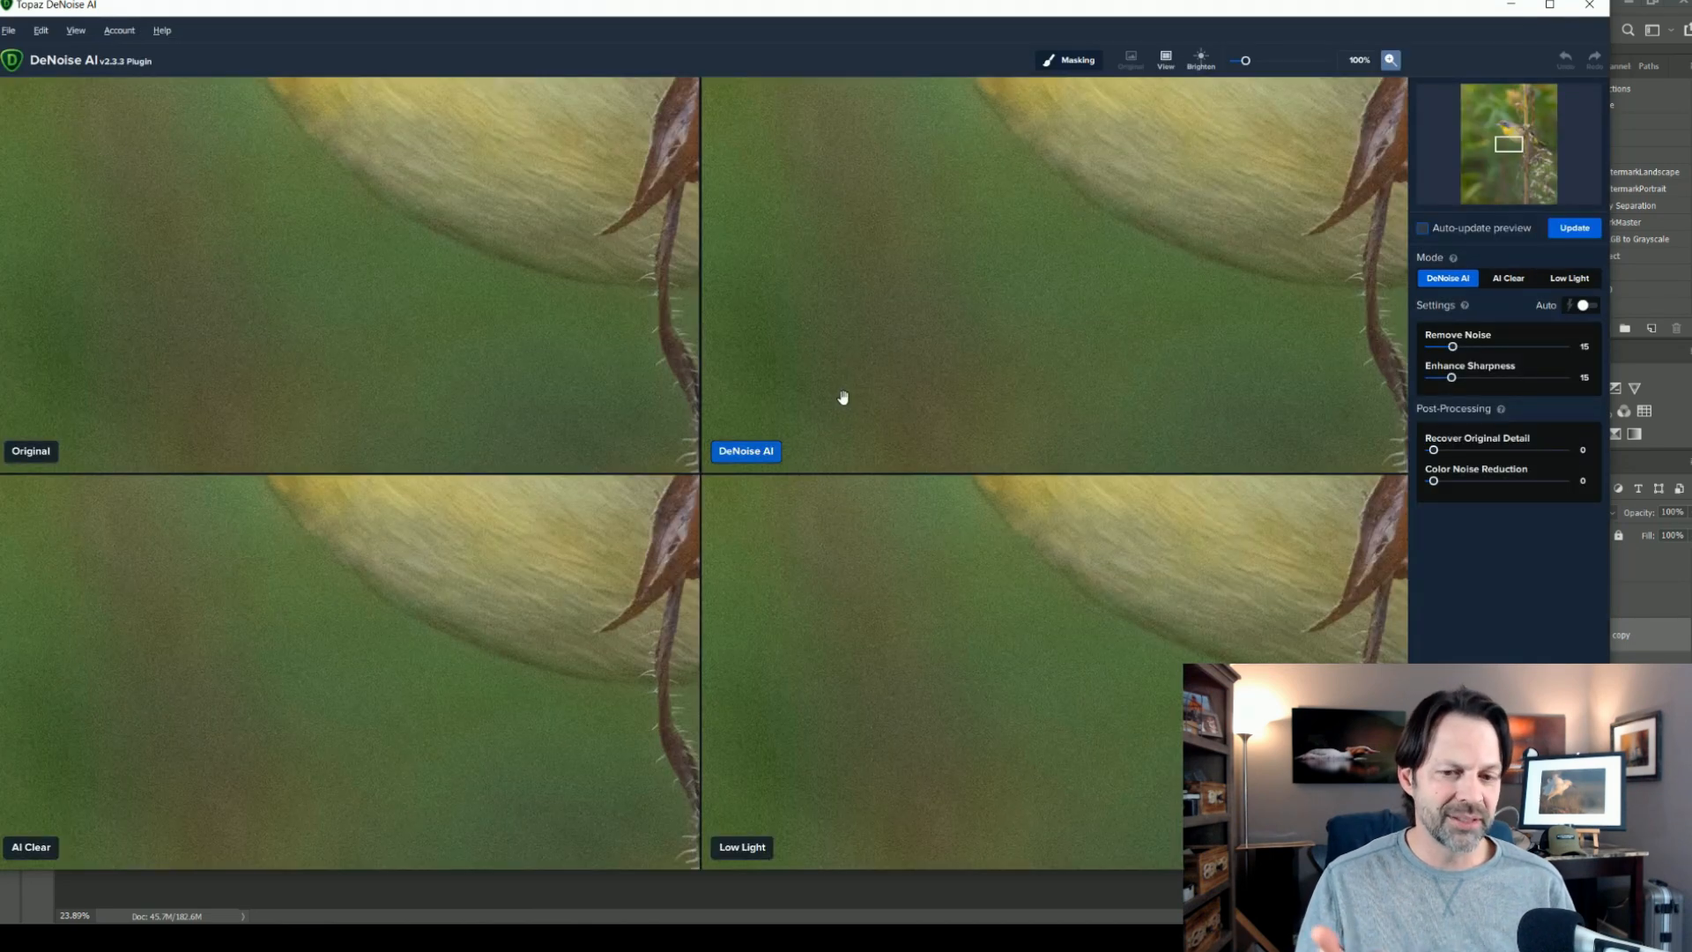
pyautogui.moveTo(305, 540); pyautogui.dragTo(508, 791)
pyautogui.moveTo(430, 587); pyautogui.dragTo(454, 785)
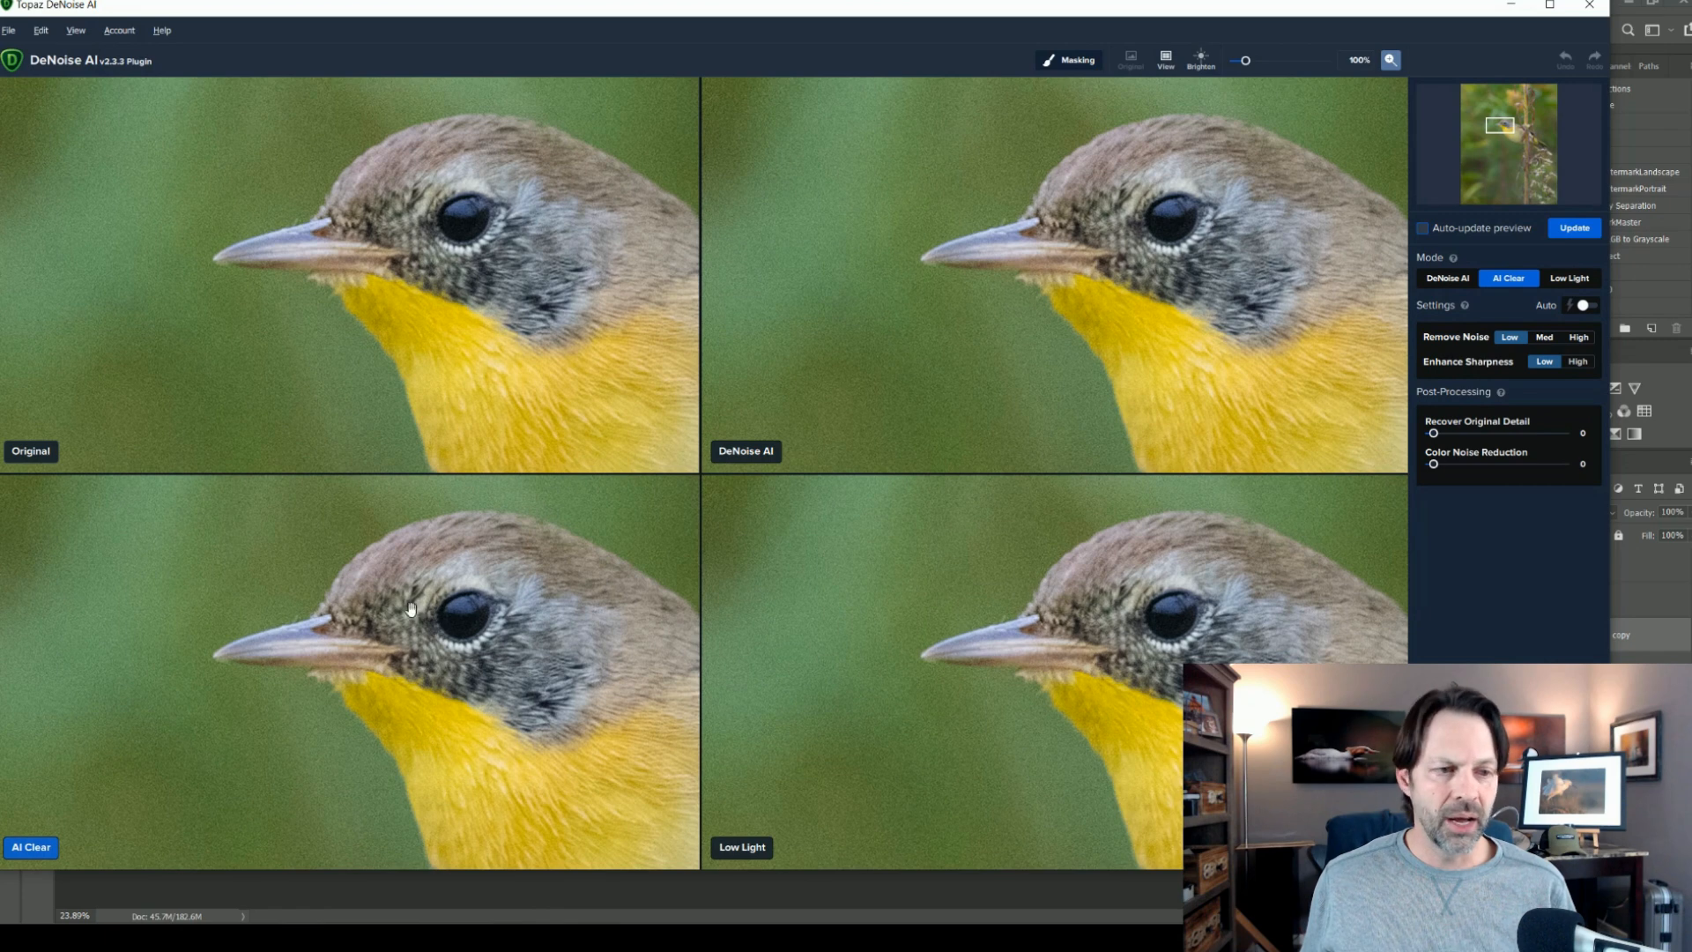
# For AI Clear, set Remove Noise to Med, Recover Original Detail to 34 and Color Noise Reduction to 14, and update the preview
pyautogui.click(1544, 337)
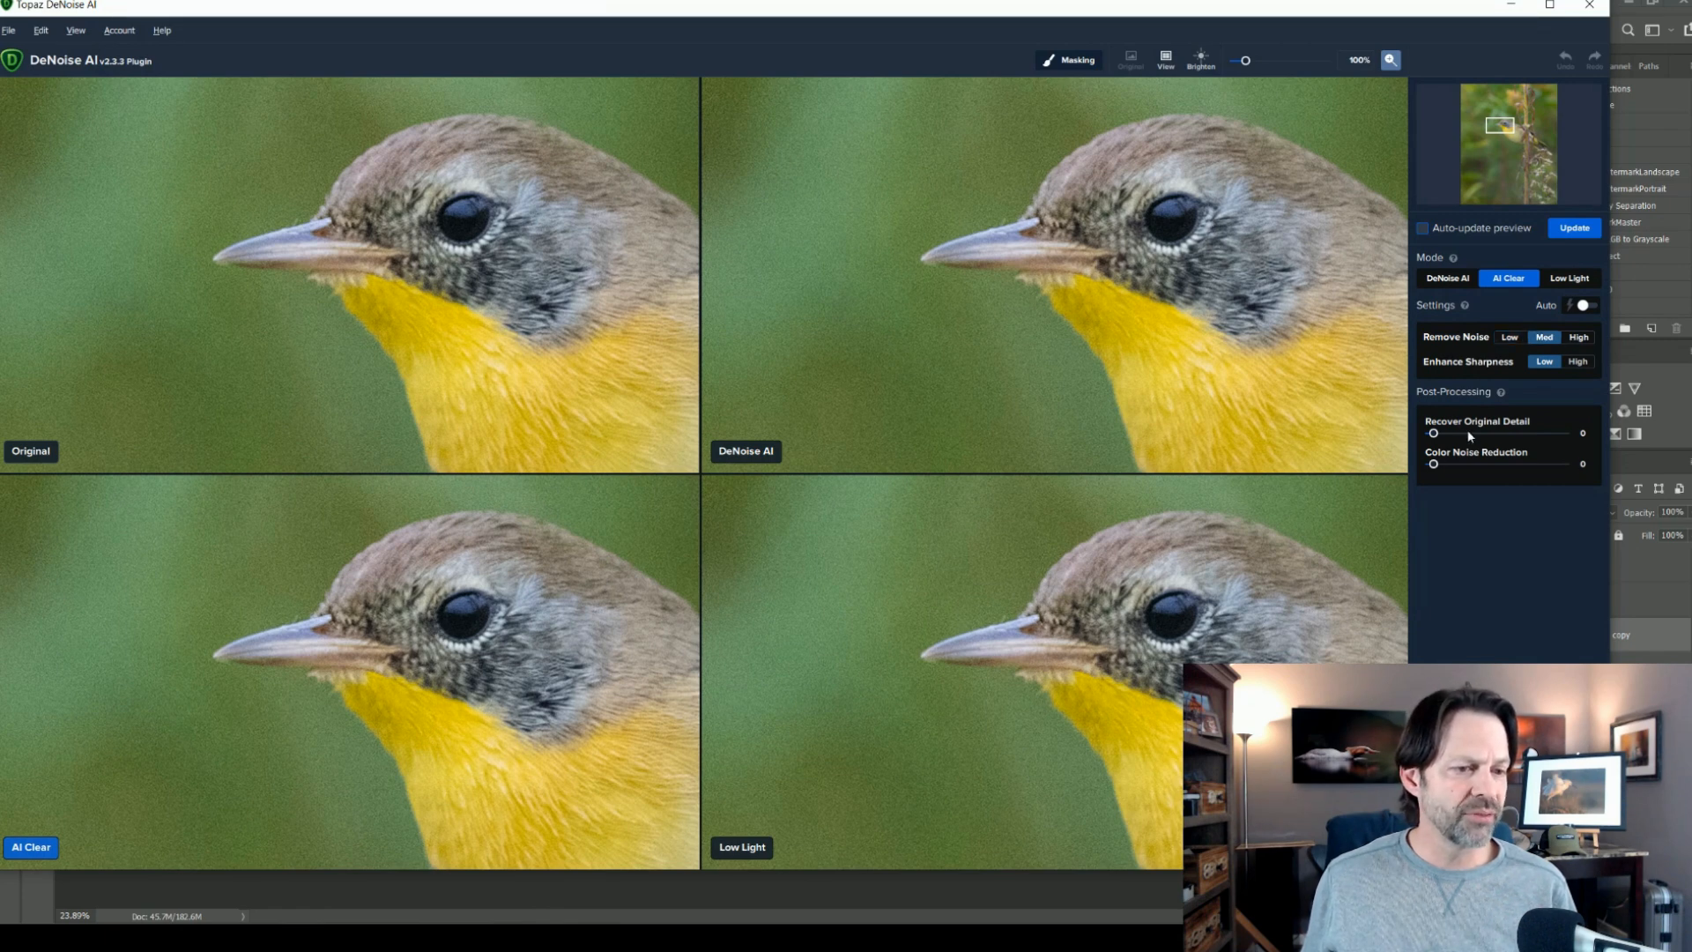
pyautogui.click(1445, 464)
pyautogui.moveTo(1463, 435)
pyautogui.mouseDown()
pyautogui.moveTo(1476, 440)
pyautogui.moveTo(1452, 464)
pyautogui.mouseUp()
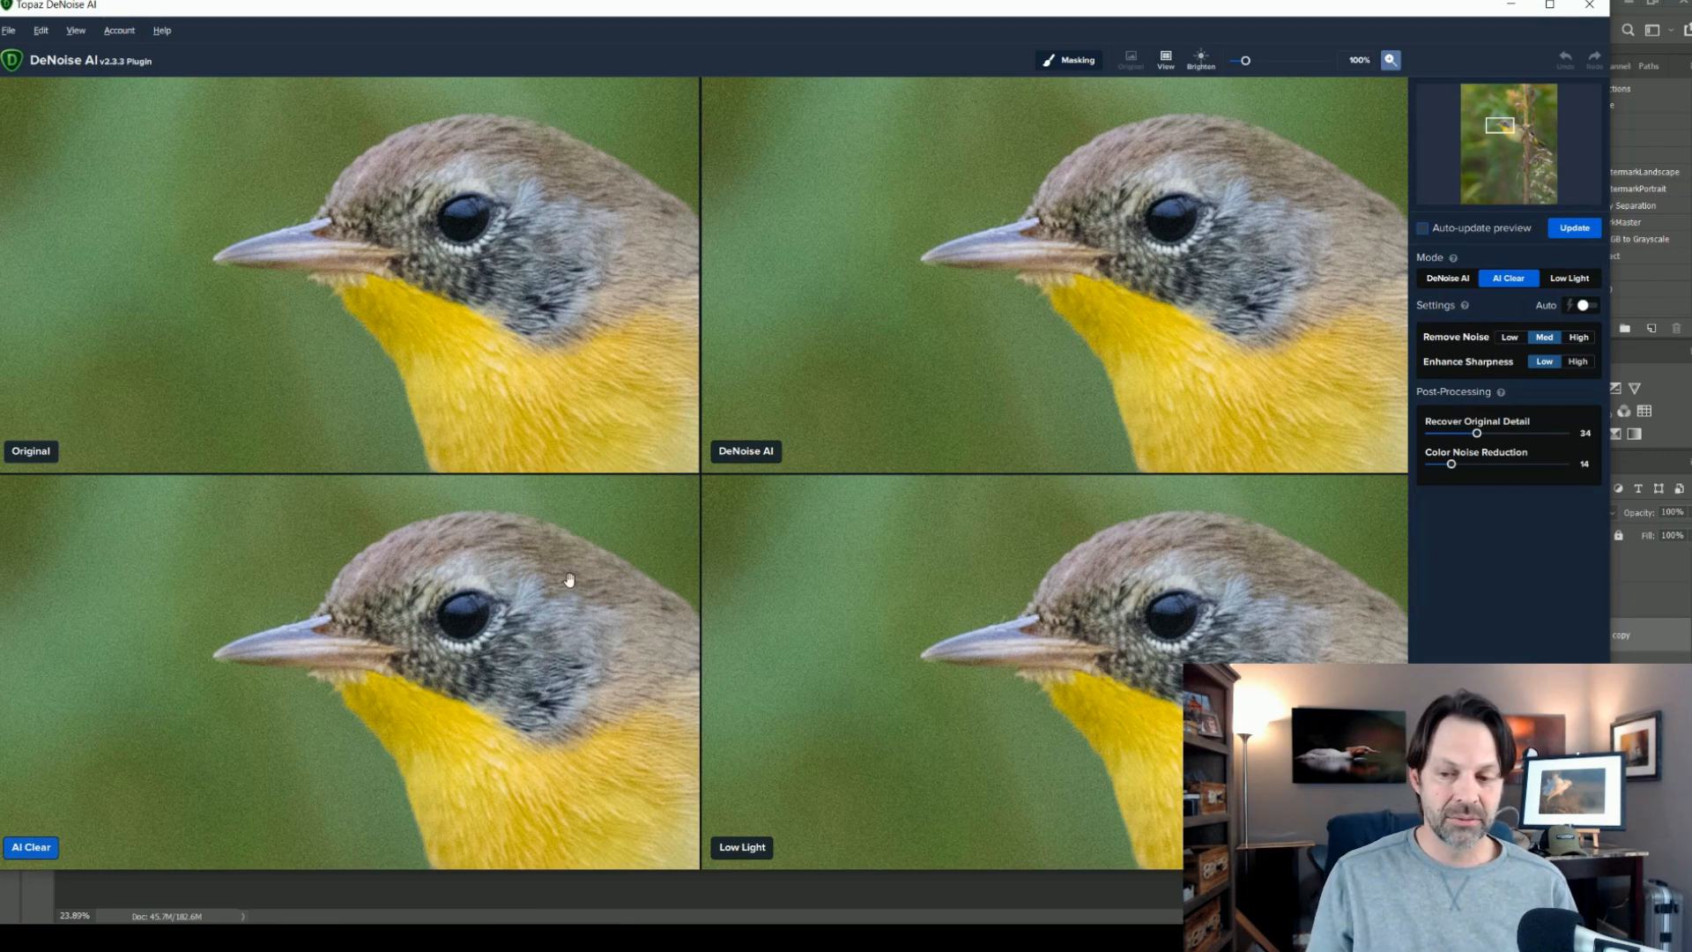
pyautogui.click(1585, 230)
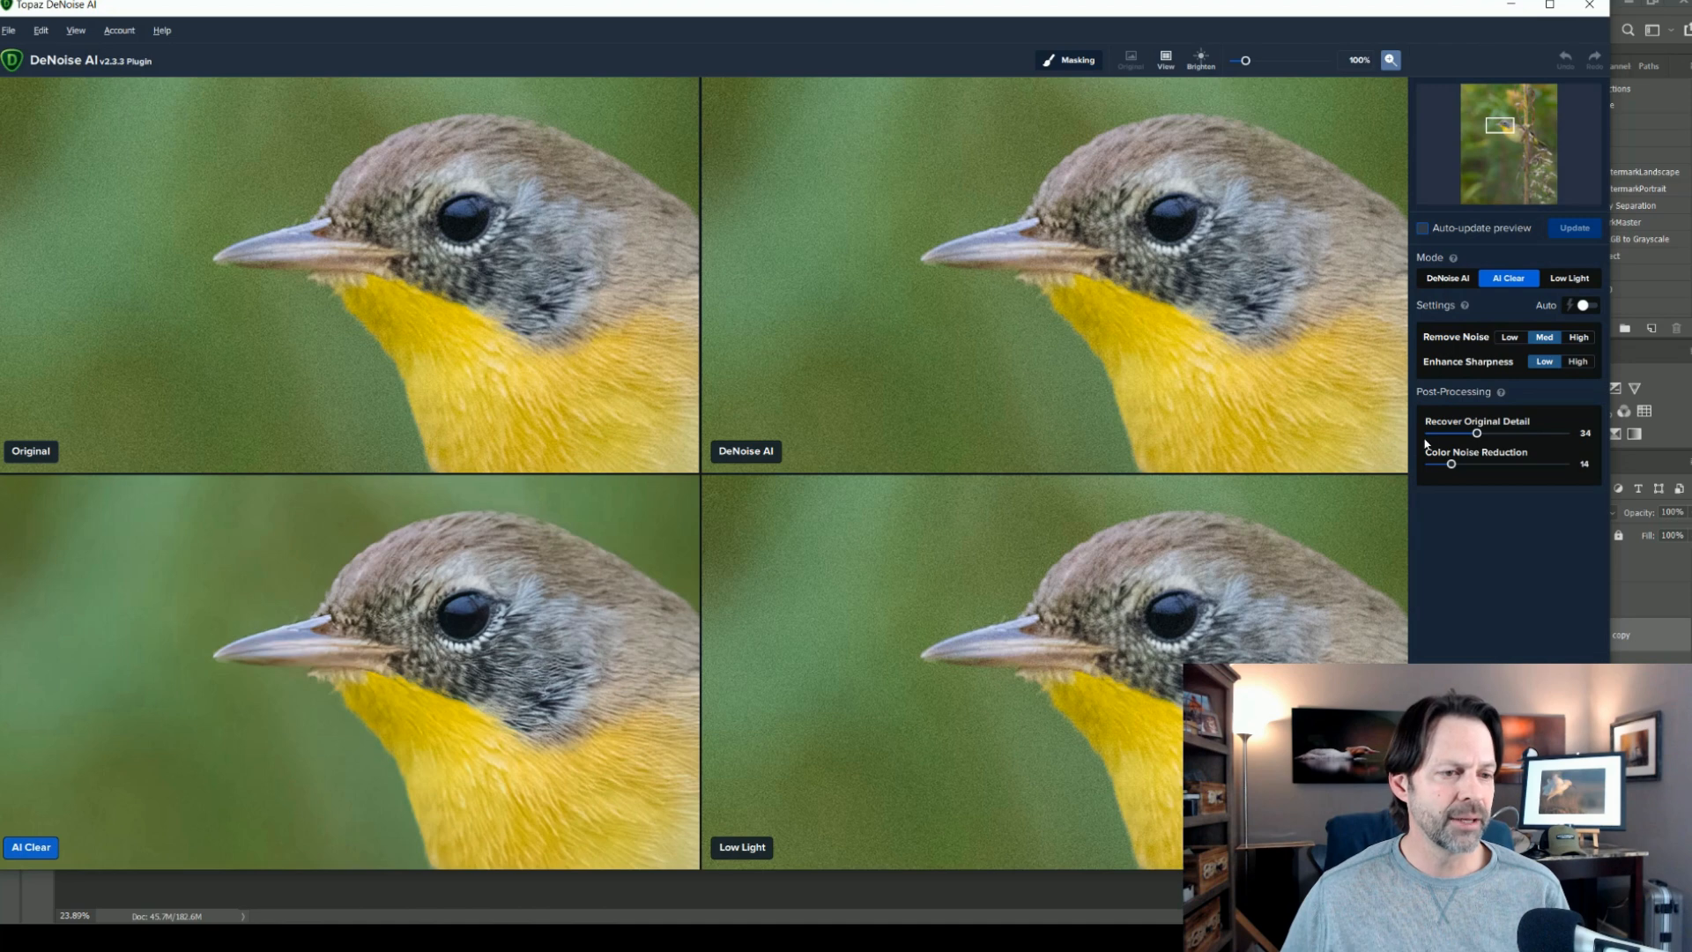
# Switch to the Low Light mode, set Remove Noise to 58 and Enhance Sharpness to 32, and apply it to the layer
pyautogui.click(742, 845)
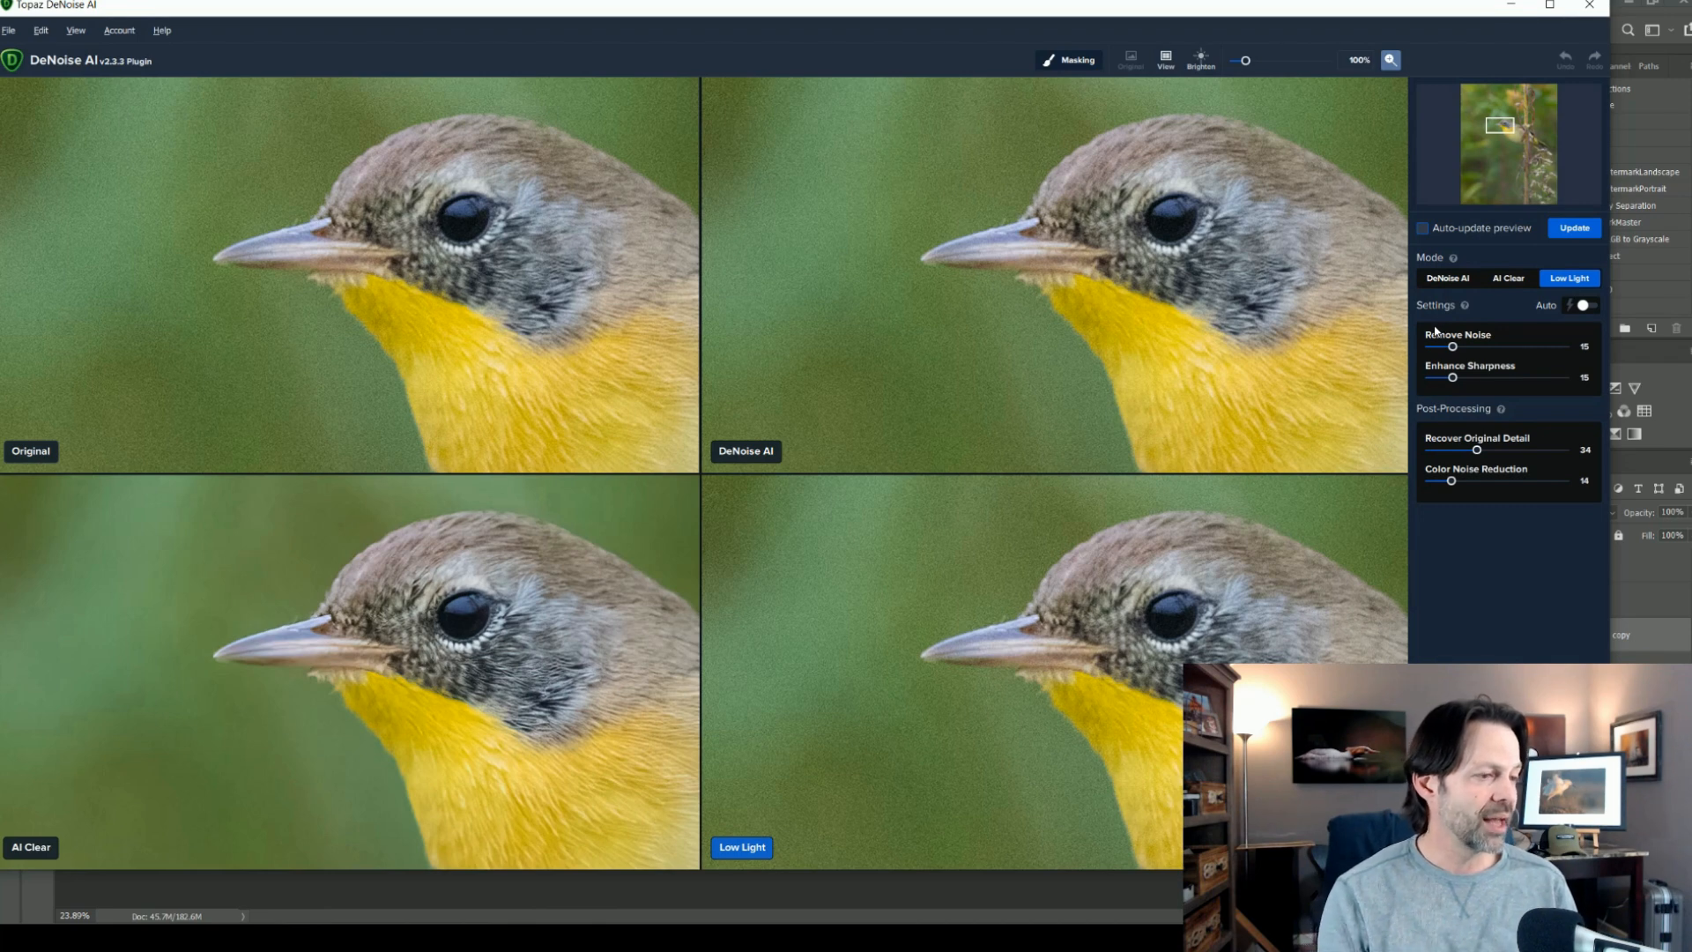
pyautogui.moveTo(1454, 347); pyautogui.dragTo(1477, 384)
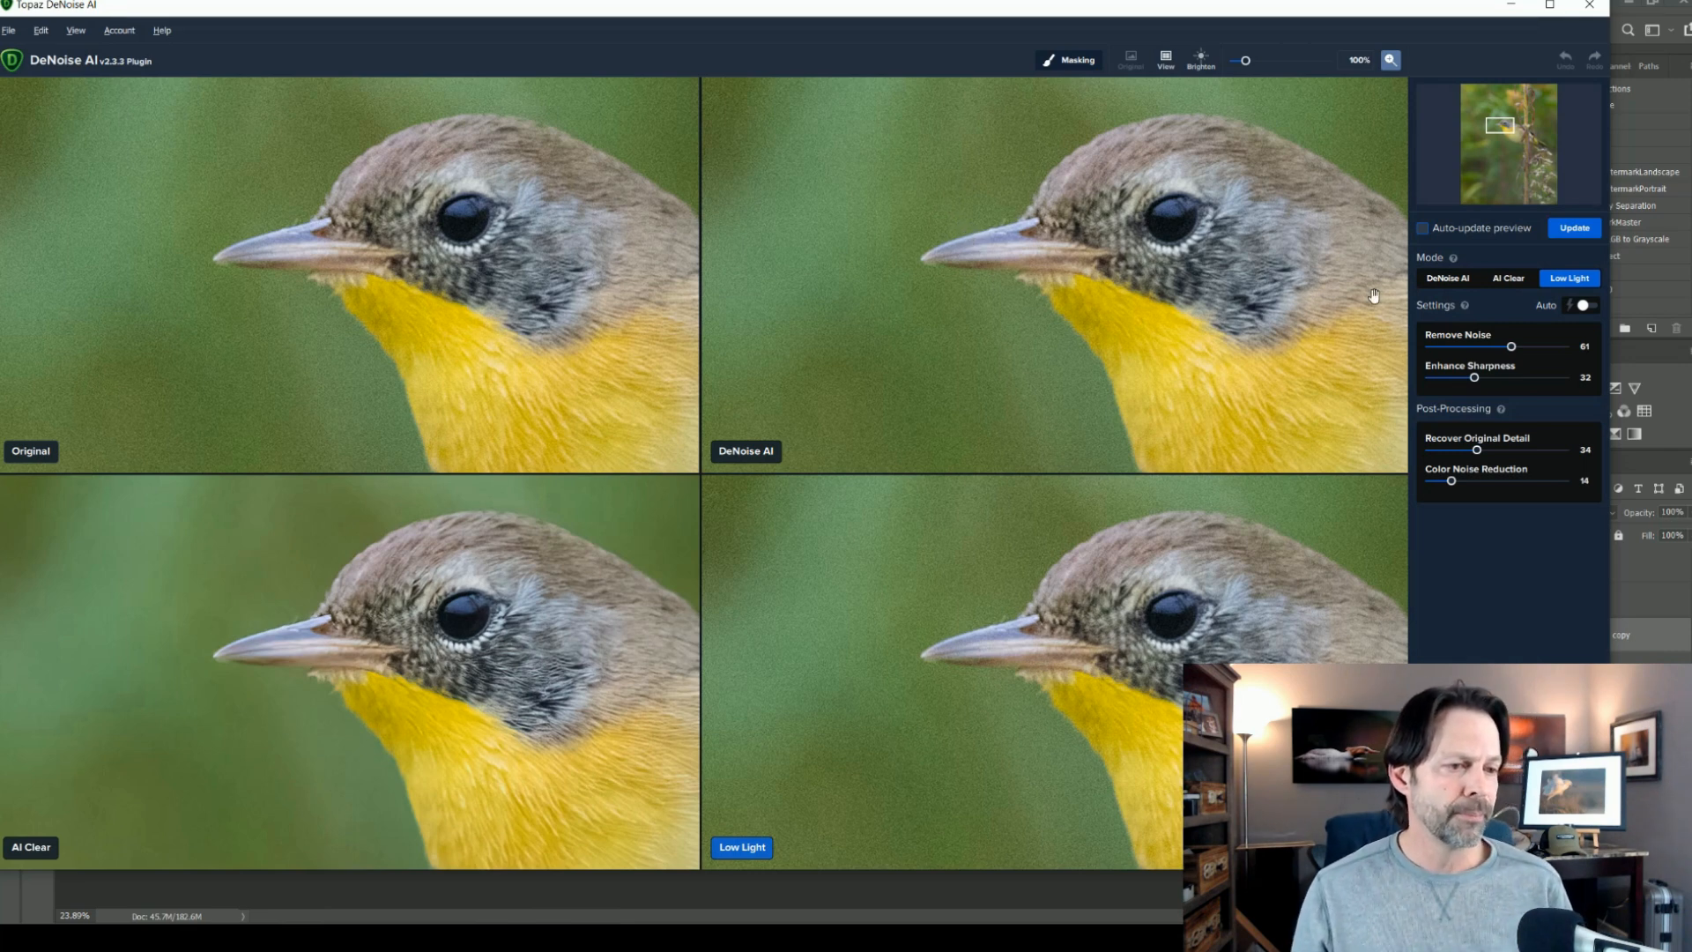
pyautogui.click(1511, 347)
pyautogui.moveTo(1511, 348); pyautogui.dragTo(1508, 348)
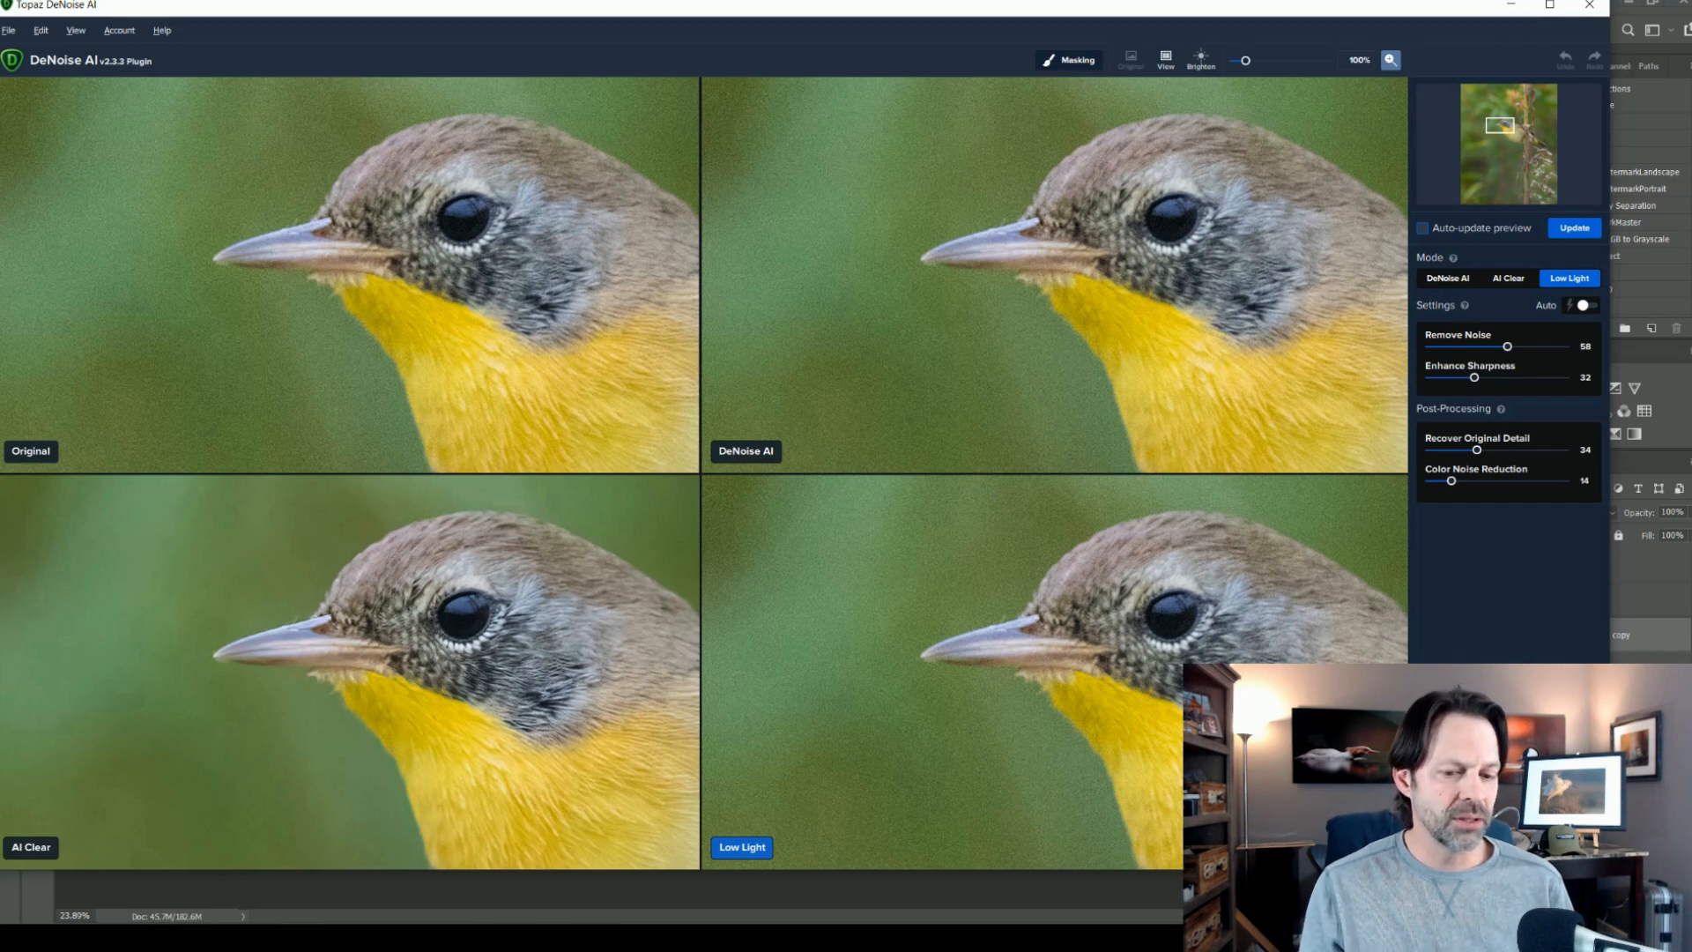
pyautogui.click(1556, 848)
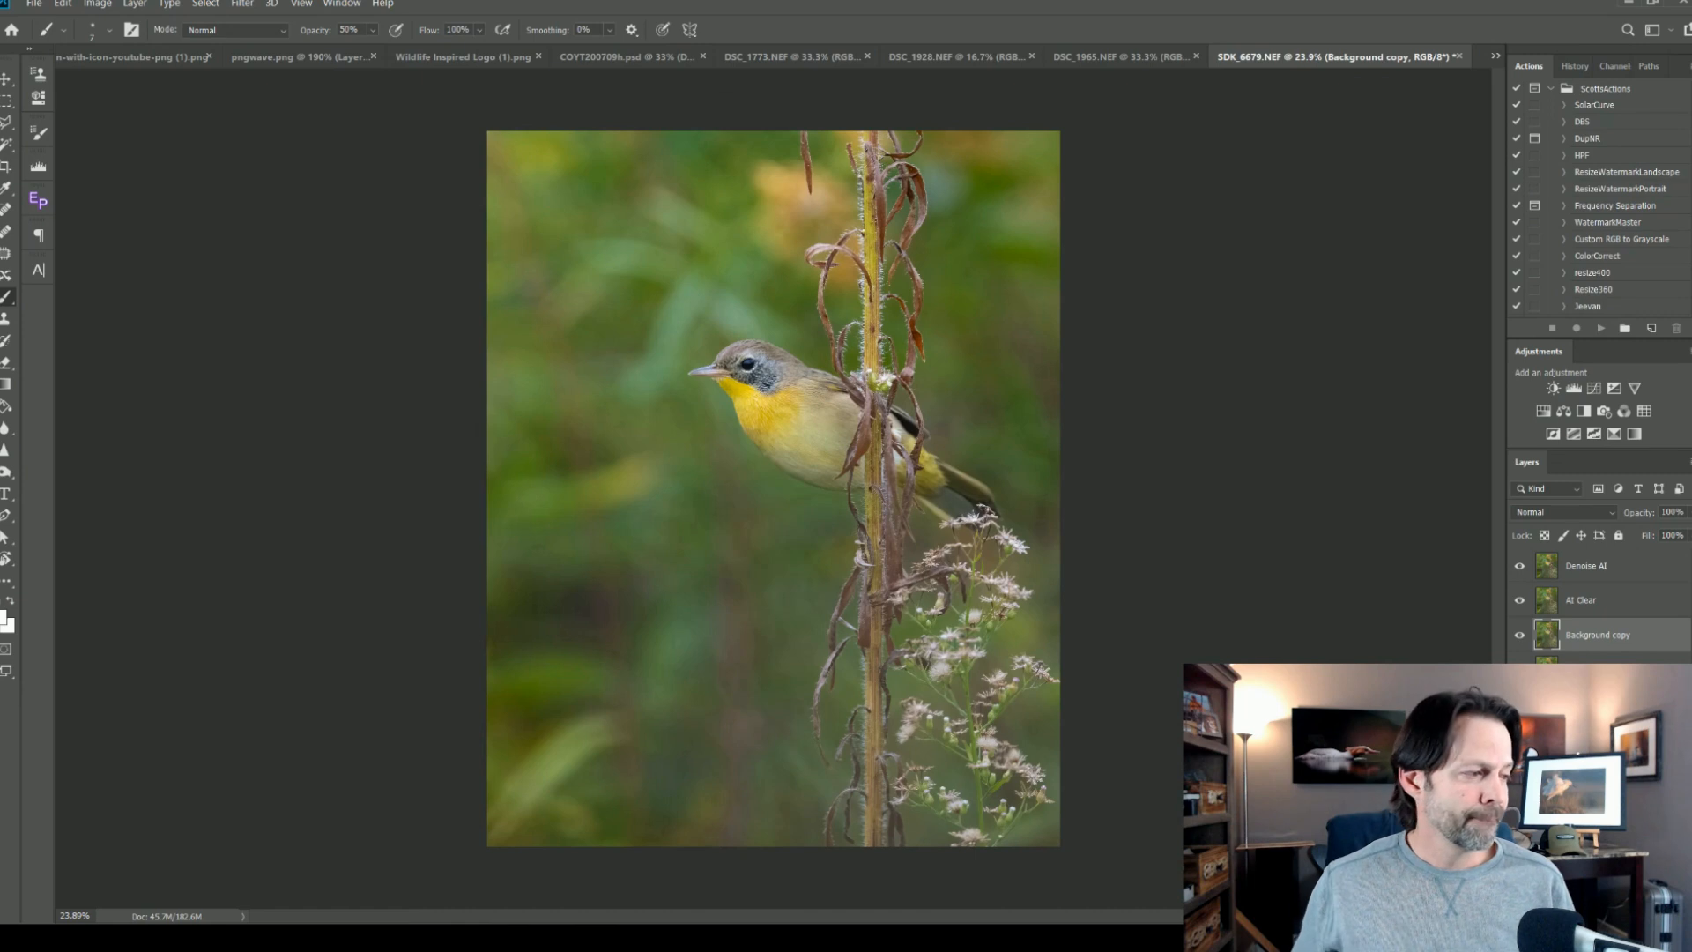
# Rename the Background copy layer as LowLight
pyautogui.rightClick(1599, 635)
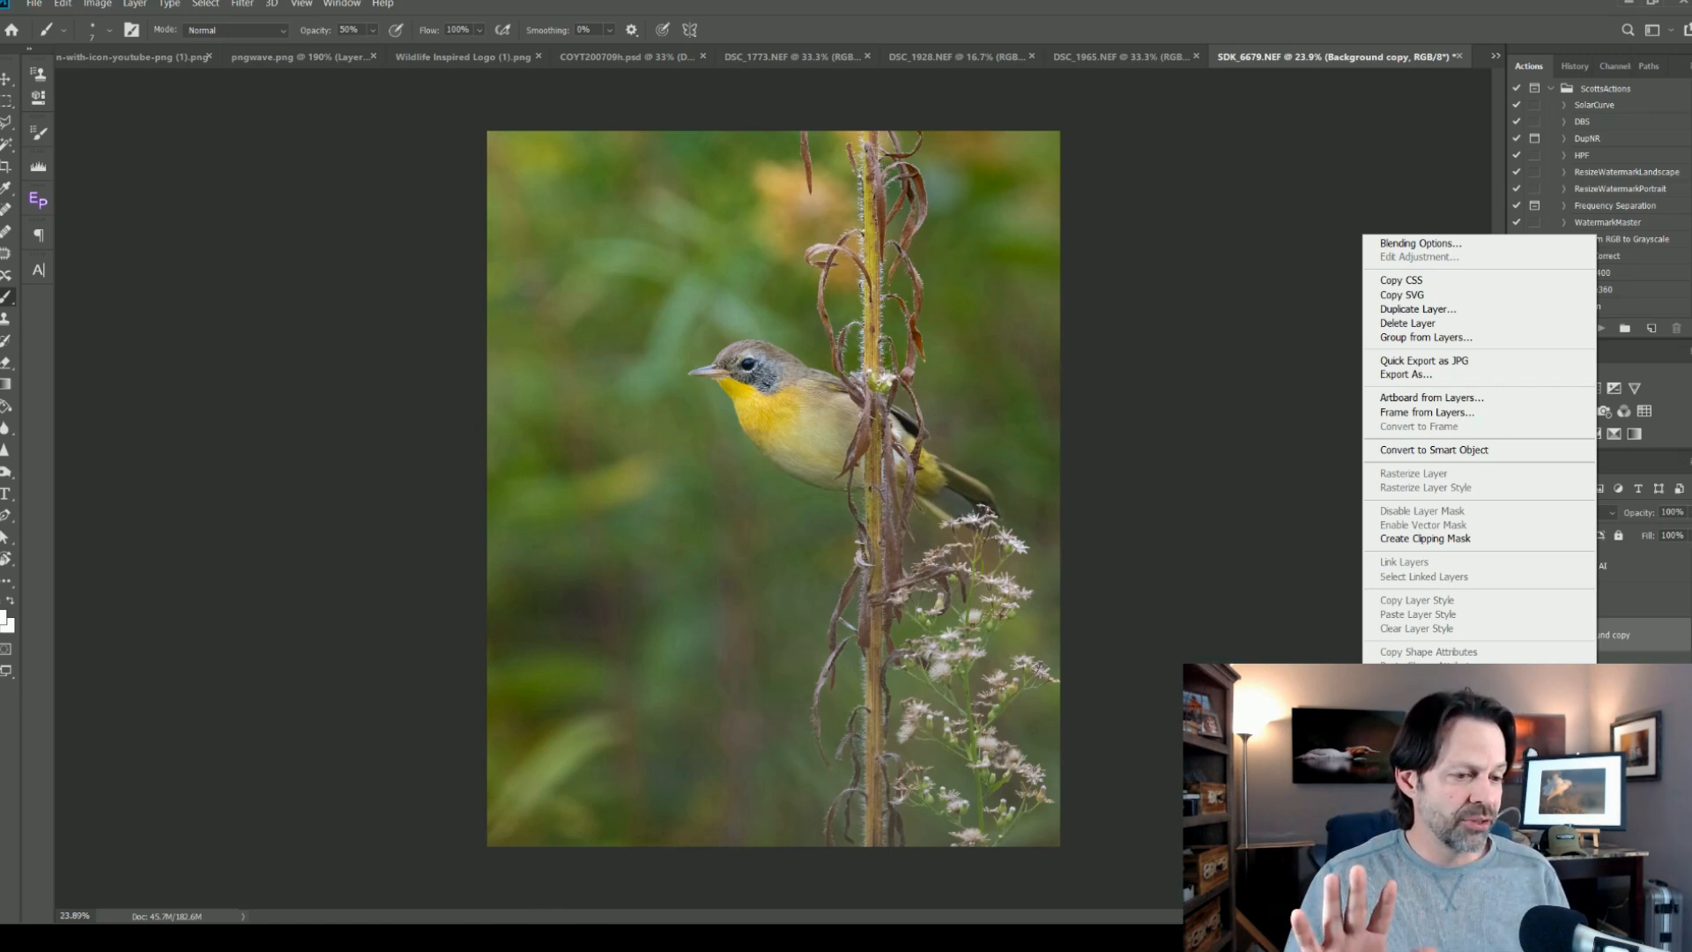
pyautogui.rightClick(1624, 643)
pyautogui.click(1625, 638)
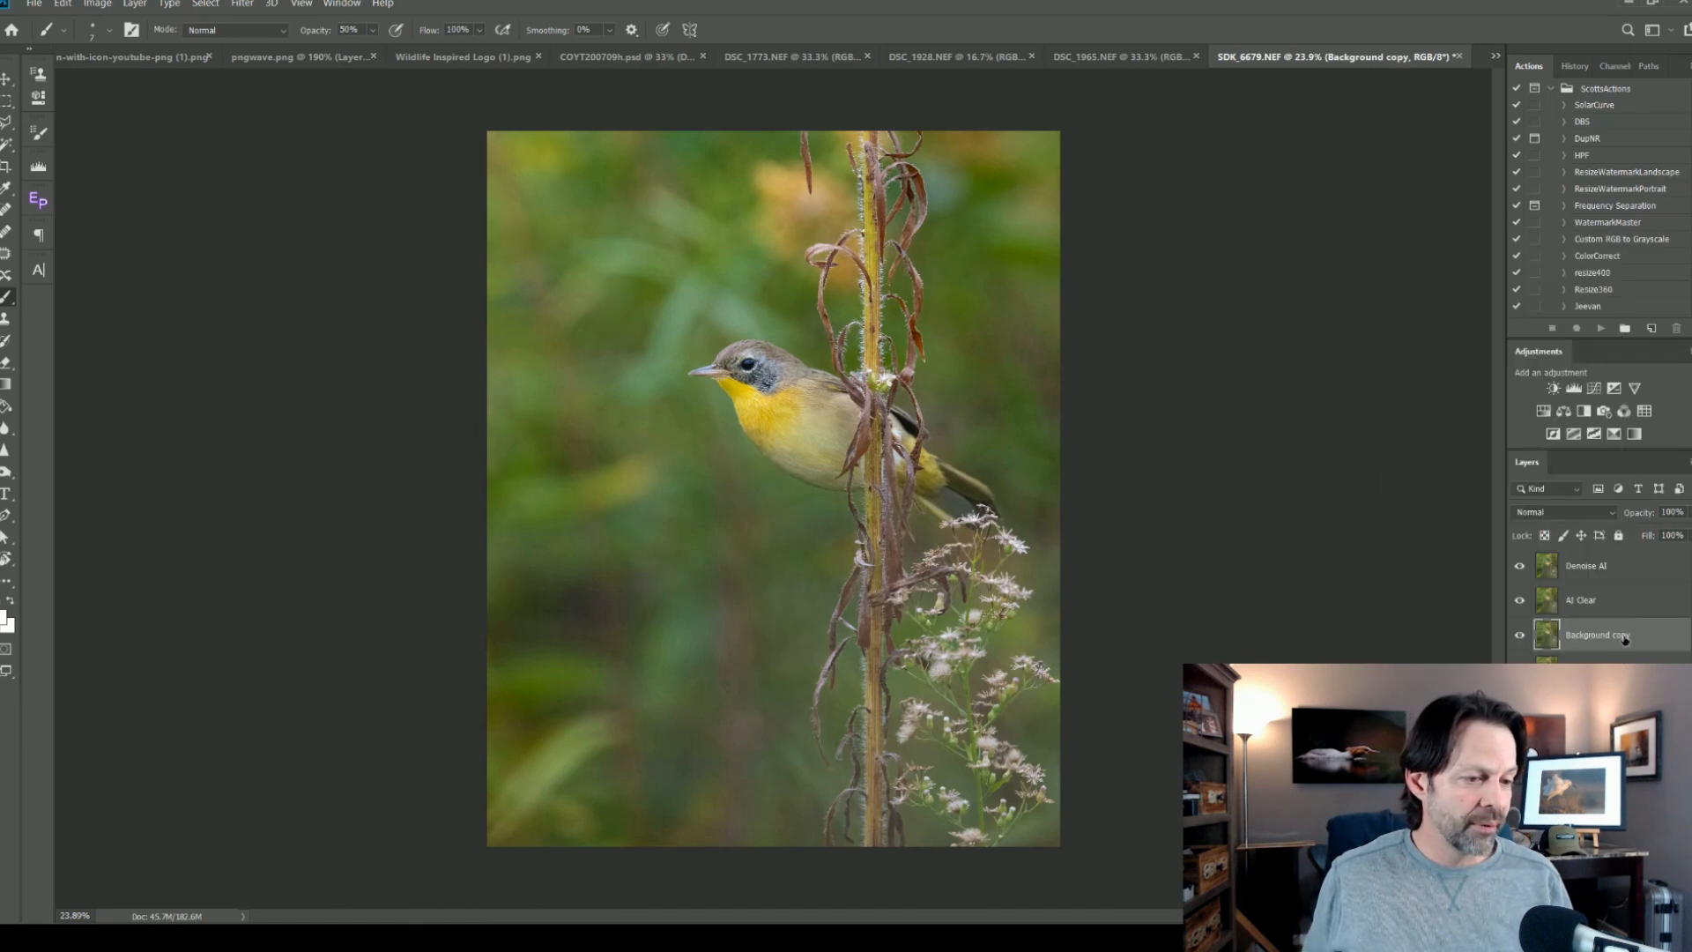
pyautogui.doubleClick(1631, 636)
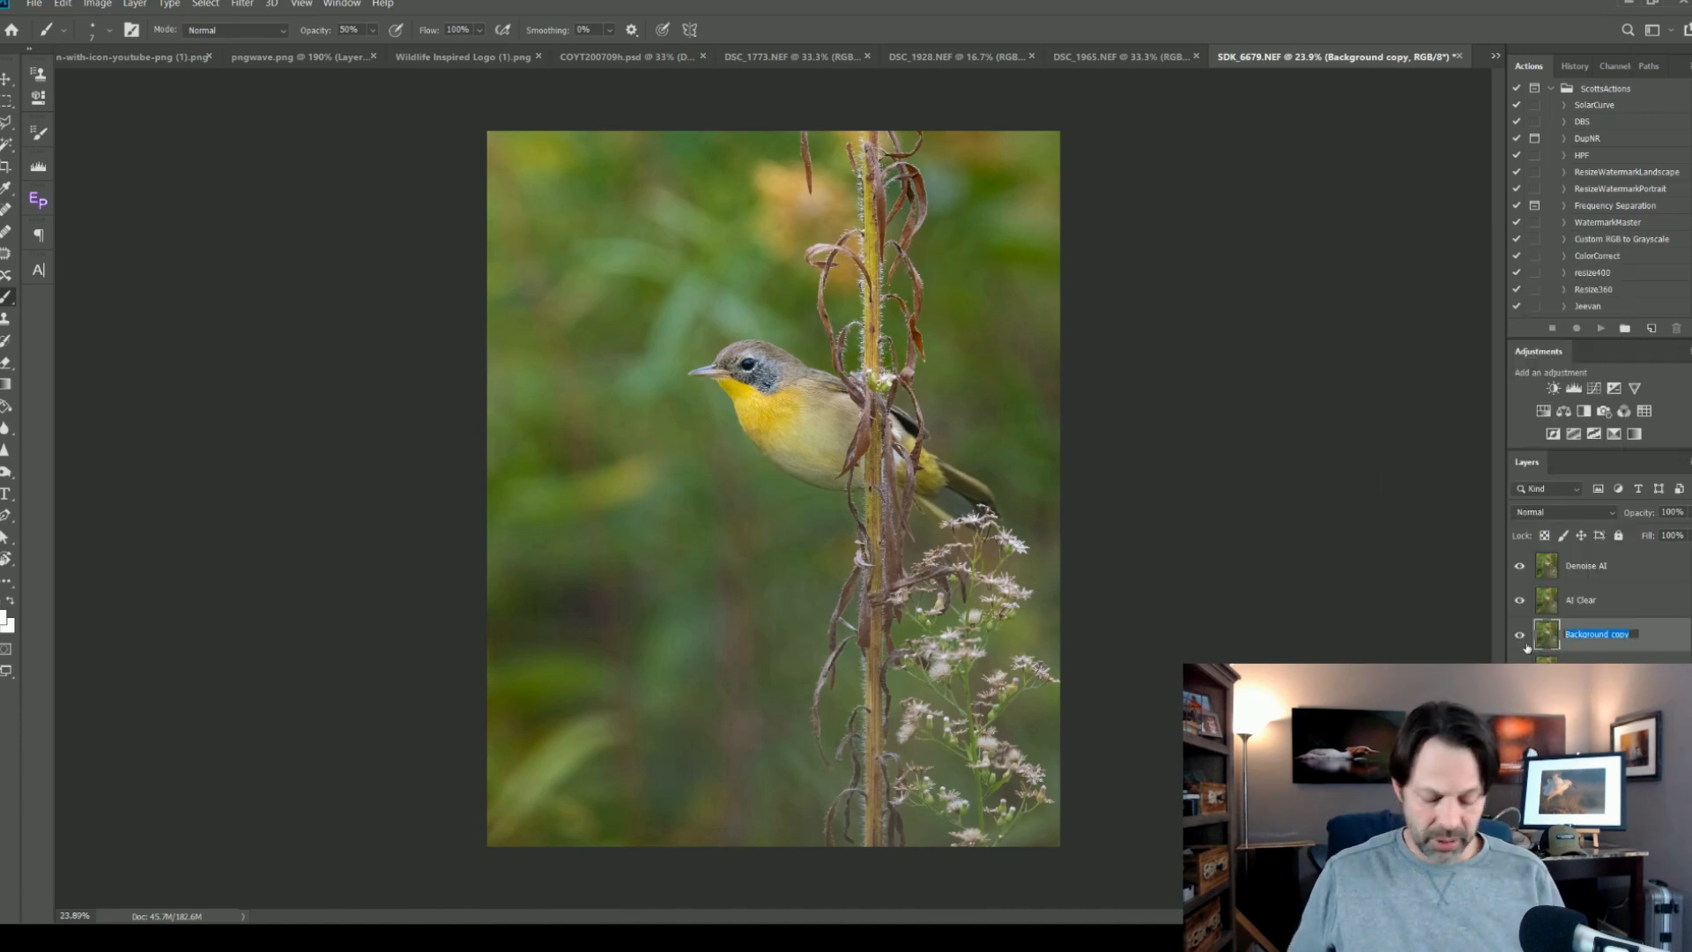
pyautogui.write('LowLight')
pyautogui.press('Return')
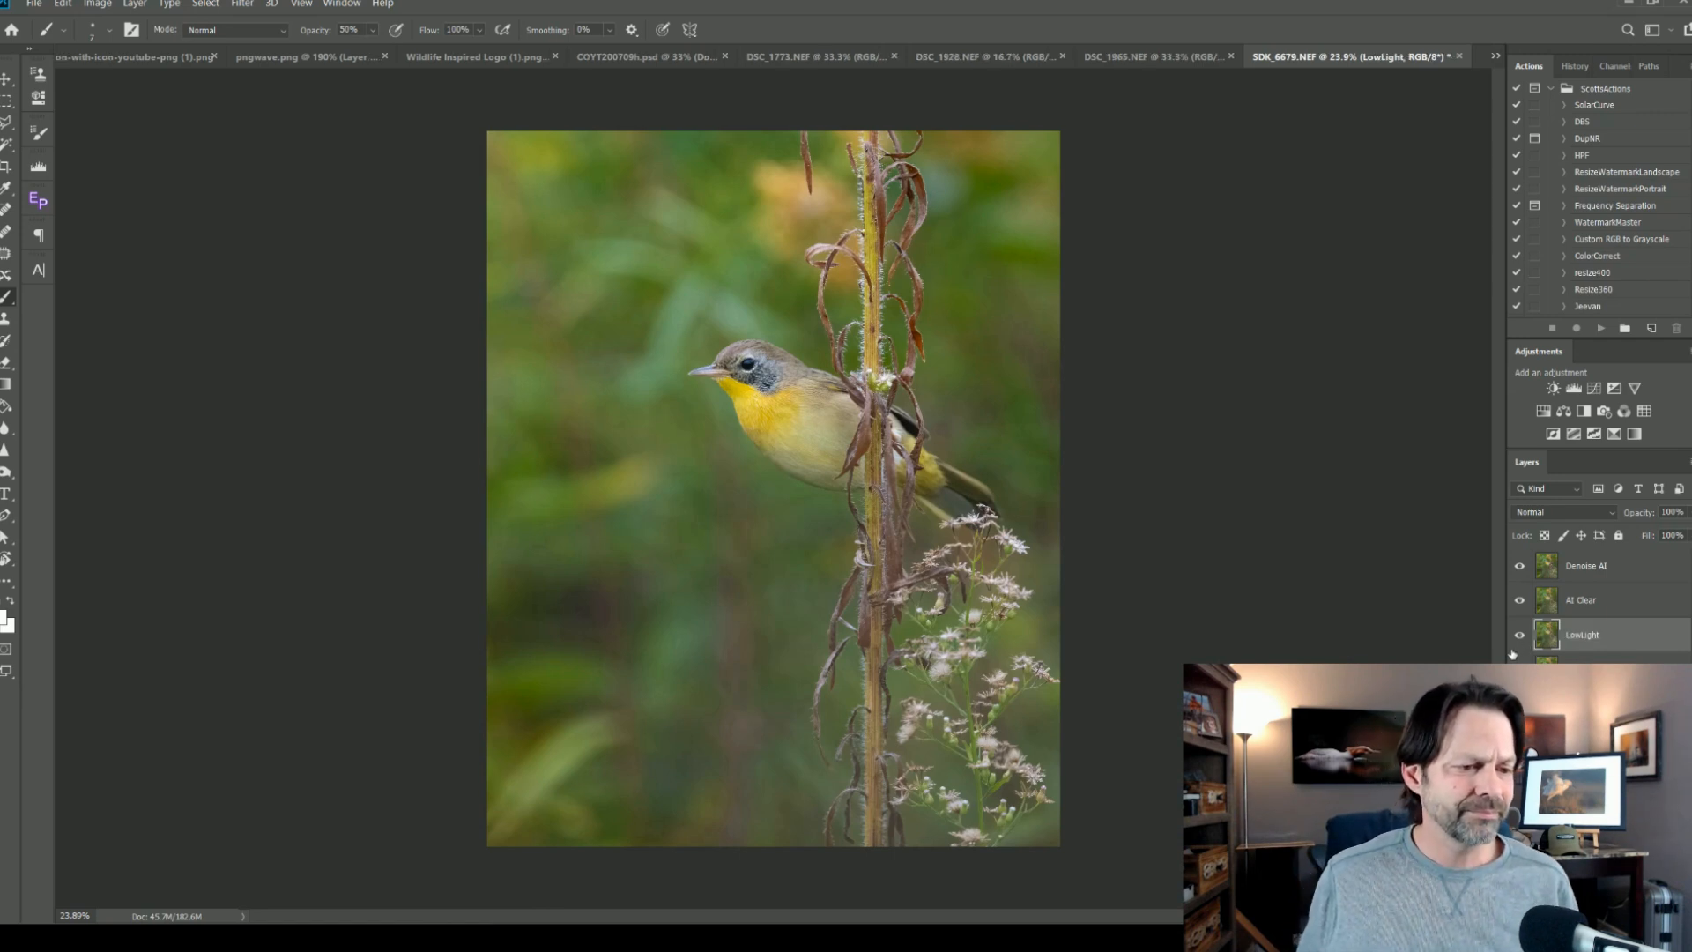
# Hide the Denoise AI, AI Clear and LowLight layers to examine the original noise around the bird's head
pyautogui.click(1519, 566)
pyautogui.click(1520, 600)
pyautogui.click(1523, 635)
pyautogui.scroll(7, 744, 389)
pyautogui.moveTo(829, 556); pyautogui.dragTo(868, 762)
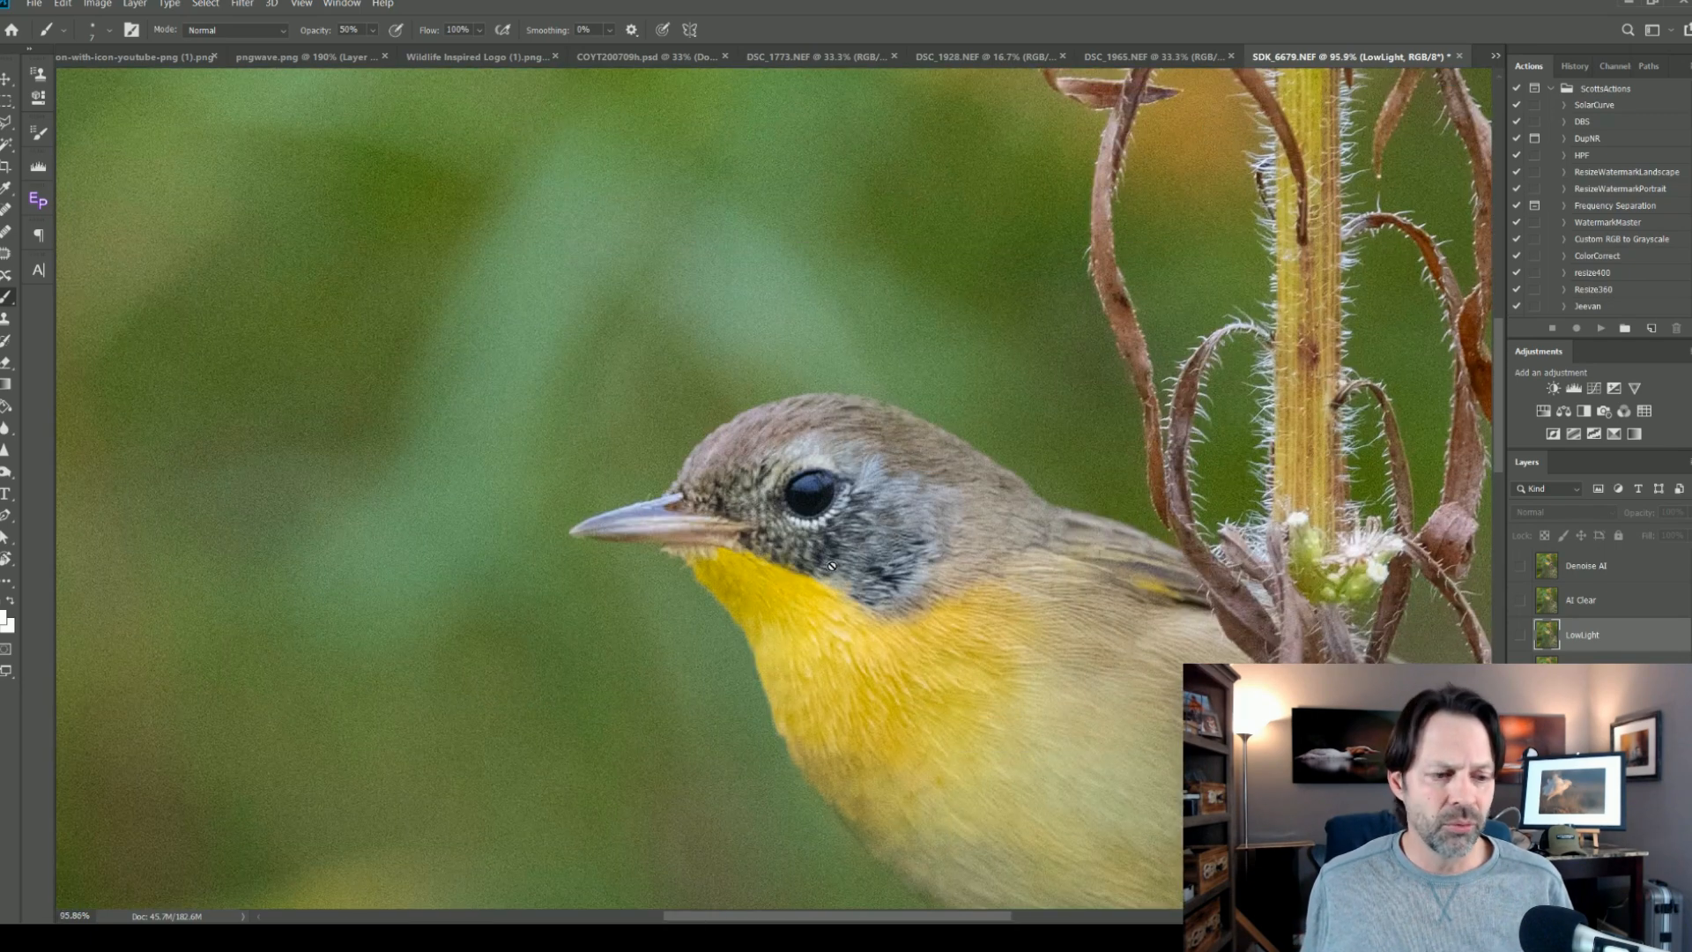
# Toggle the LowLight layer's visibility to compare its noise reduction with the original around the bird's head, leaving the layer shown
pyautogui.click(1520, 636)
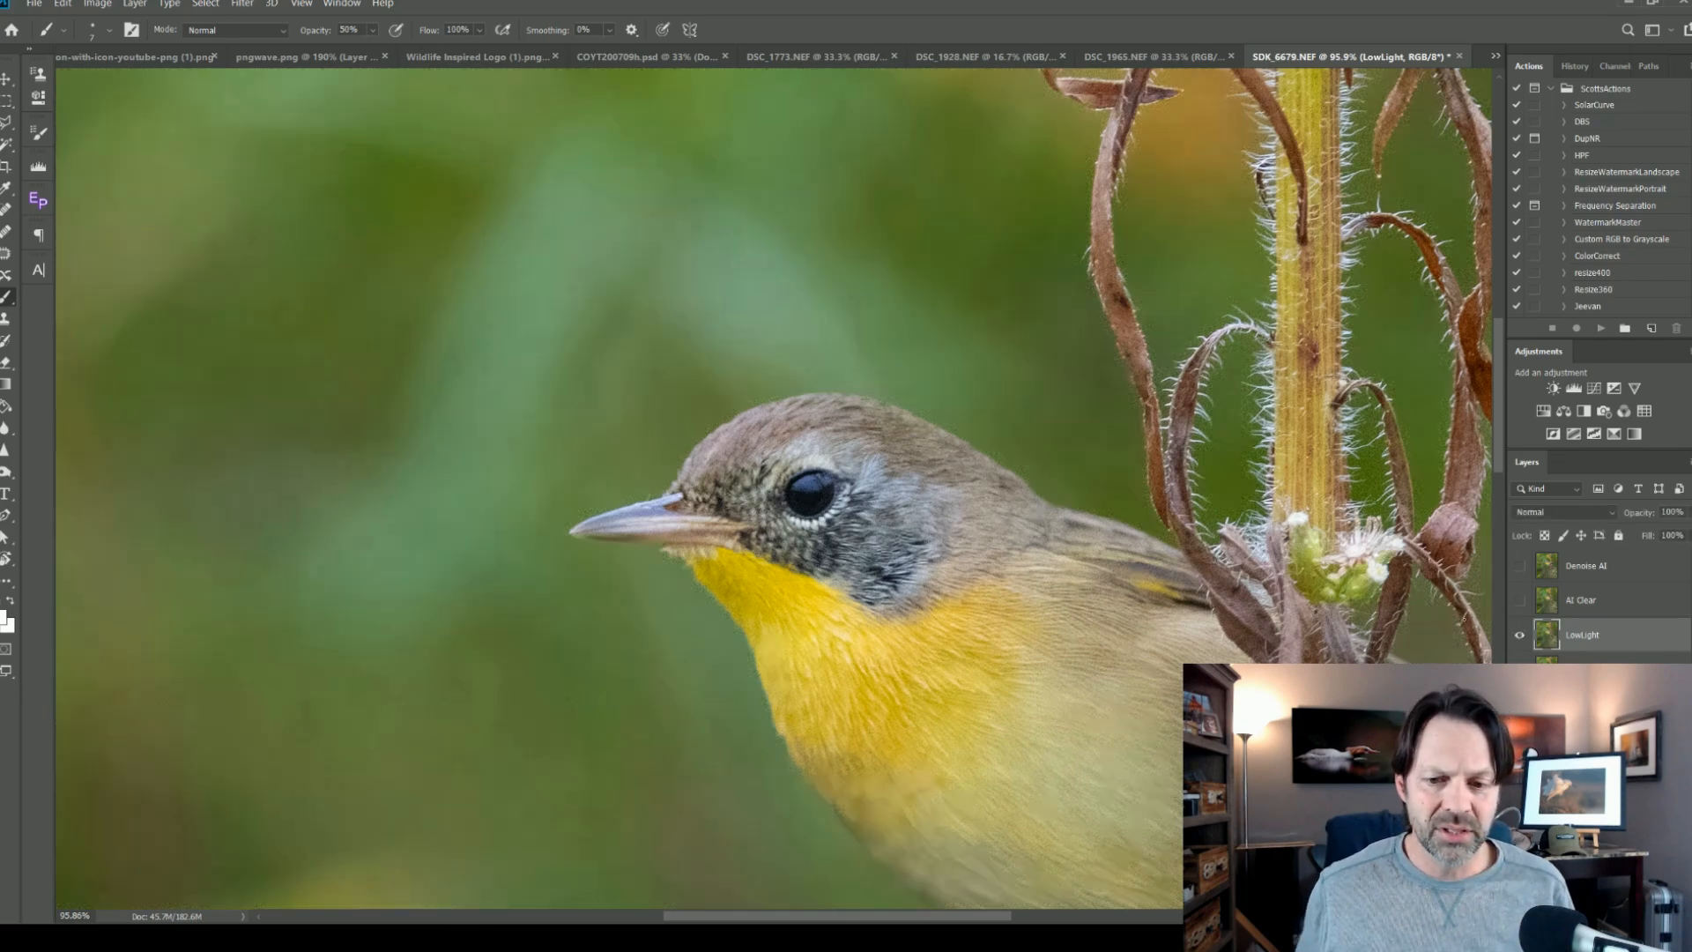
pyautogui.scroll(4, 532, 403)
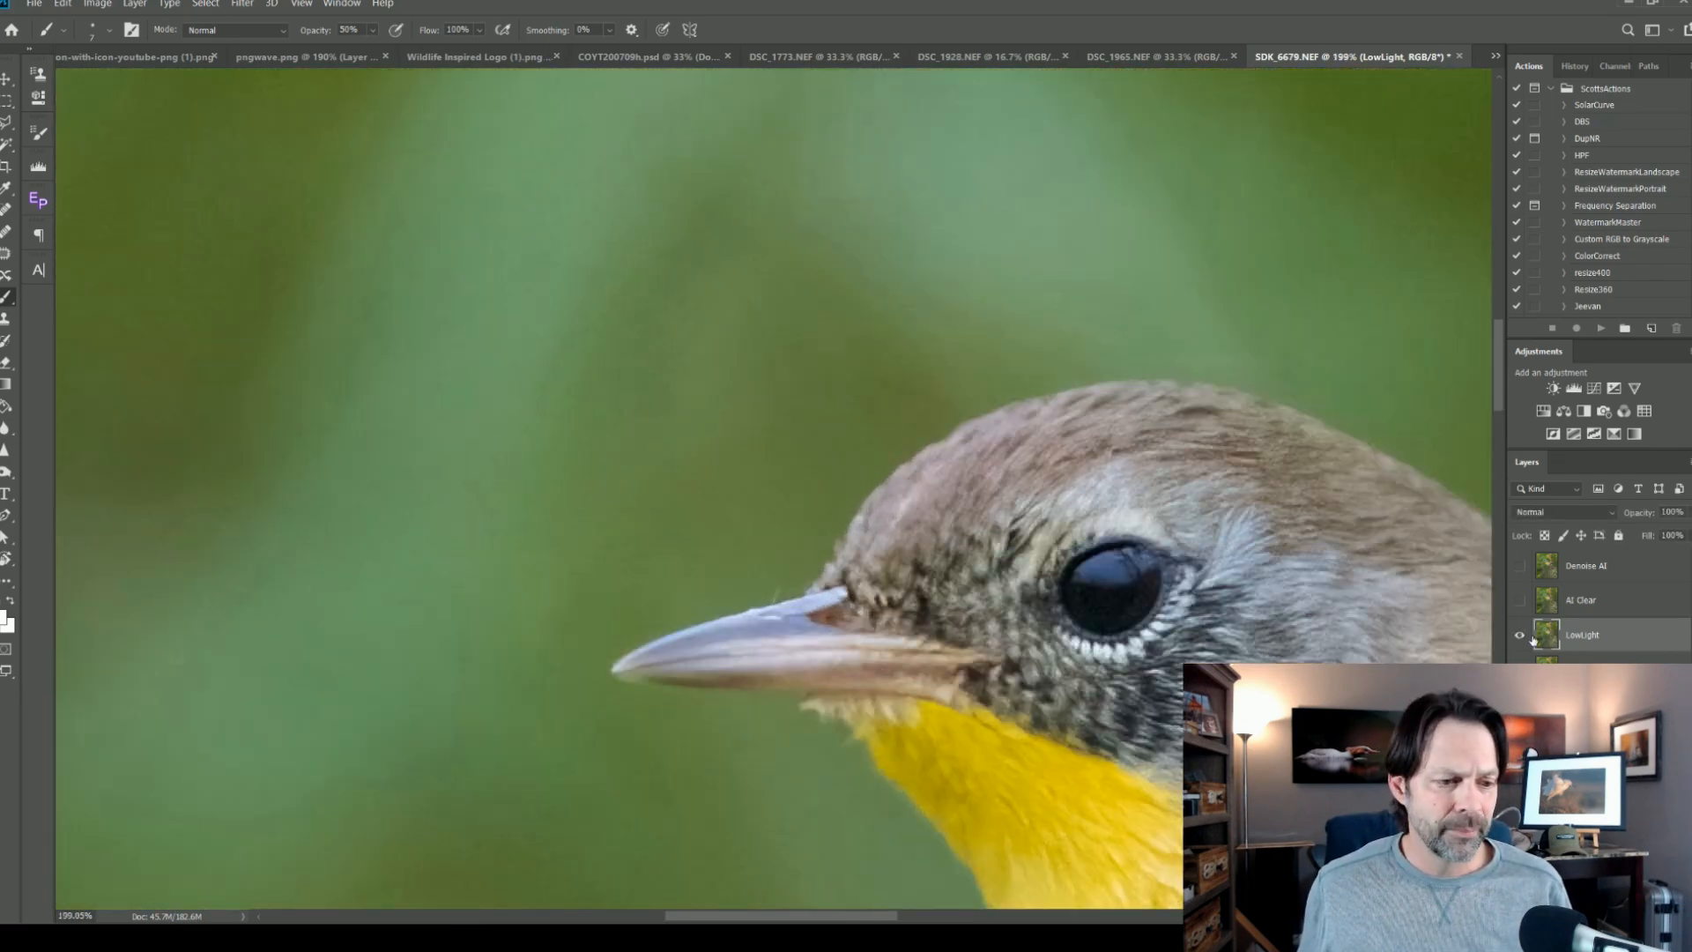
pyautogui.click(1520, 636)
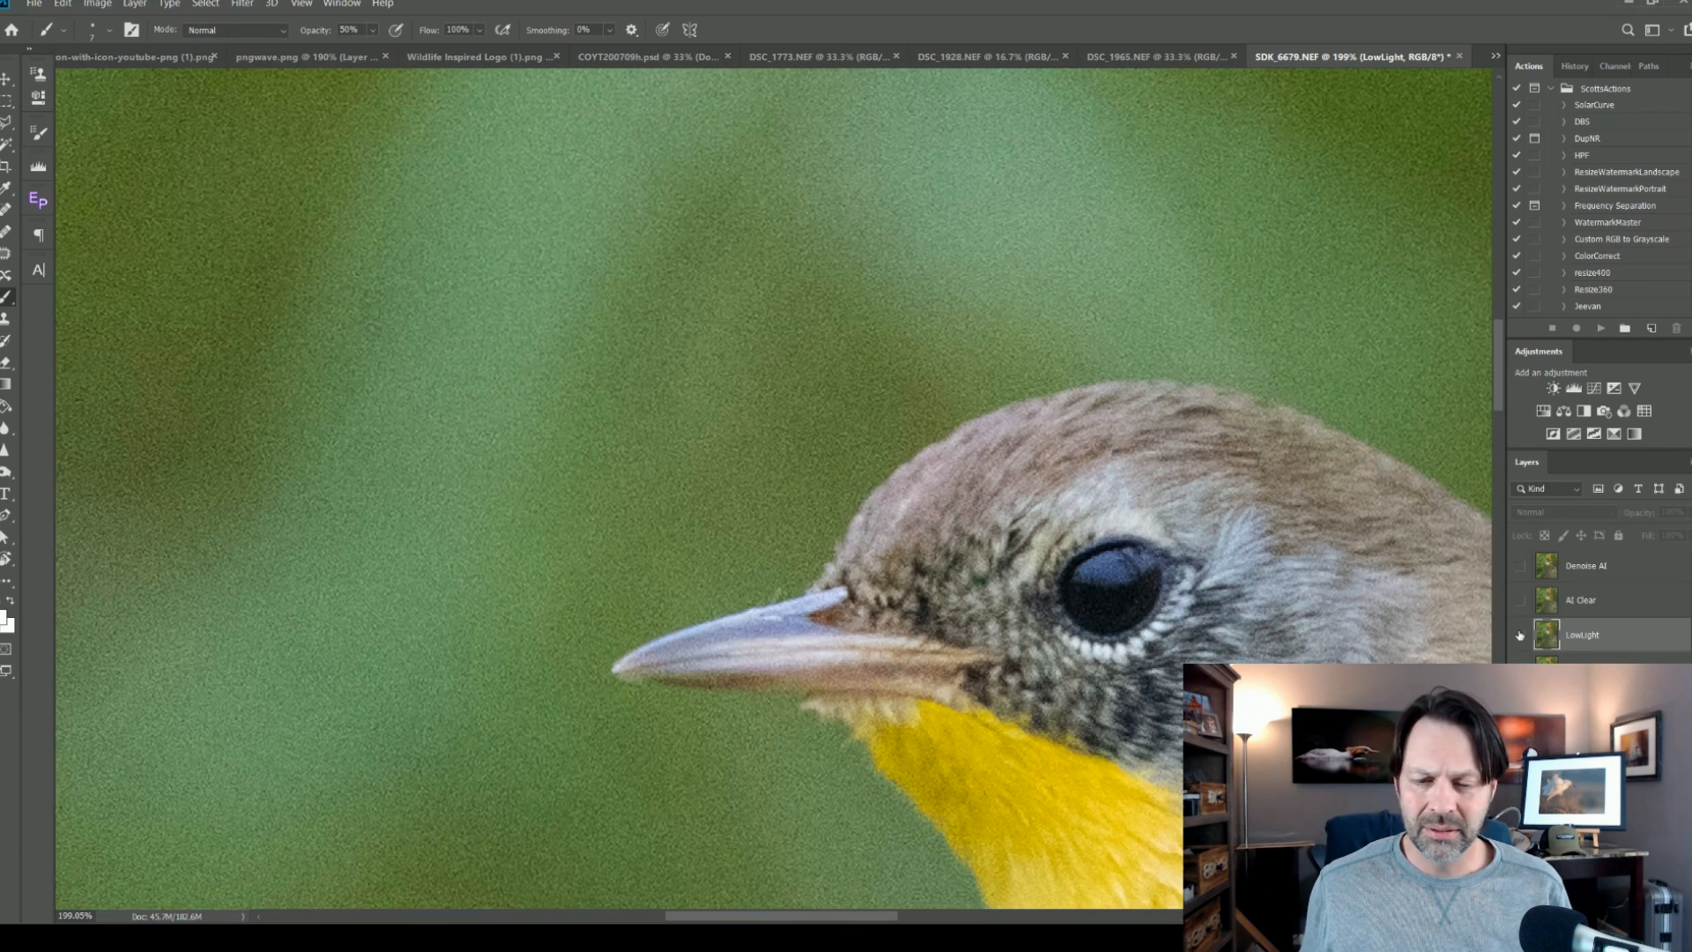
pyautogui.click(1521, 636)
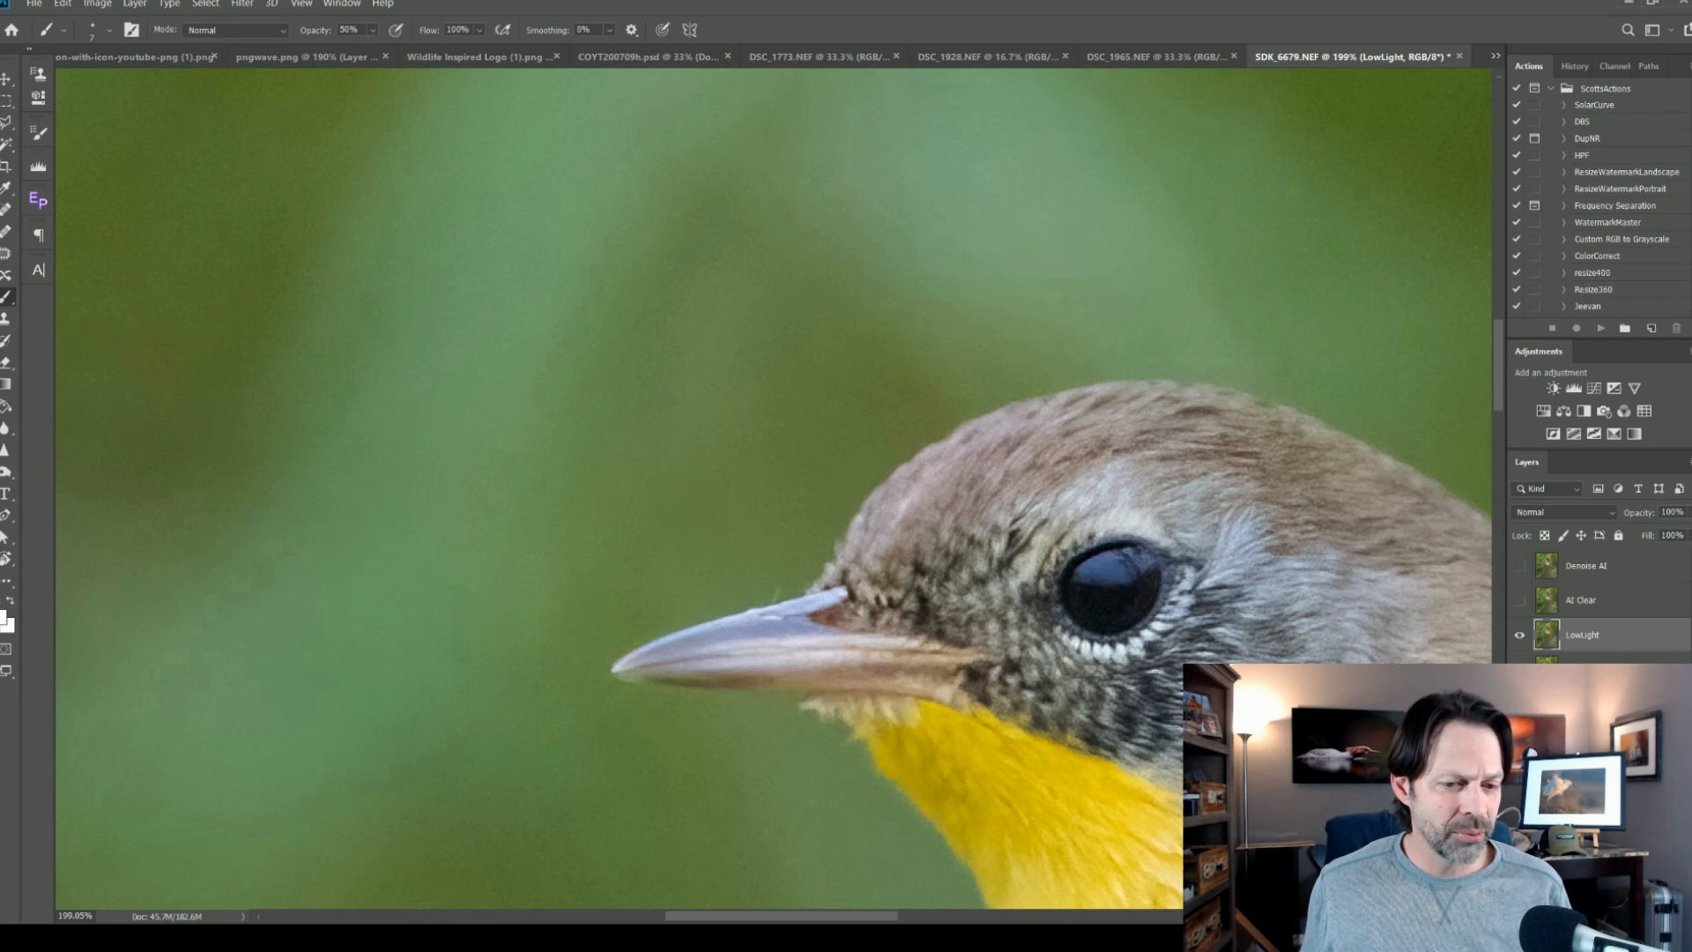
# Toggle the AI Clear layer over LowLight to compare their background and feather detail, and show the Denoise AI layer above both
pyautogui.click(1521, 601)
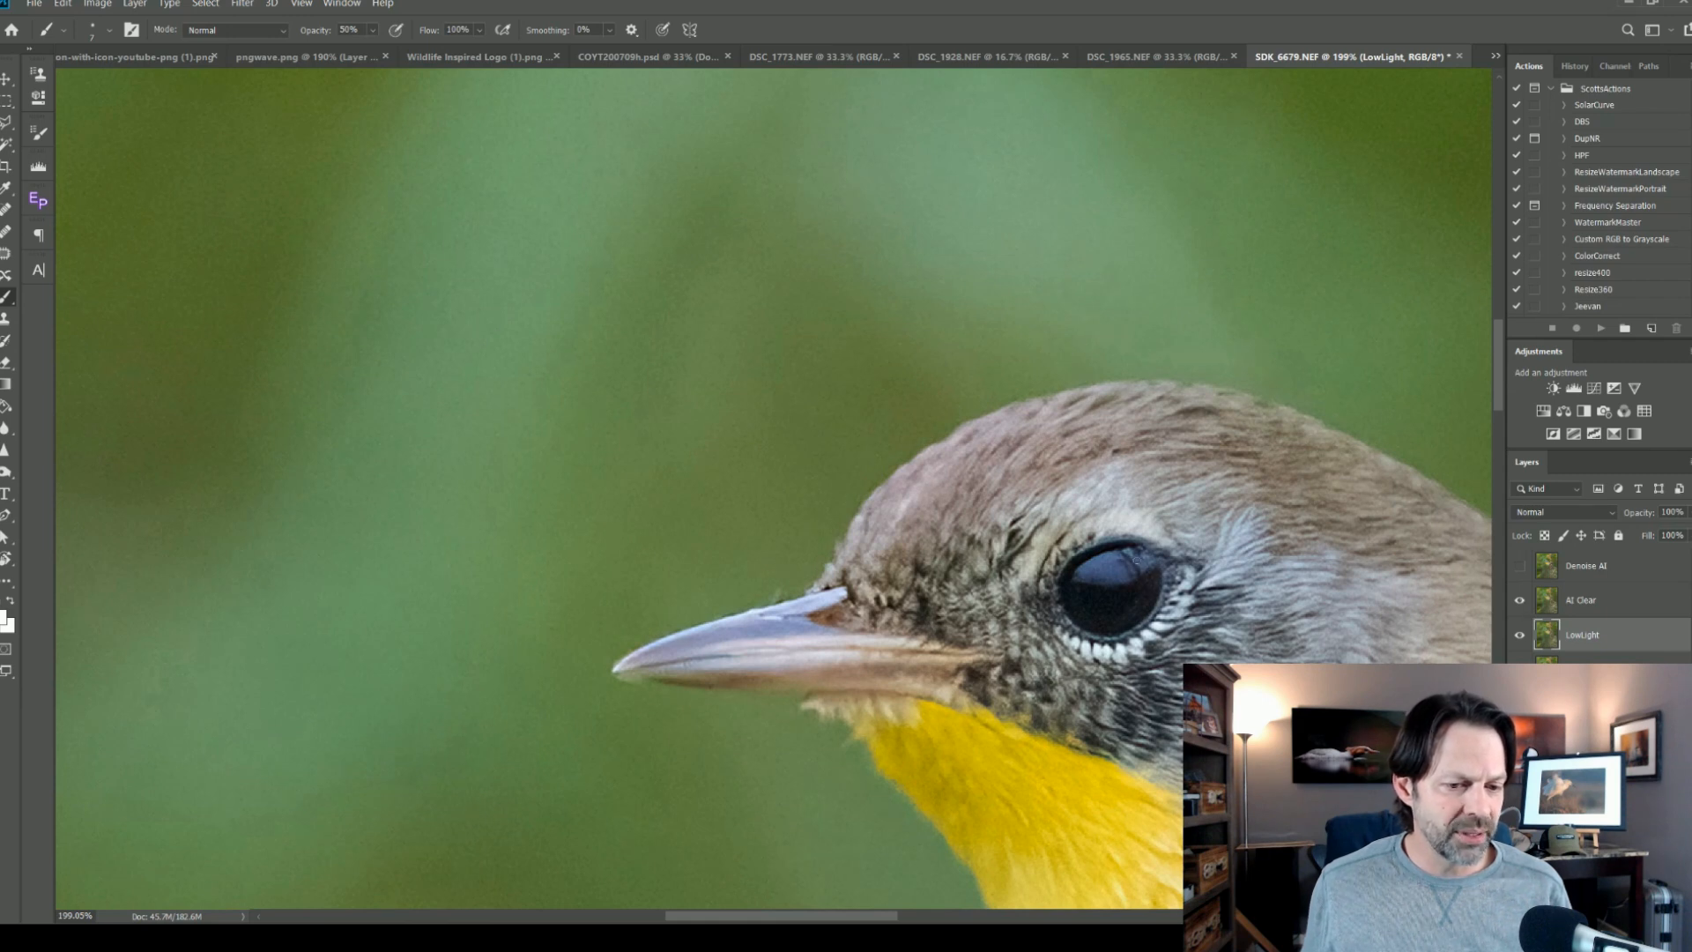
pyautogui.click(1519, 601)
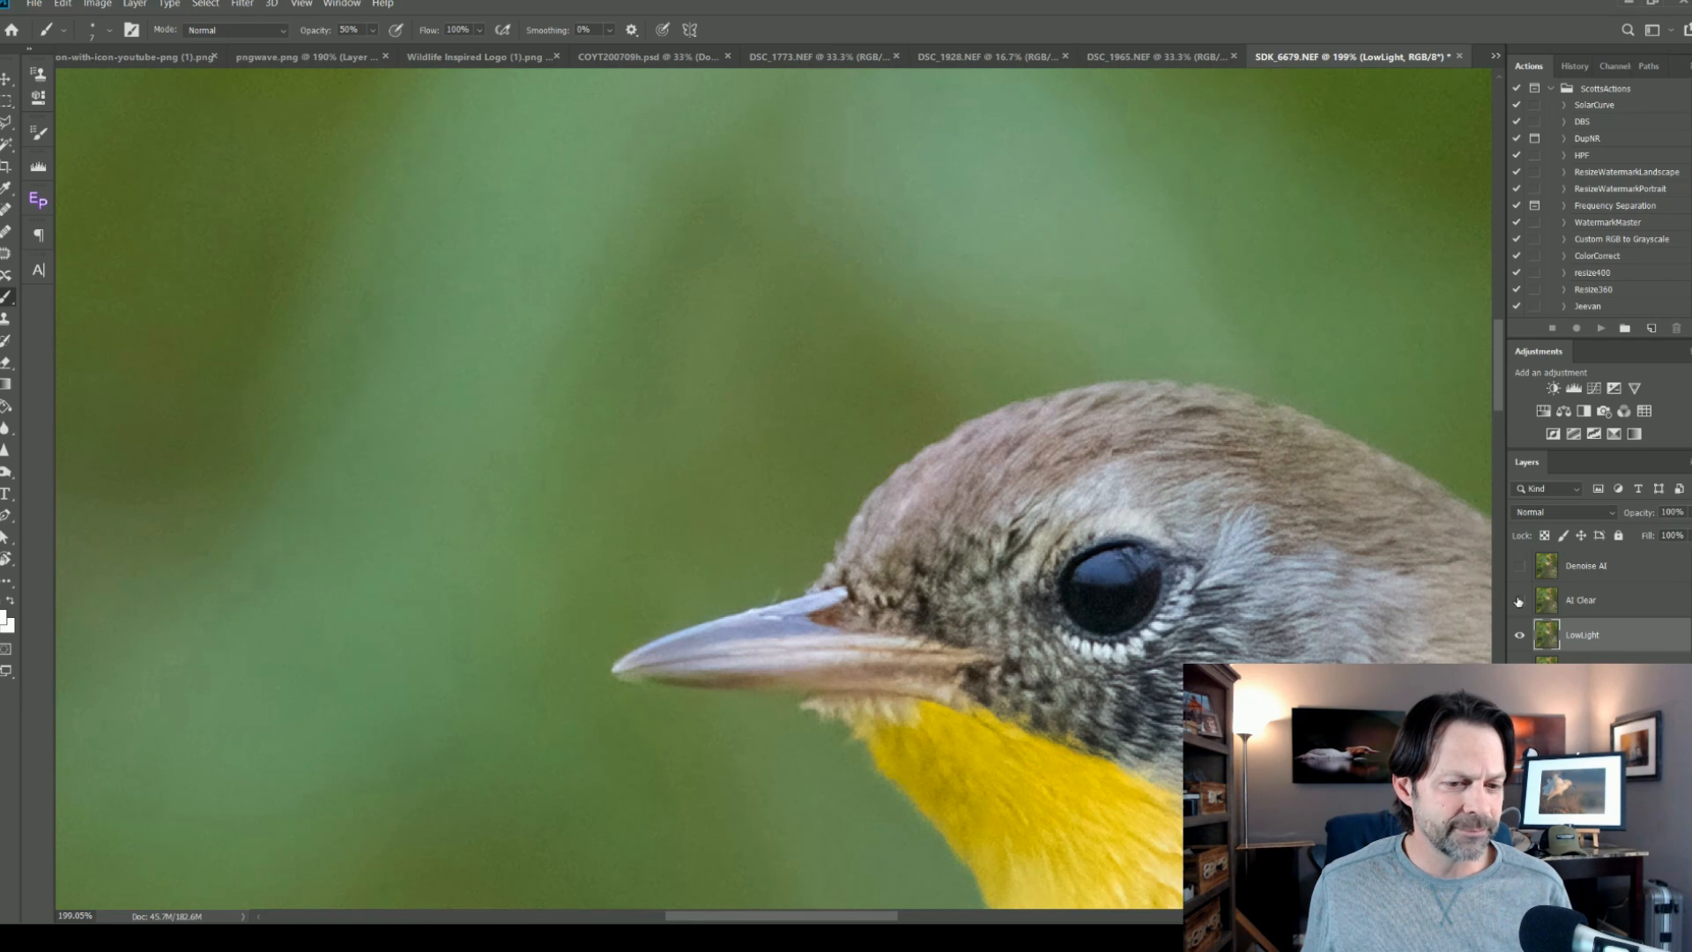
pyautogui.click(1520, 601)
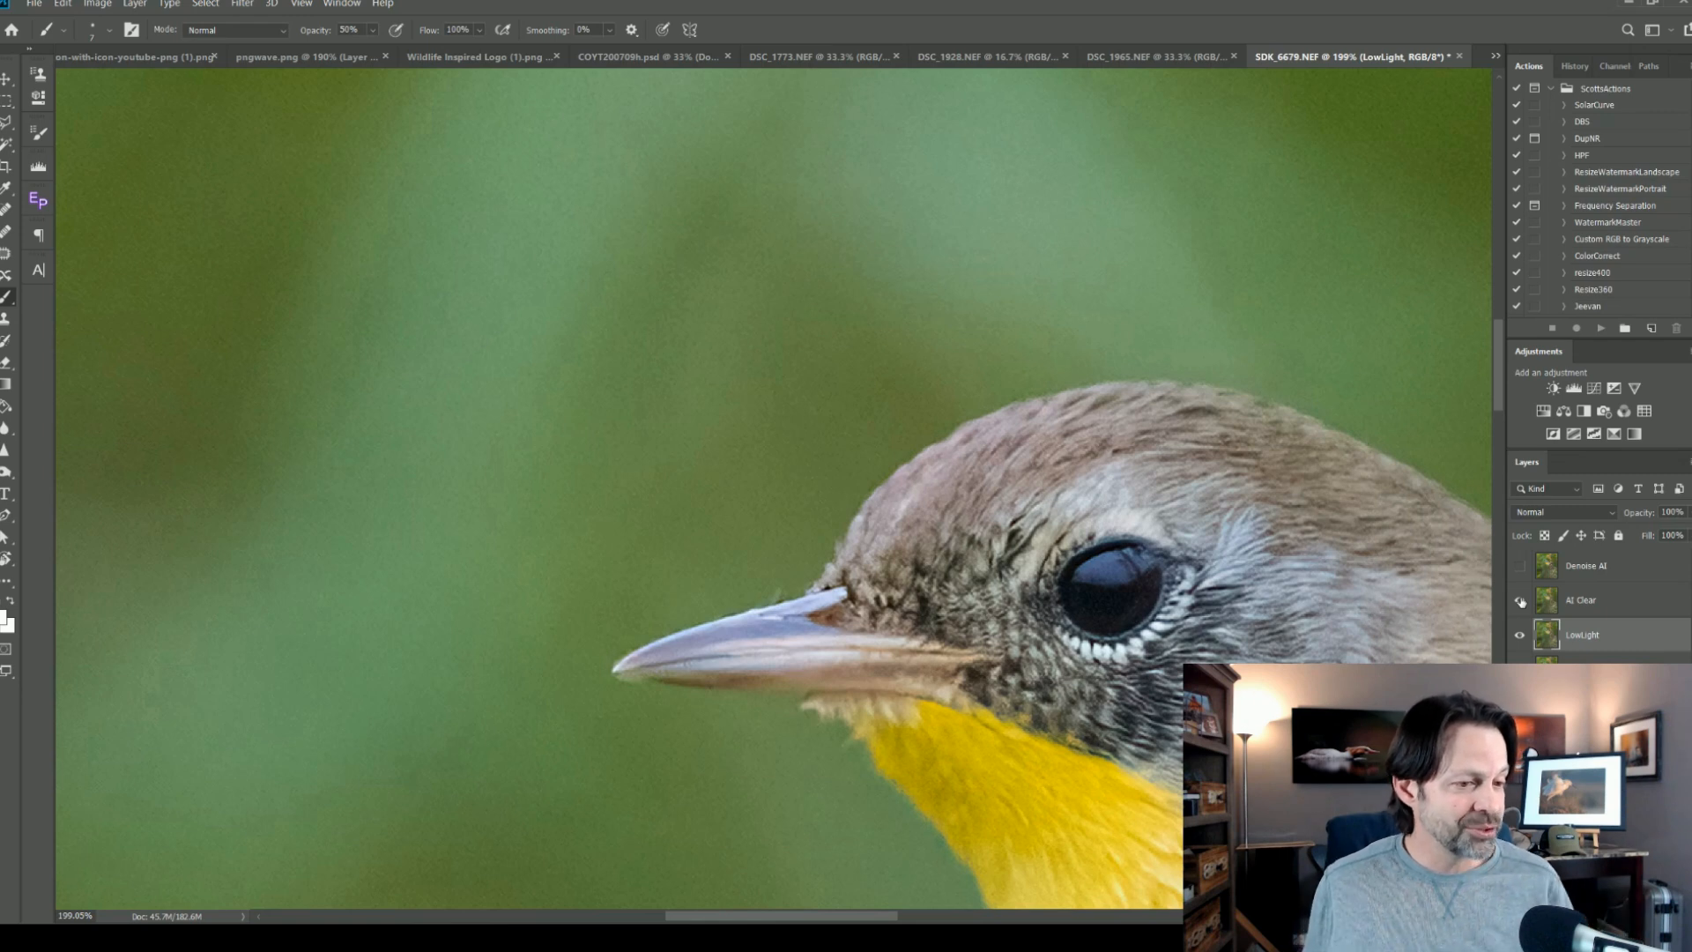
pyautogui.click(1520, 601)
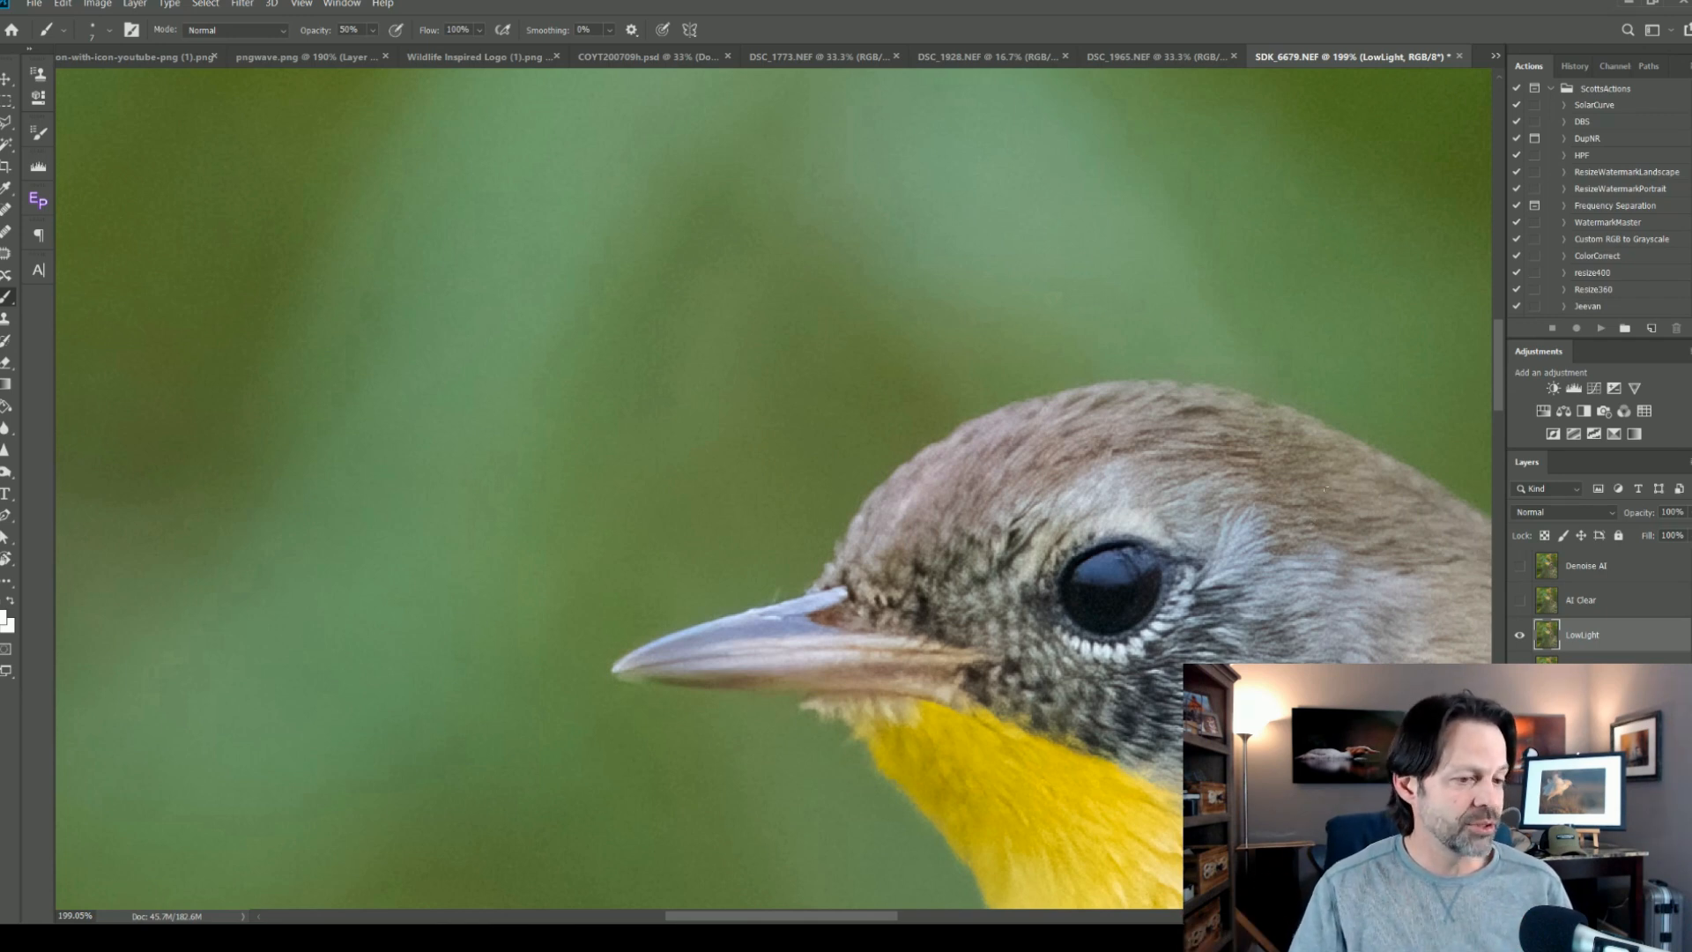
pyautogui.click(1521, 600)
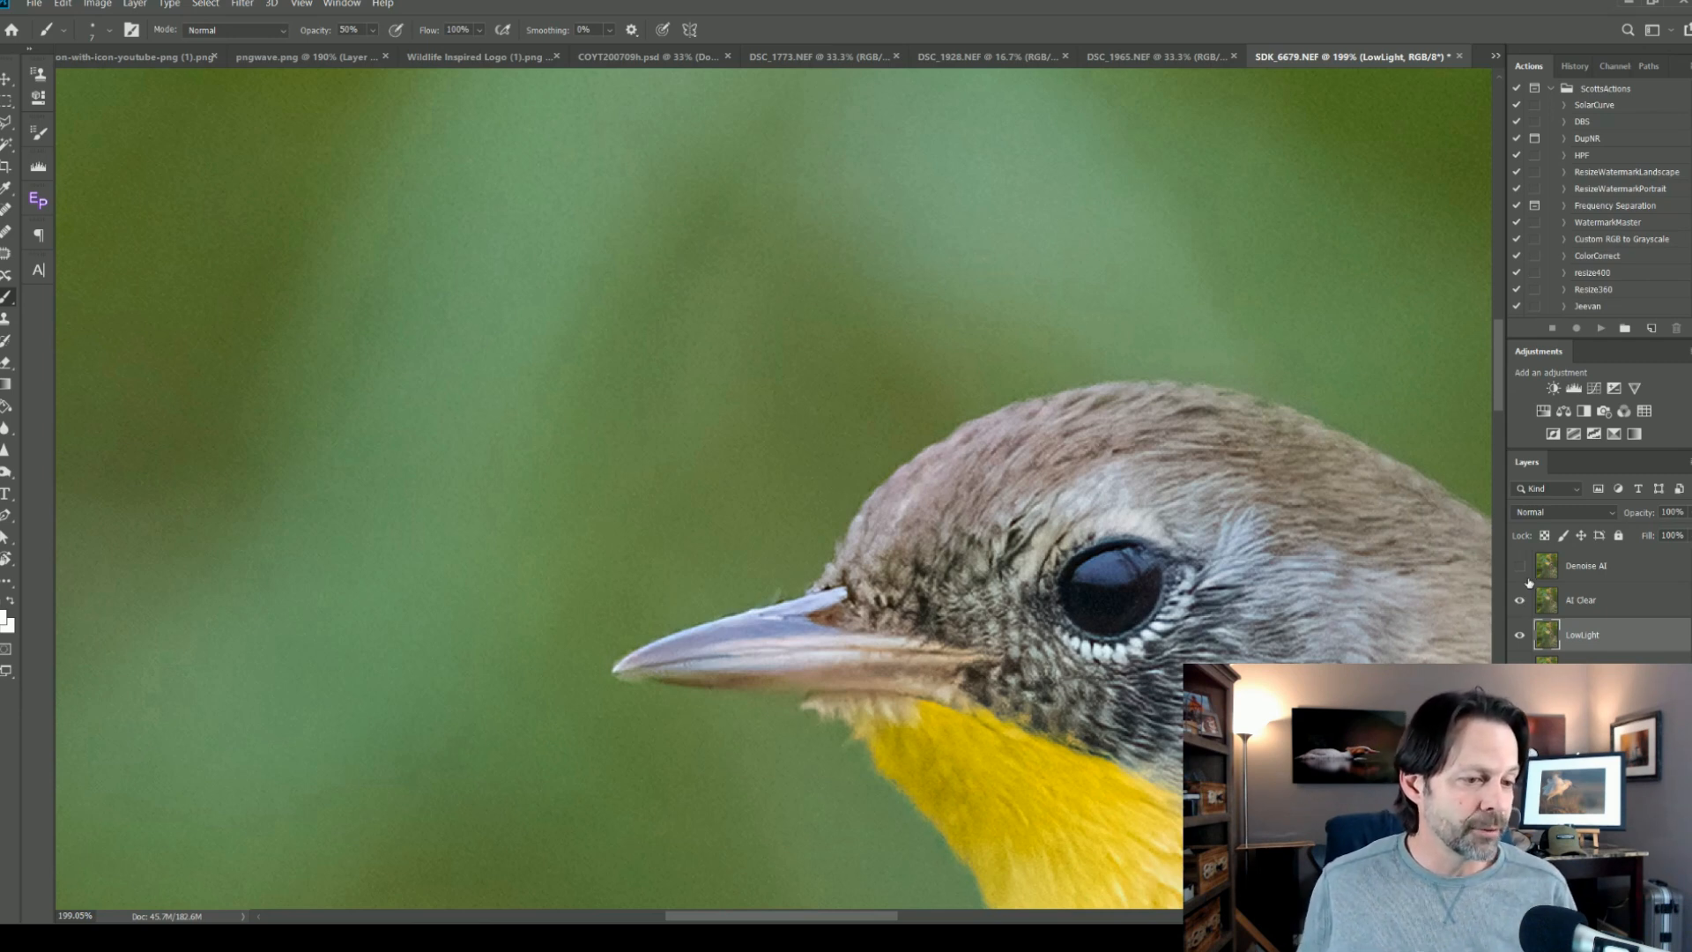
pyautogui.click(1519, 570)
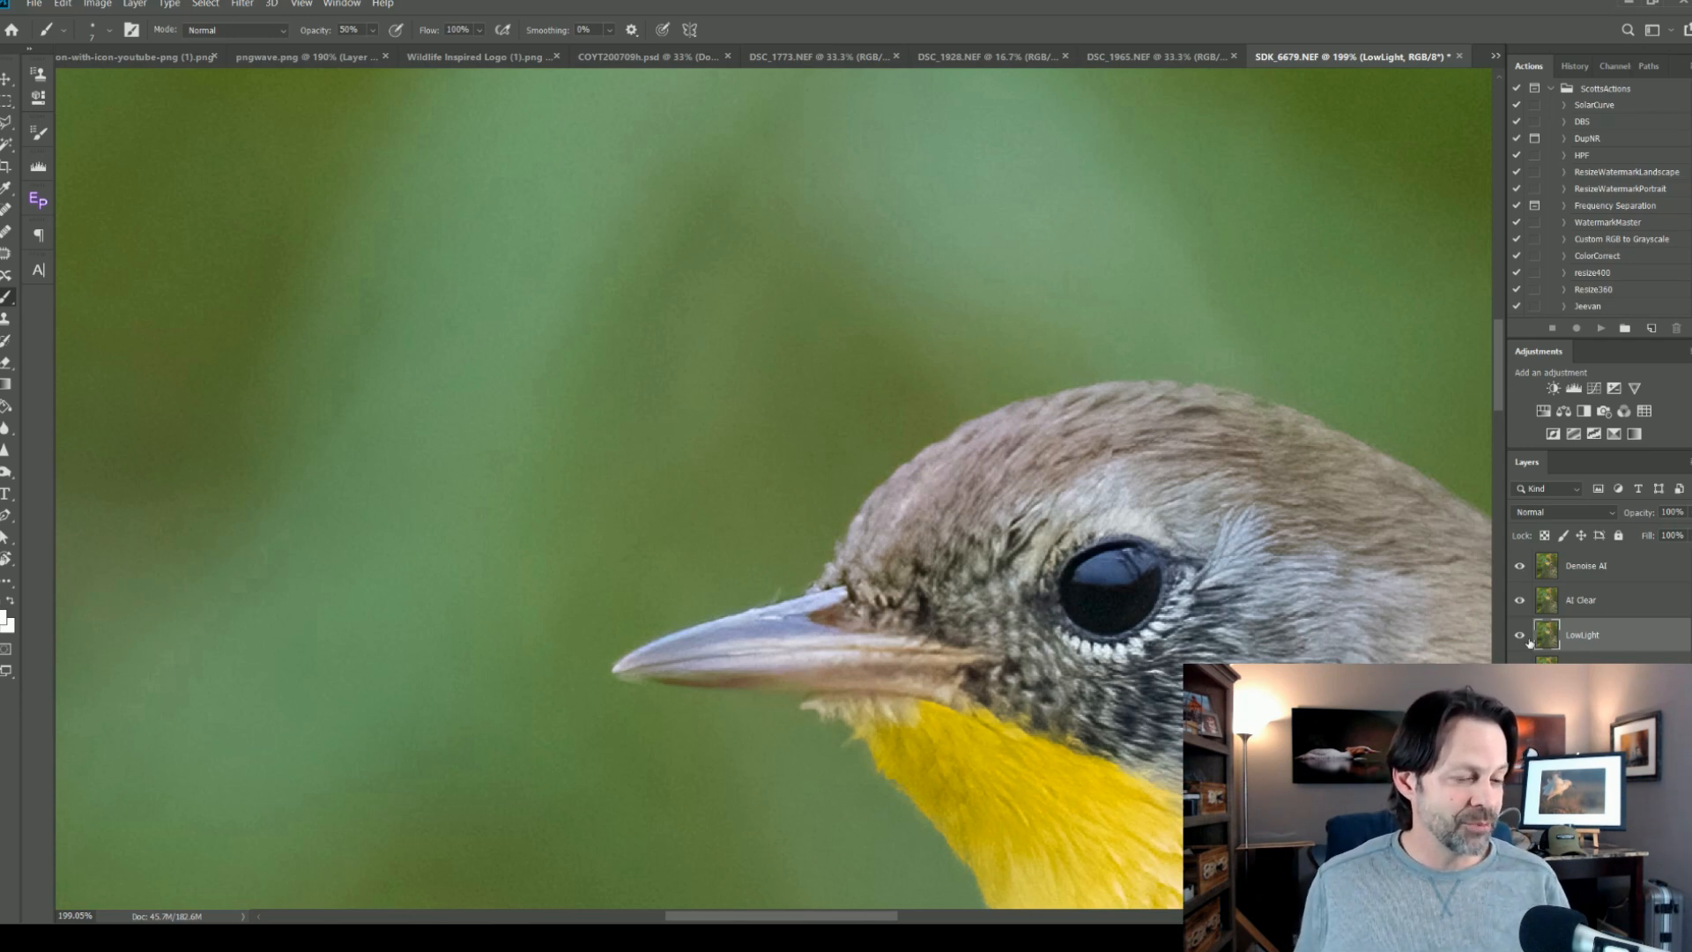
# Isolate the original background layer, and turn LowLight, AI Clear and Denoise AI back on one by one to compare the results
pyautogui.keyDown('alt'); pyautogui.click(1520, 670); pyautogui.keyUp('alt')
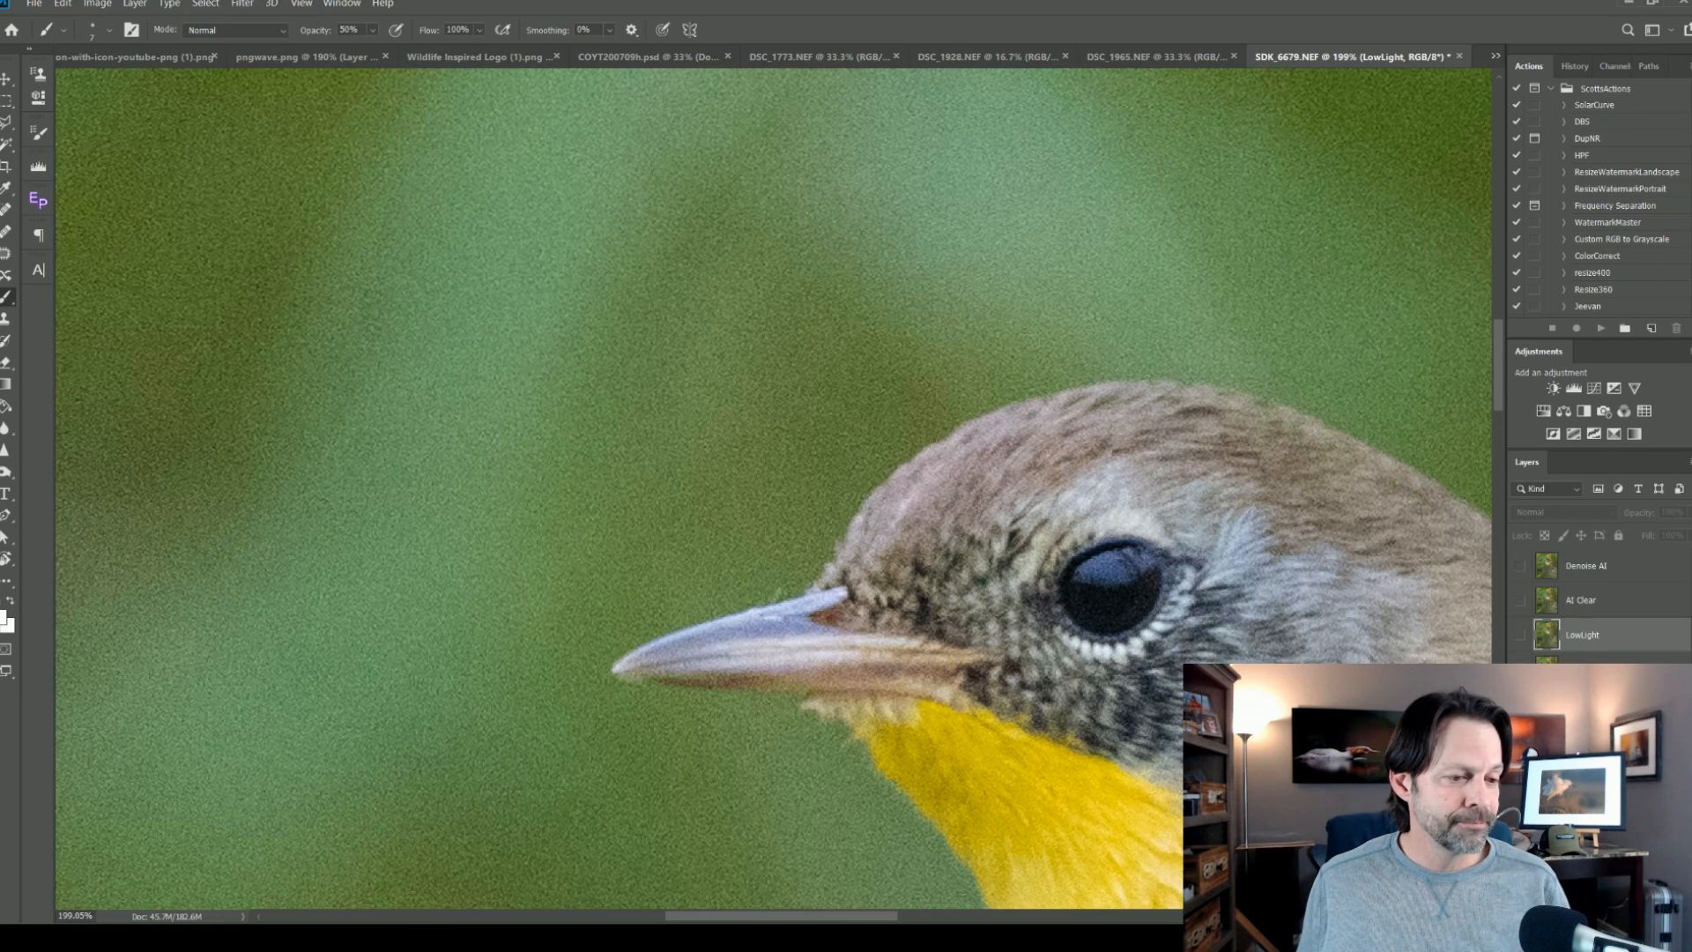
pyautogui.click(1520, 637)
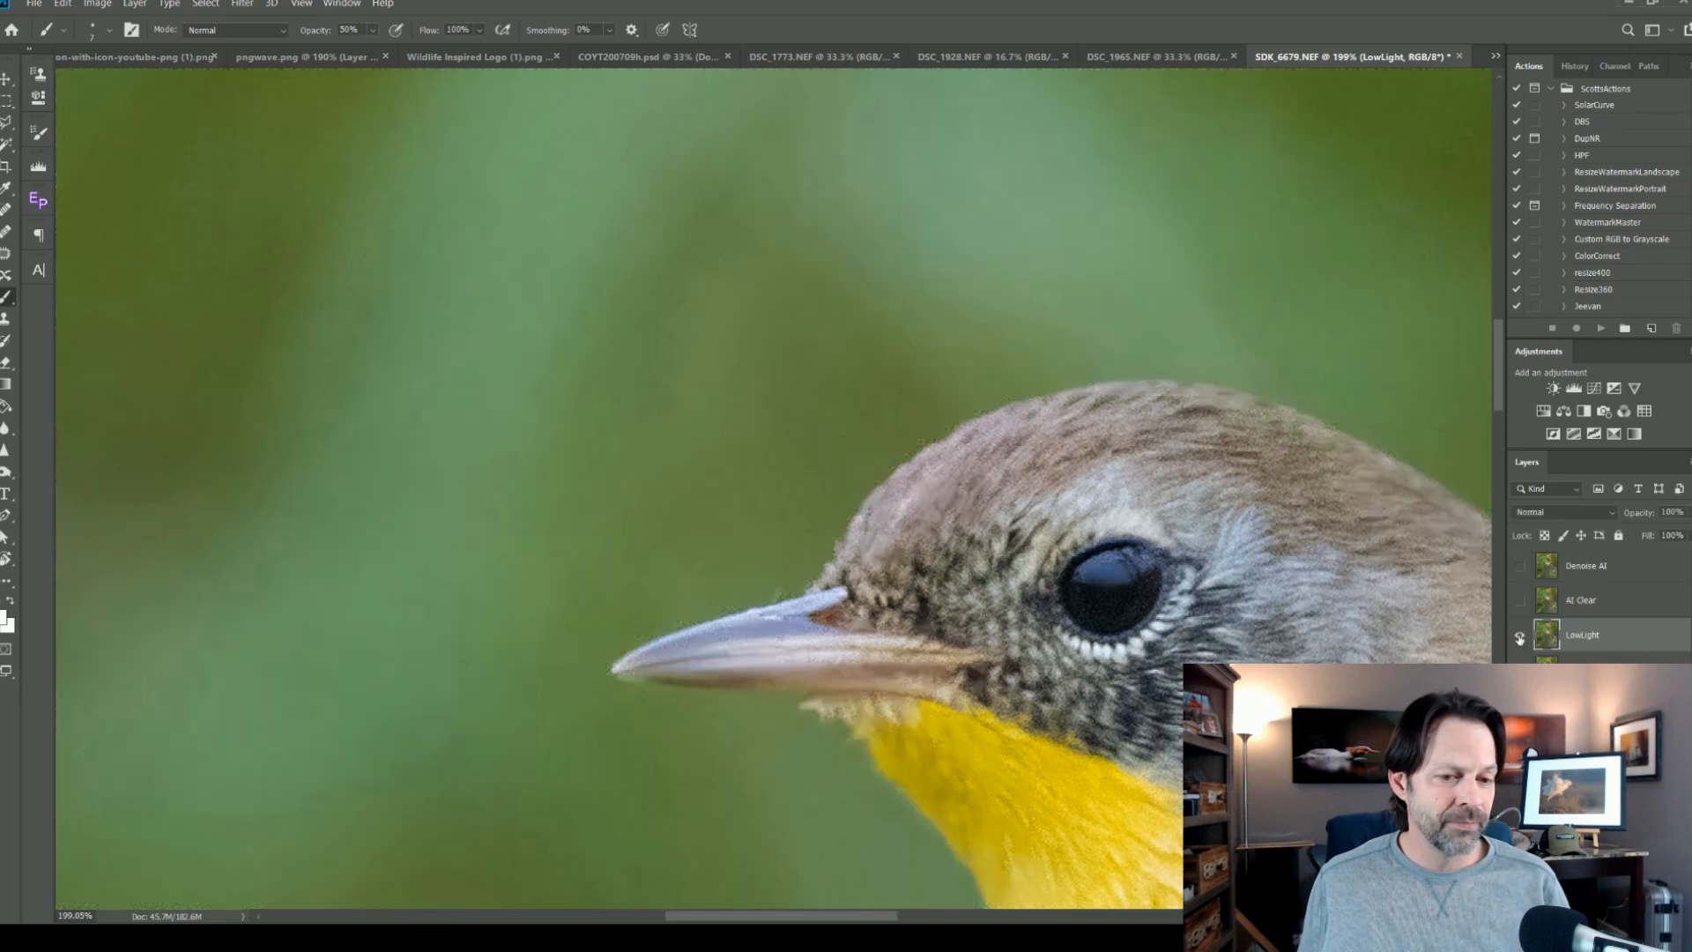
pyautogui.click(1520, 601)
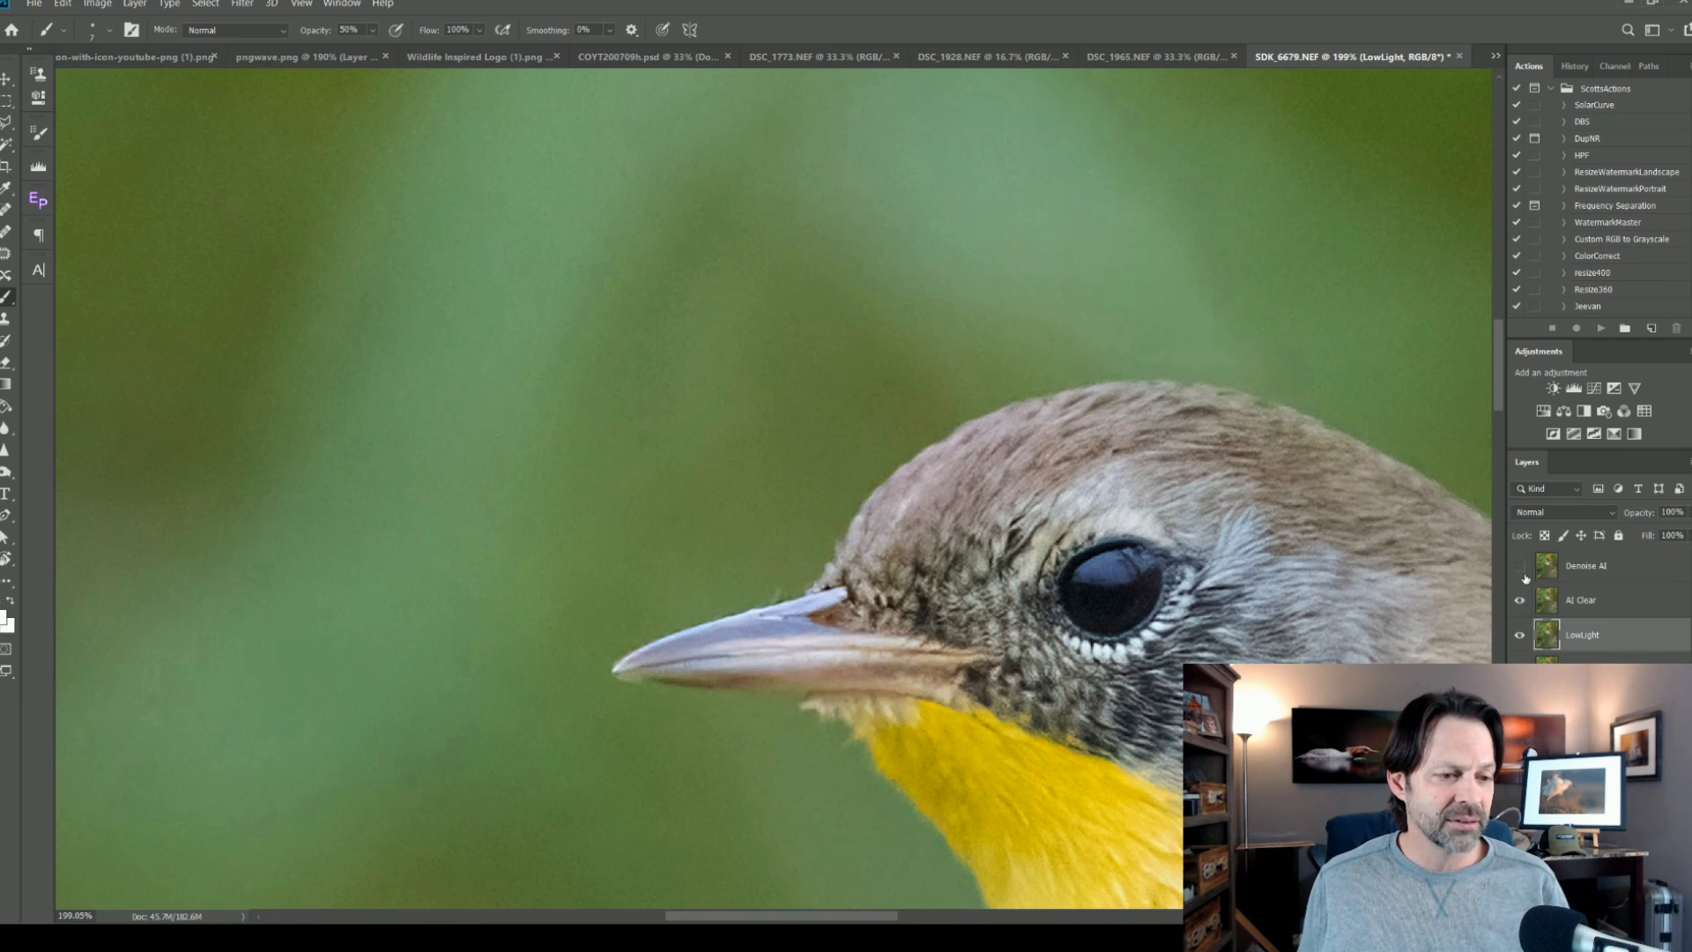
pyautogui.click(1522, 566)
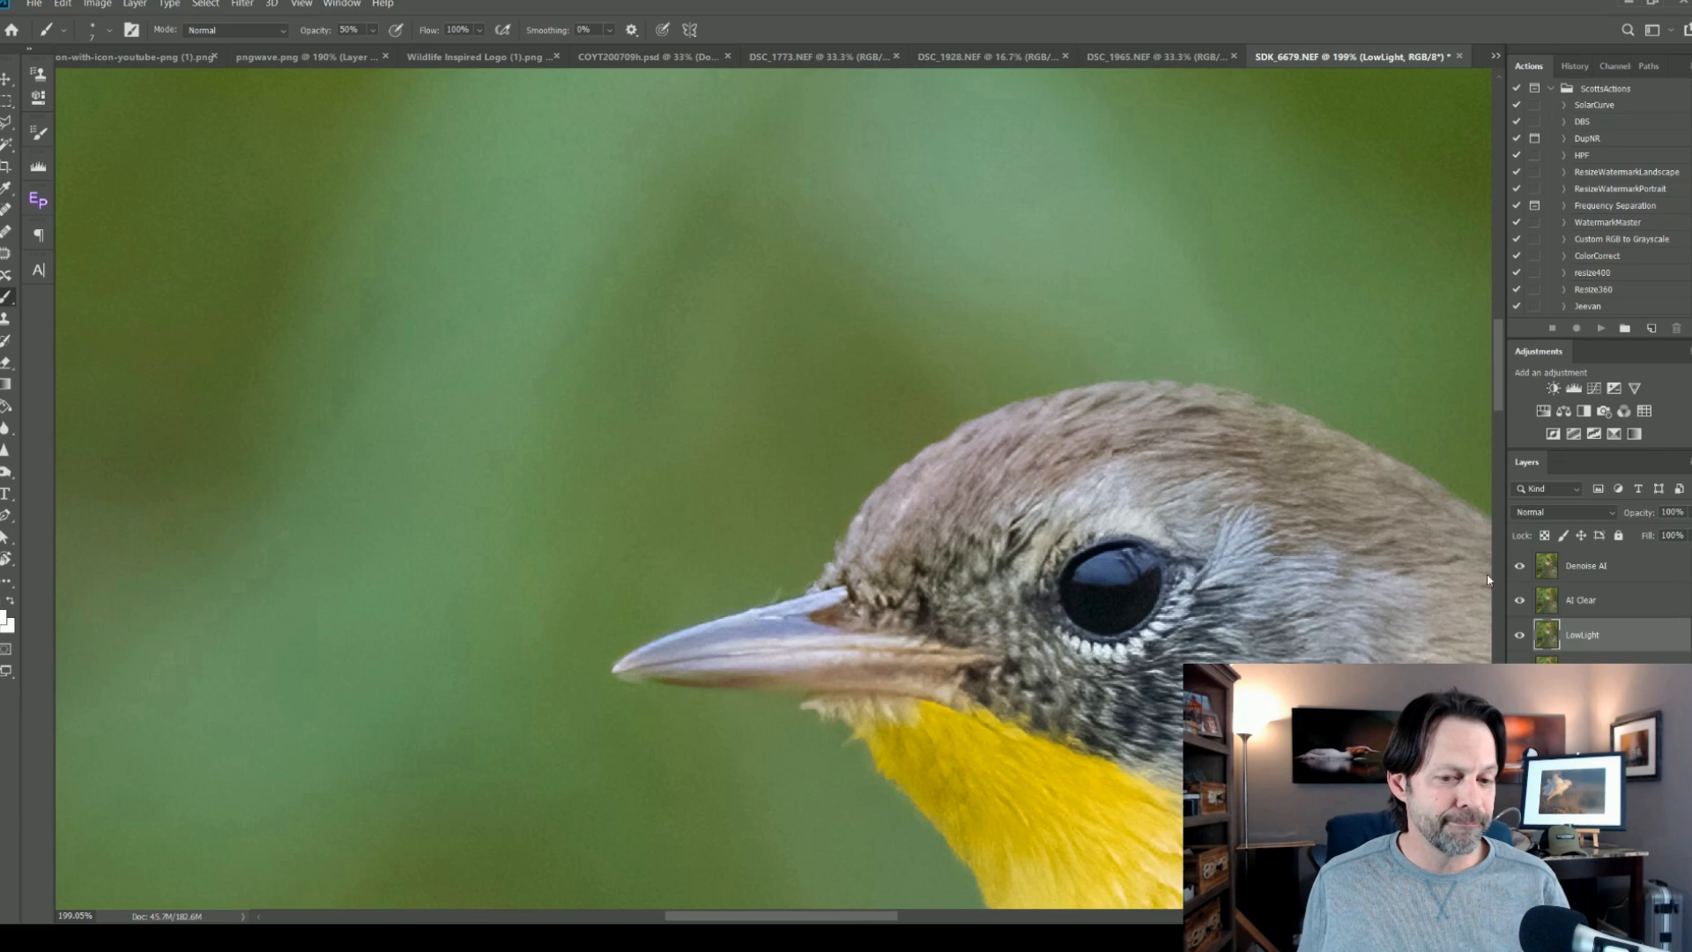
pyautogui.scroll(-6, 1358, 567)
pyautogui.scroll(-2, 1357, 566)
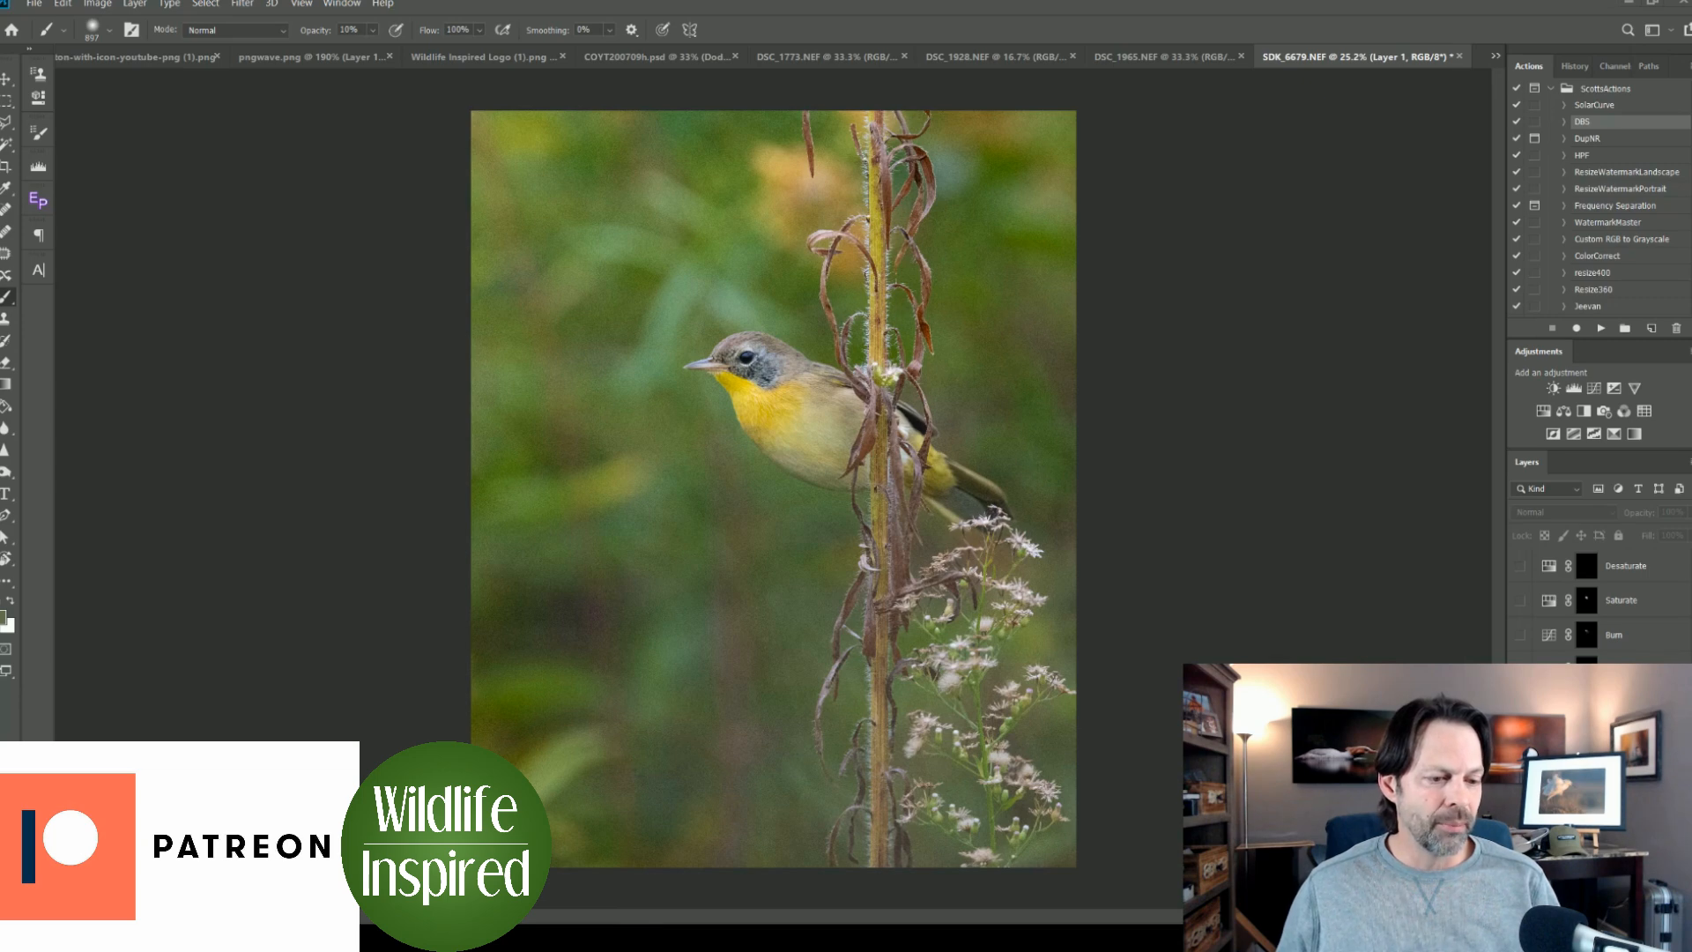
# Compare the fully edited photo with the original background layer alone, and examine the edit with all layers shown, both close up and whole
pyautogui.keyDown('alt'); pyautogui.click(1519, 772); pyautogui.keyUp('alt')
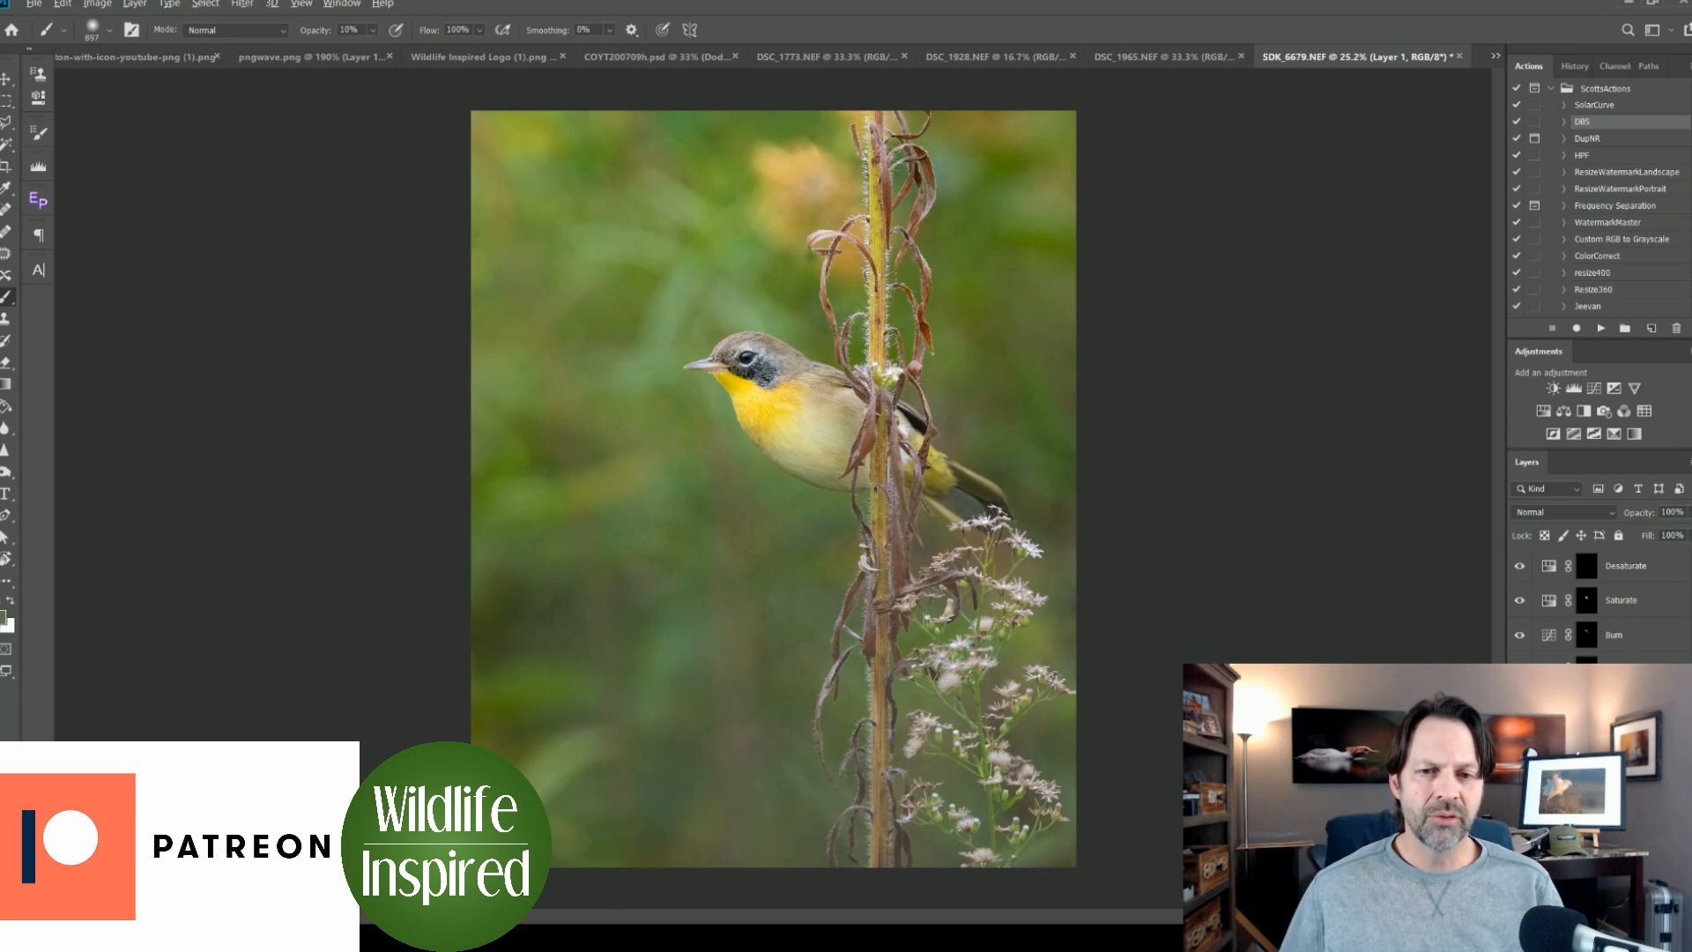
pyautogui.keyDown('alt'); pyautogui.click(1520, 772); pyautogui.keyUp('alt')
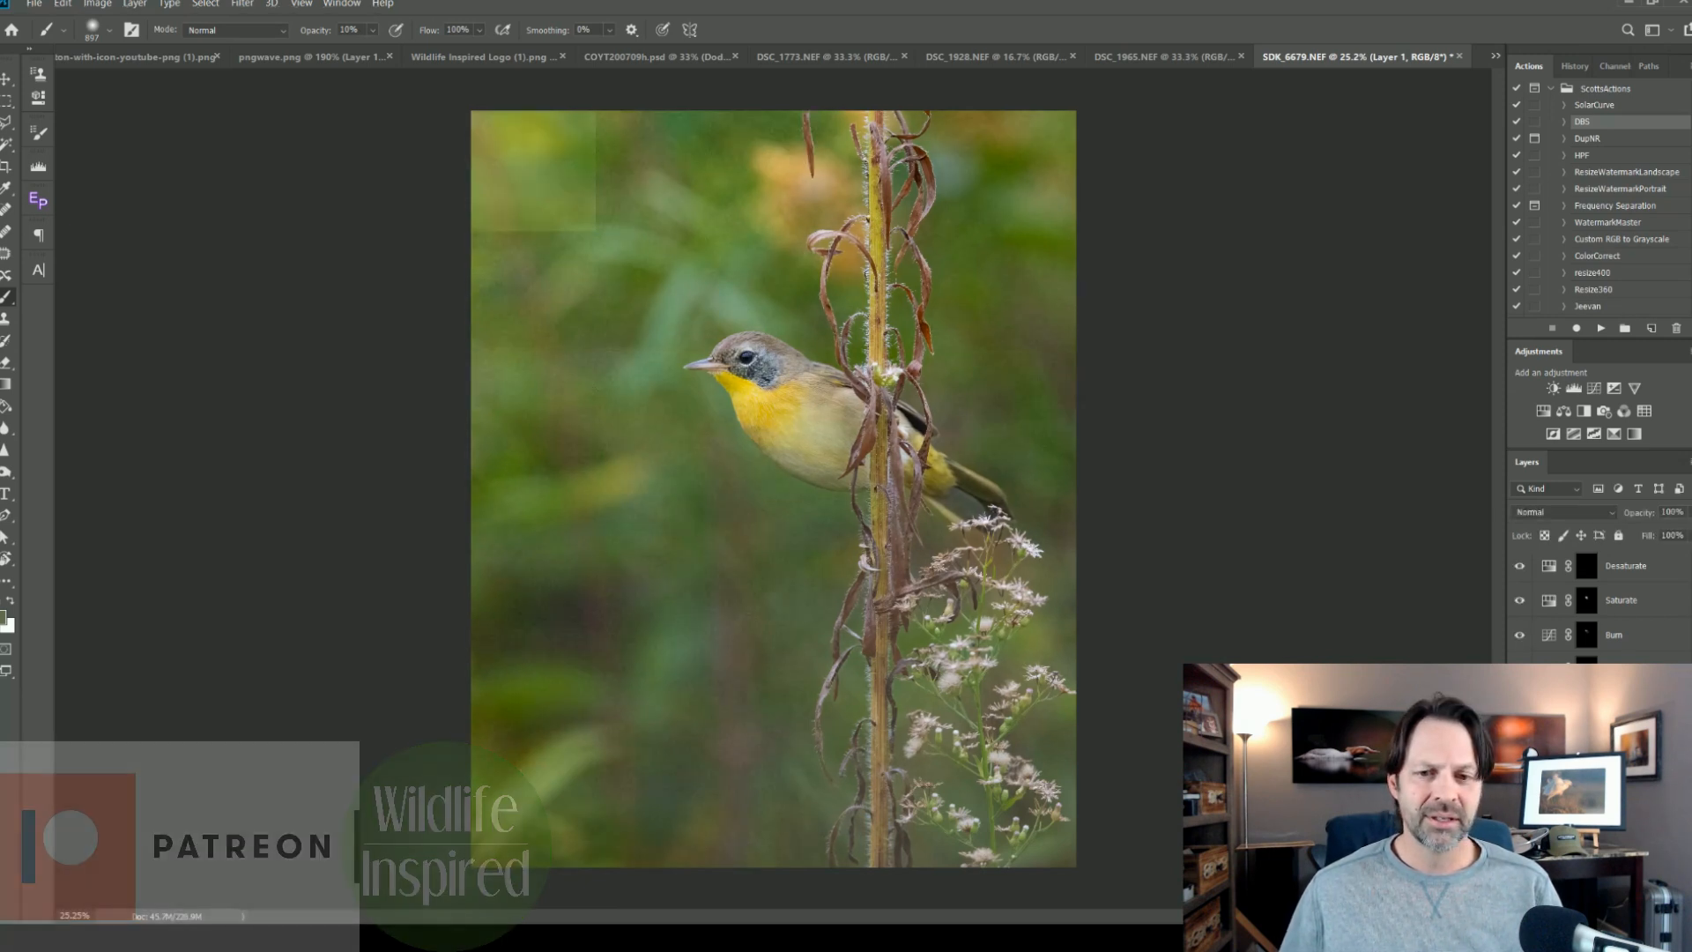
pyautogui.keyDown('alt'); pyautogui.click(1520, 772); pyautogui.keyUp('alt')
pyautogui.scroll(8, 672, 441)
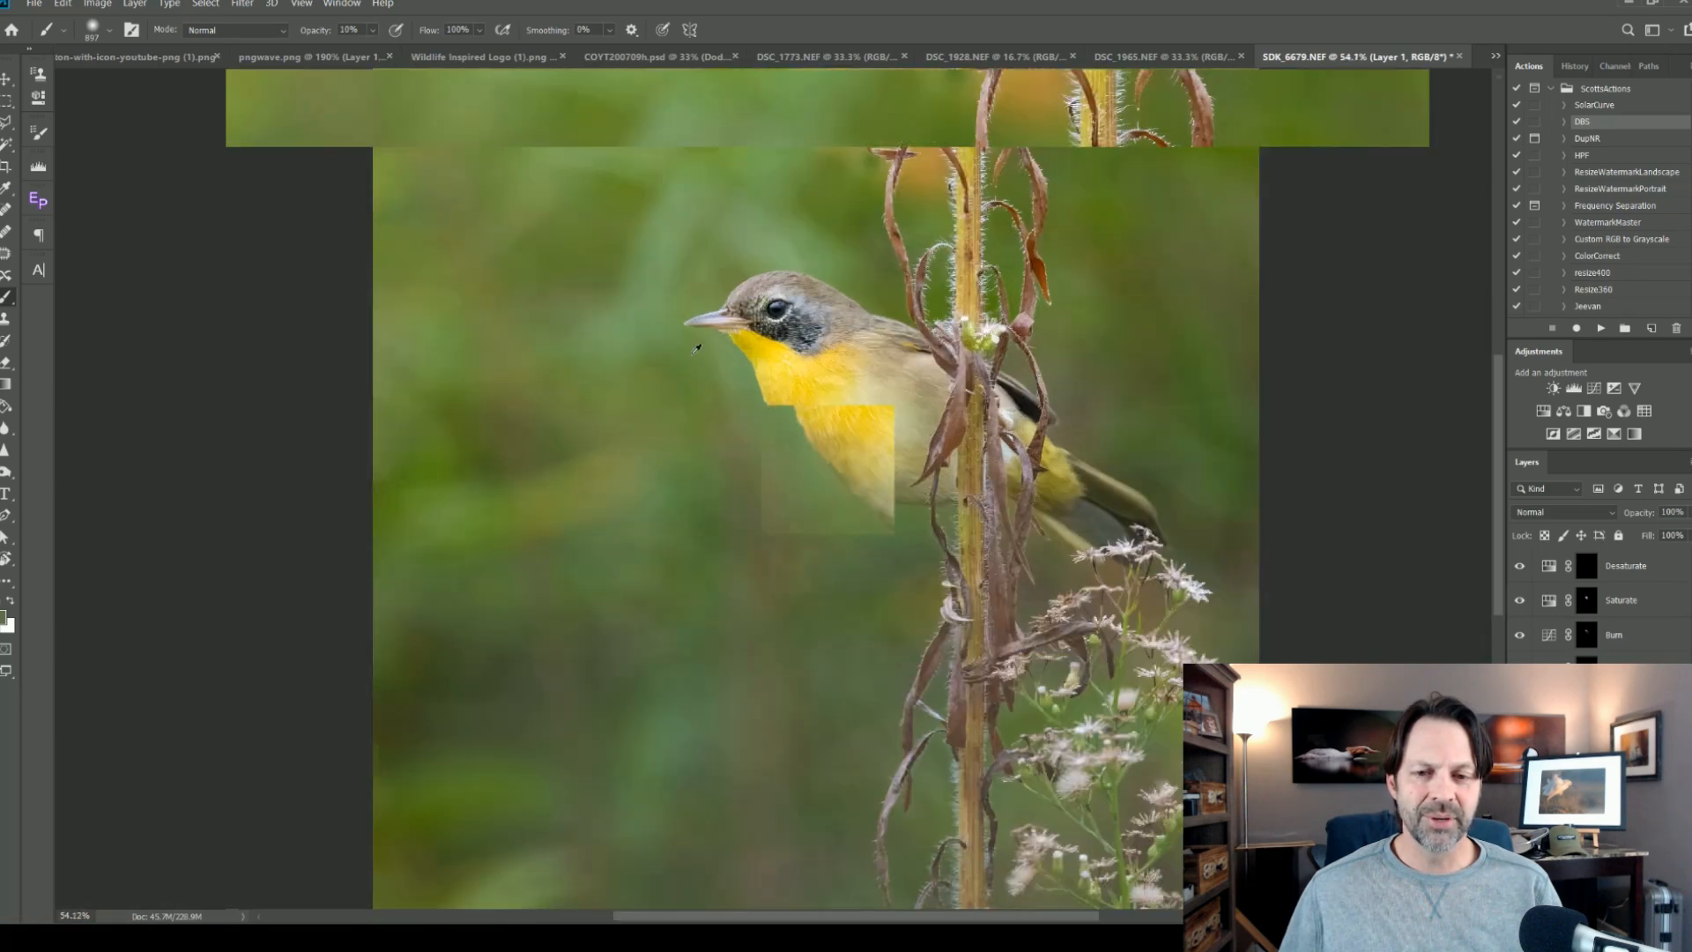
pyautogui.scroll(-5, 707, 368)
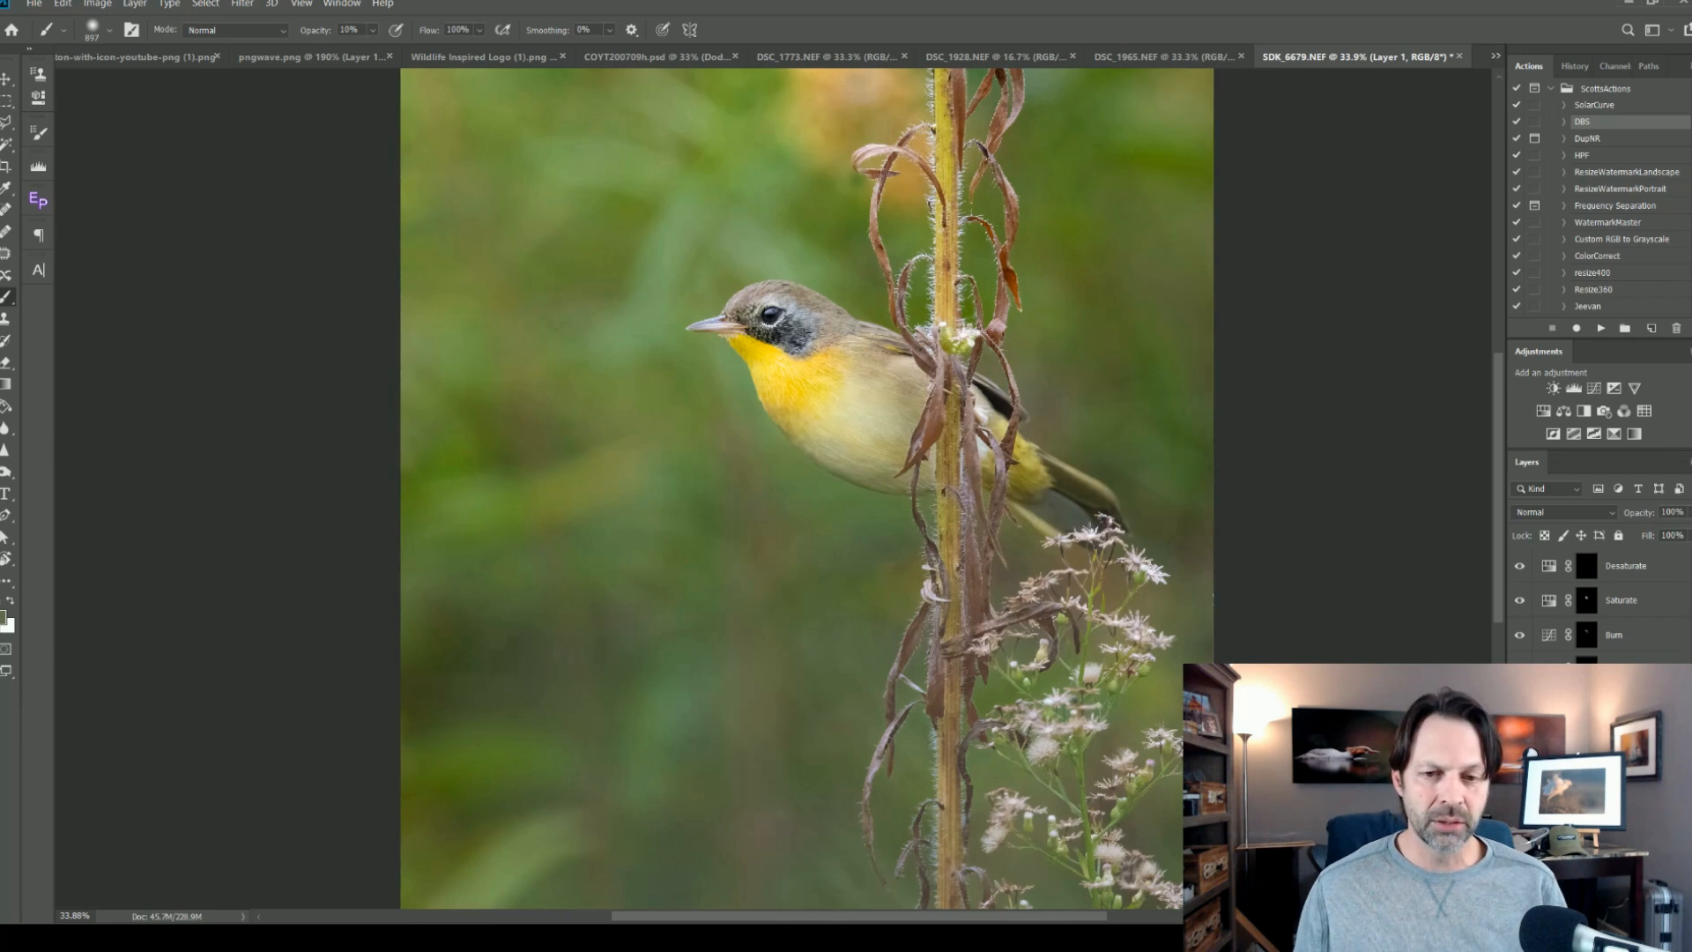
pyautogui.scroll(-3, 1118, 677)
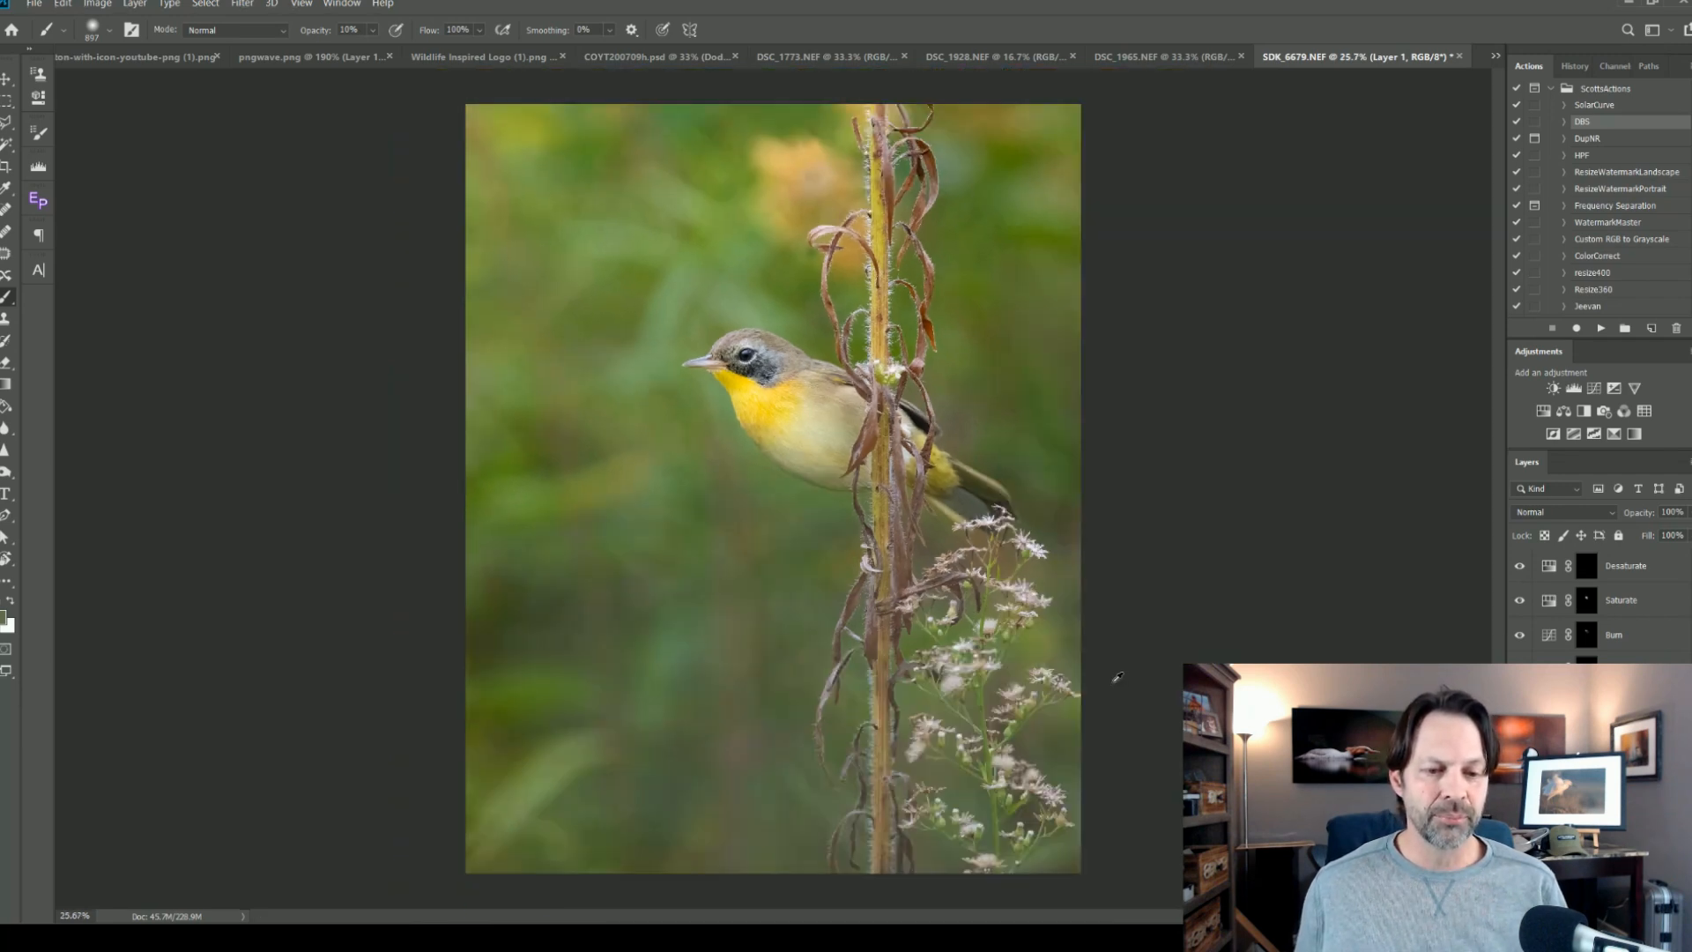
pyautogui.scroll(-3, 1118, 677)
pyautogui.scroll(1, 1115, 674)
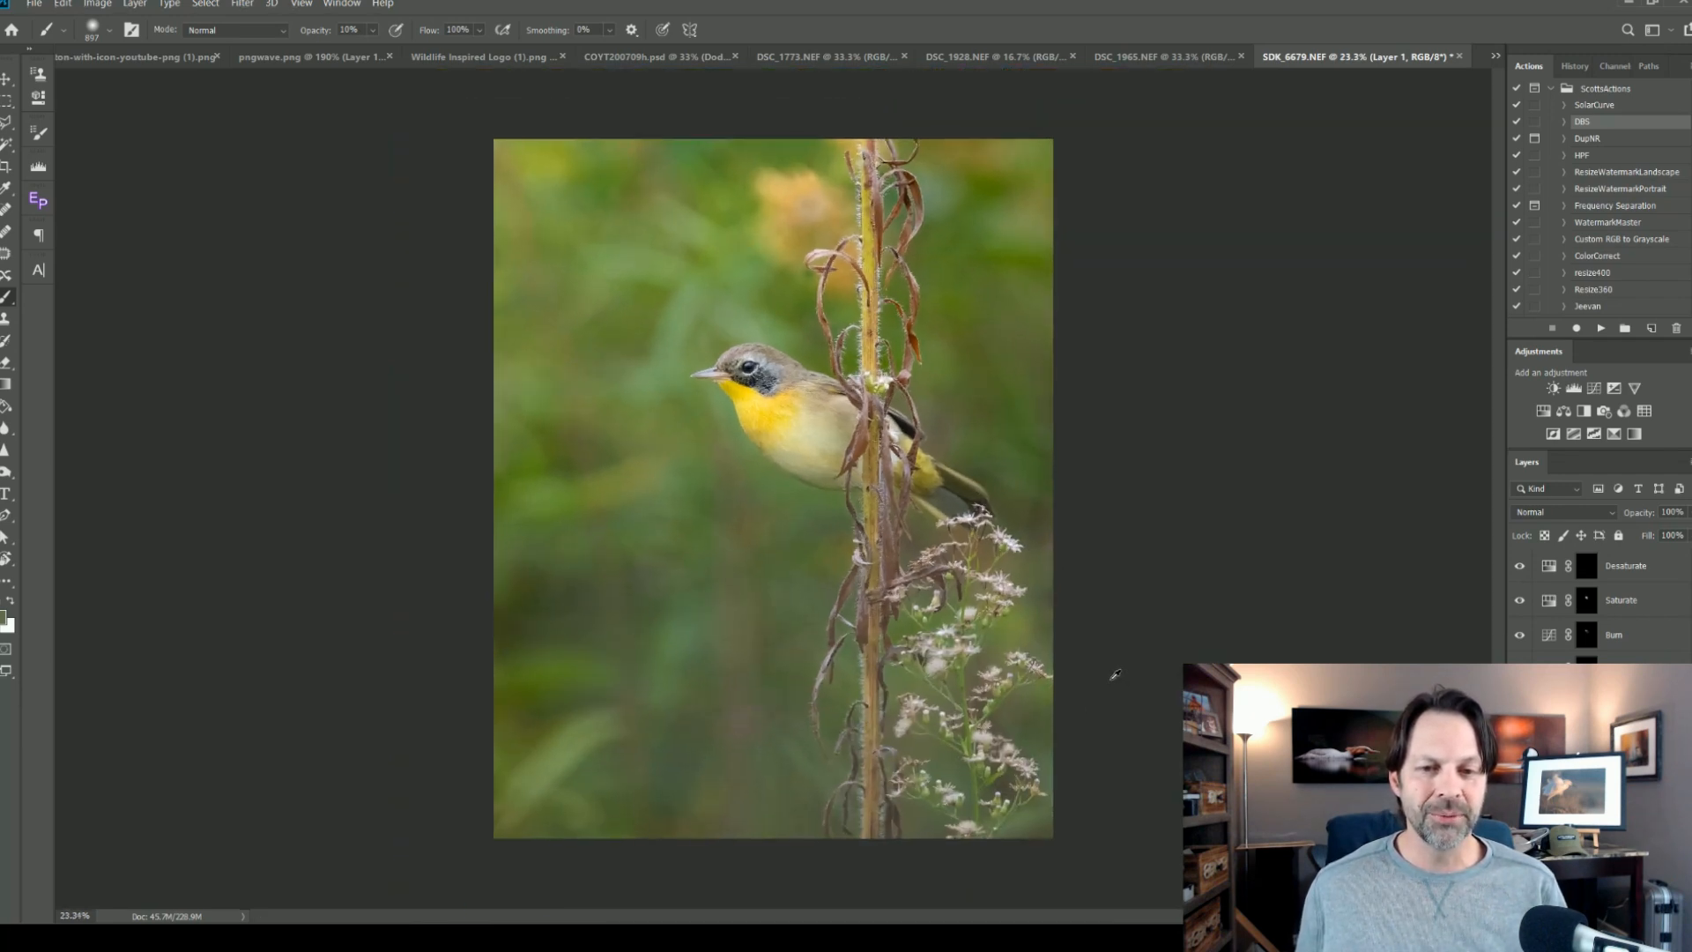